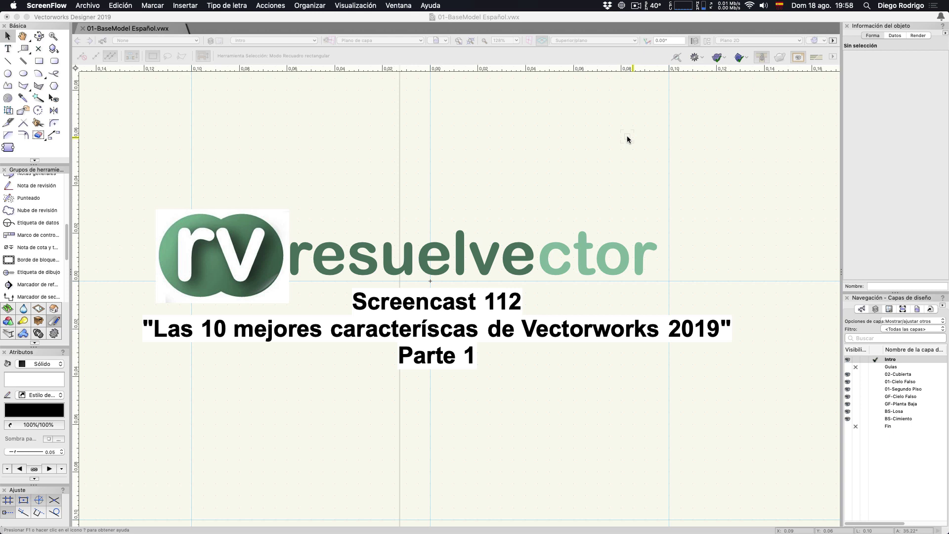
Bring the Vectorworks window showing the Screencast 112 title card to the front
{"action": "left_click", "coordinate": [627, 139]}
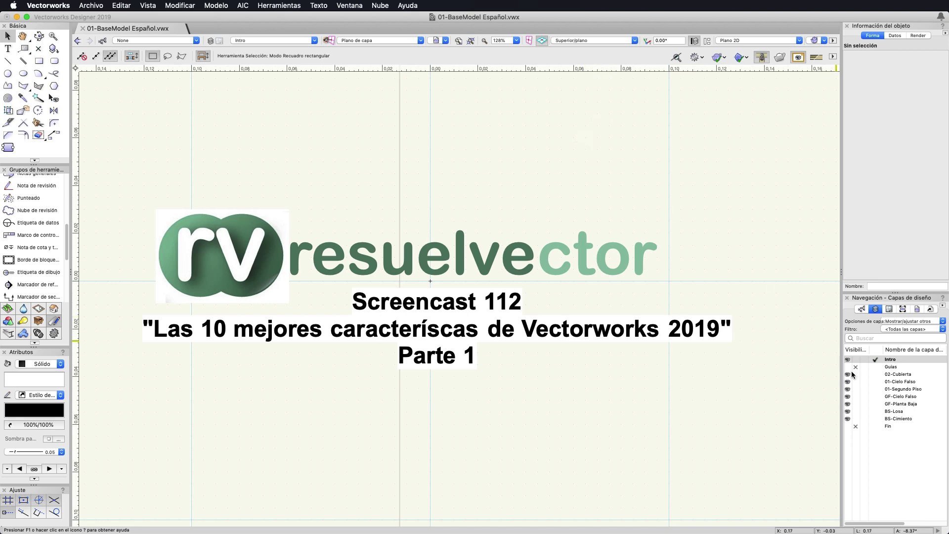
Make GF-Planta Baja the active layer and frame its ground-floor plan
{"action": "left_click", "coordinate": [876, 404]}
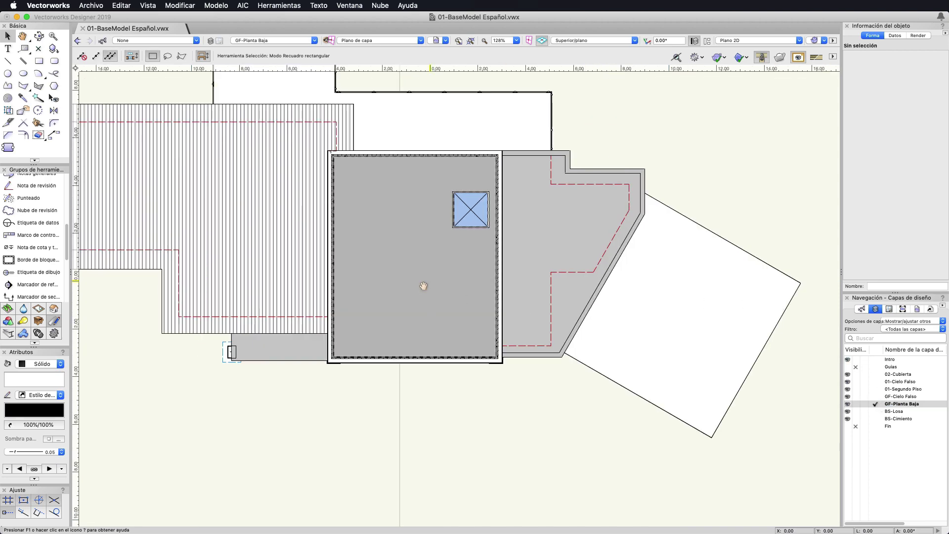
{"action": "left_click_drag", "start_coordinate": [425, 292], "coordinate": [507, 390]}
{"action": "scroll", "coordinate": [510, 386], "scroll_direction": "down", "scroll_amount": 3}
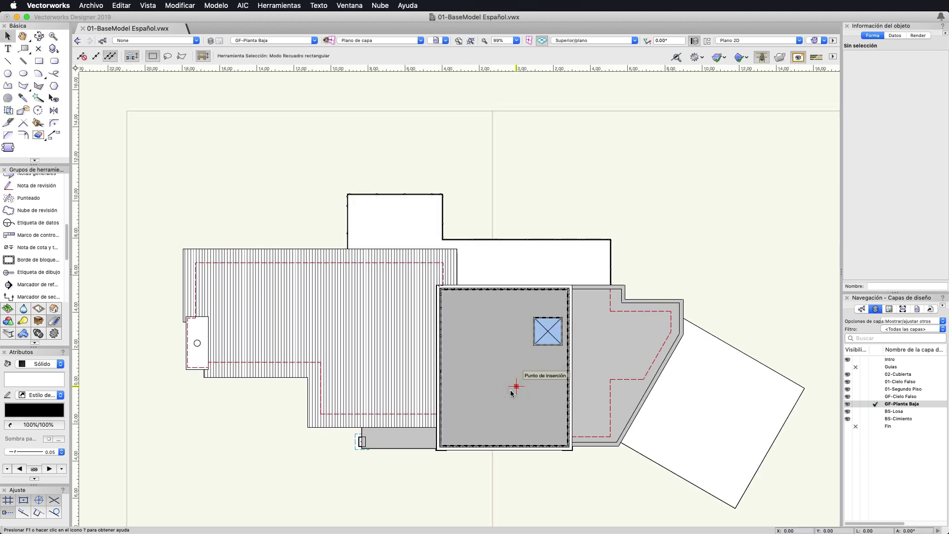
{"action": "scroll", "coordinate": [517, 376], "scroll_direction": "up", "scroll_amount": 4}
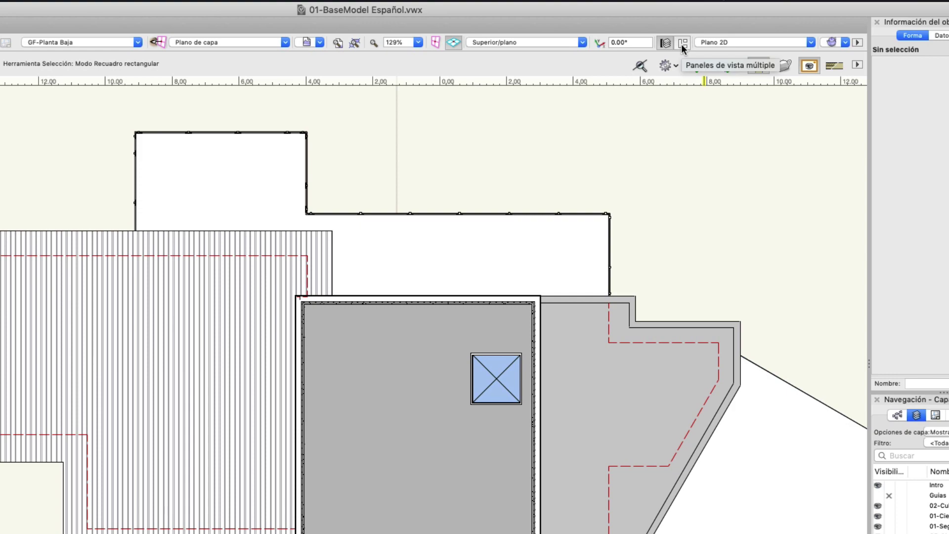
Split the drawing area into multiple view panes and orbit the 3D perspective around the house
{"action": "left_click", "coordinate": [682, 43]}
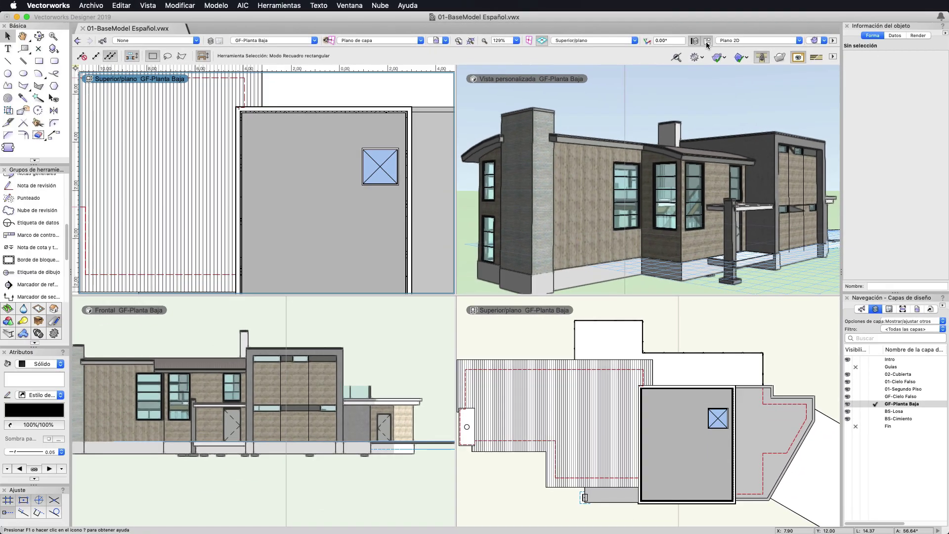
{"action": "scroll", "coordinate": [382, 264], "scroll_direction": "down", "scroll_amount": 5}
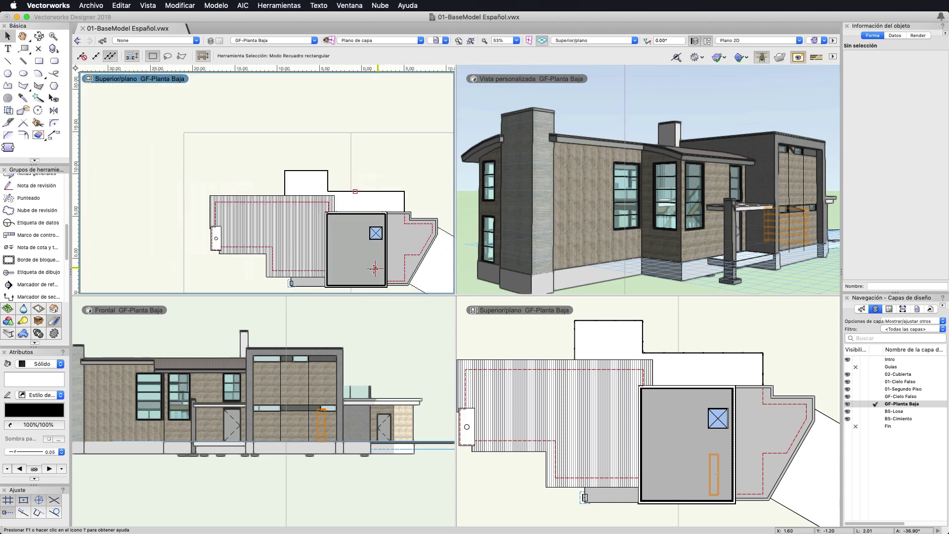
{"action": "scroll", "coordinate": [366, 238], "scroll_direction": "up", "scroll_amount": 1}
{"action": "left_click", "coordinate": [479, 189]}
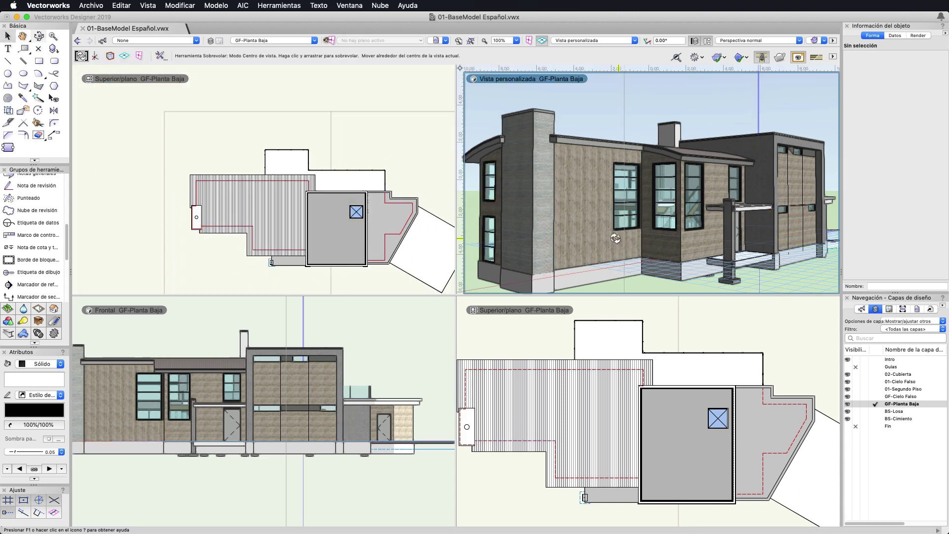
{"action": "middle_click_drag", "start_coordinate": [608, 256], "coordinate": [700, 253], "text": "shift"}
{"action": "left_click_drag", "start_coordinate": [699, 253], "coordinate": [593, 285]}
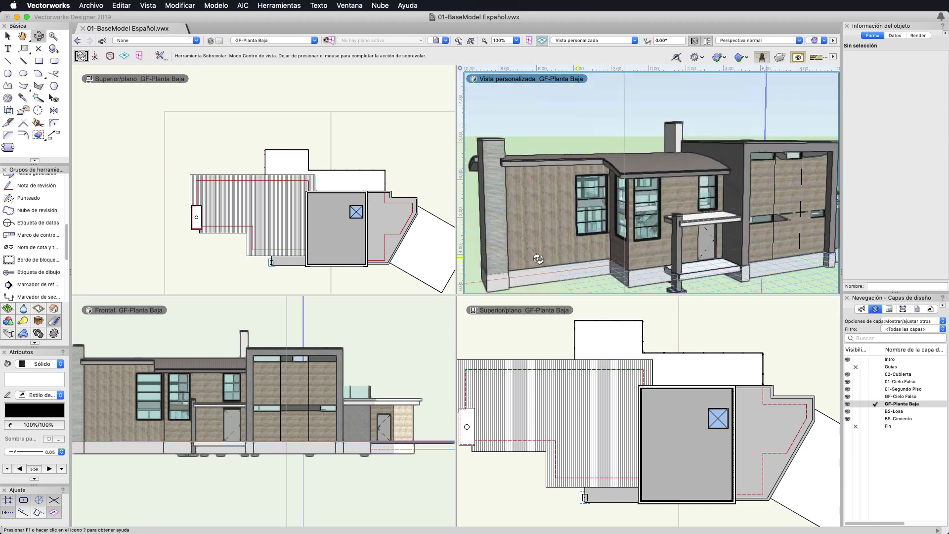
Show sheet layer ID01 in the bottom-right pane and pan it into place
{"action": "left_click", "coordinate": [599, 316]}
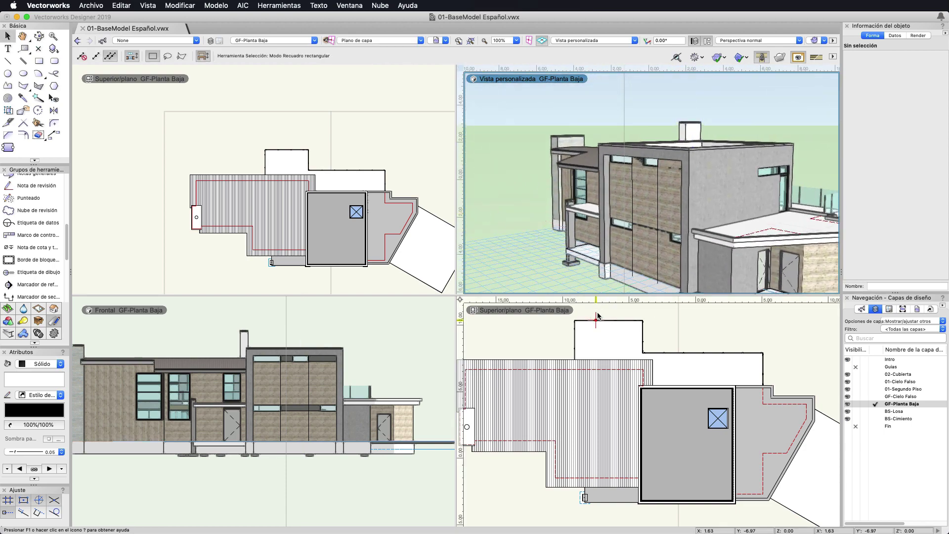
{"action": "left_click", "coordinate": [888, 309]}
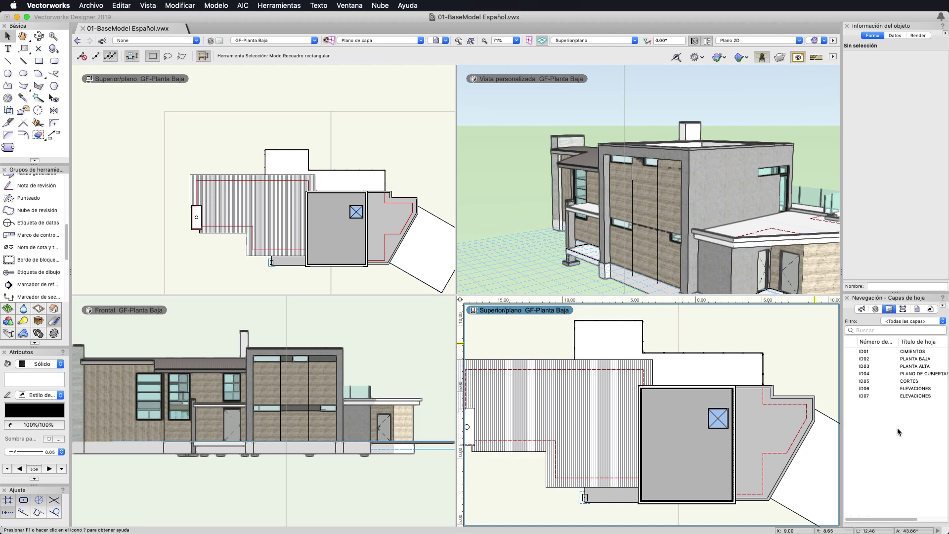
{"action": "left_click", "coordinate": [851, 351]}
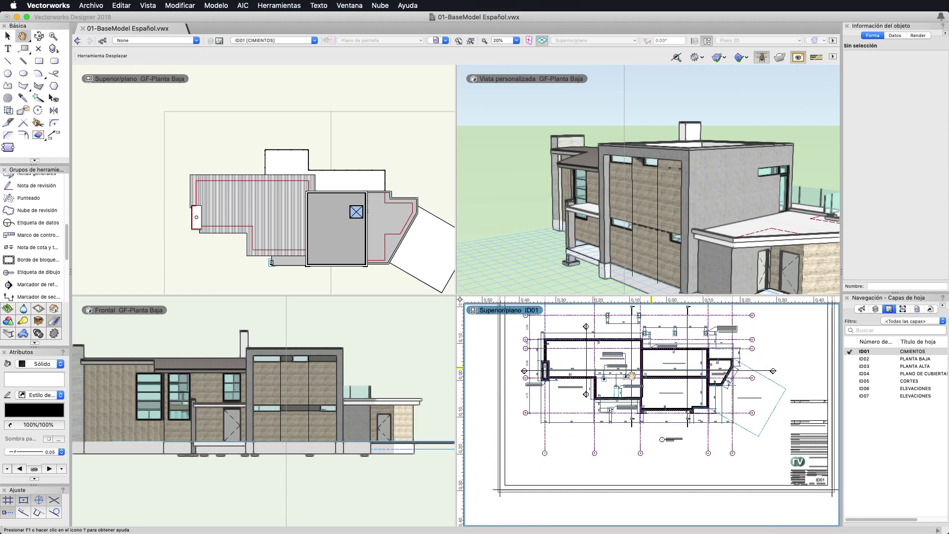
{"action": "left_click_drag", "start_coordinate": [624, 441], "coordinate": [628, 409]}
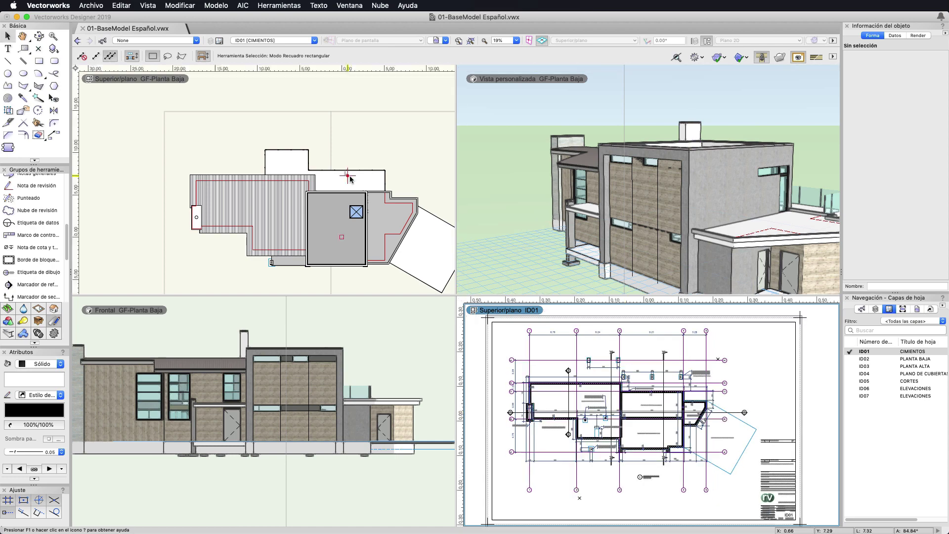
{"action": "key", "text": "x"}
Reposition the building in the plan pane and zoom the front elevation pane
{"action": "left_click", "coordinate": [366, 158]}
{"action": "middle_click_drag", "start_coordinate": [366, 159], "coordinate": [303, 132]}
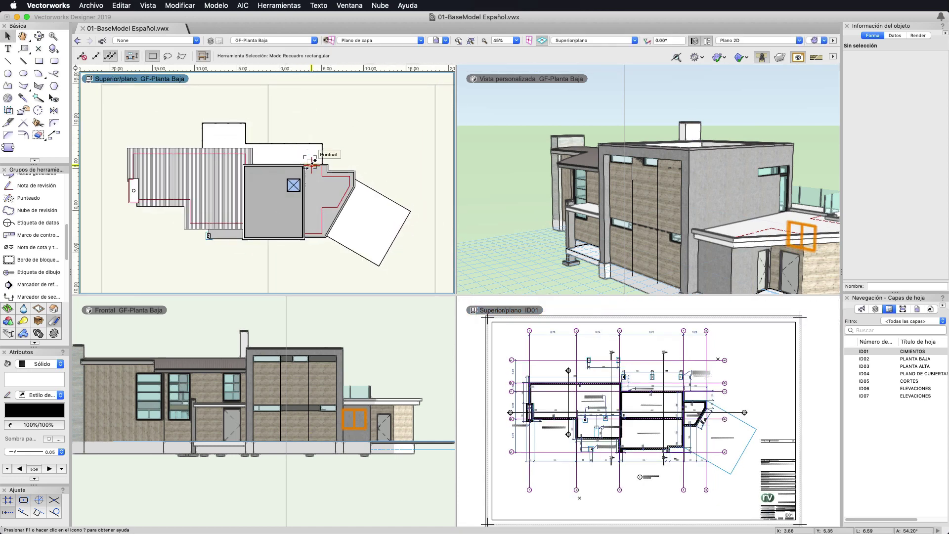
{"action": "left_click", "coordinate": [181, 340]}
{"action": "scroll", "coordinate": [247, 372], "scroll_direction": "up", "scroll_amount": 3}
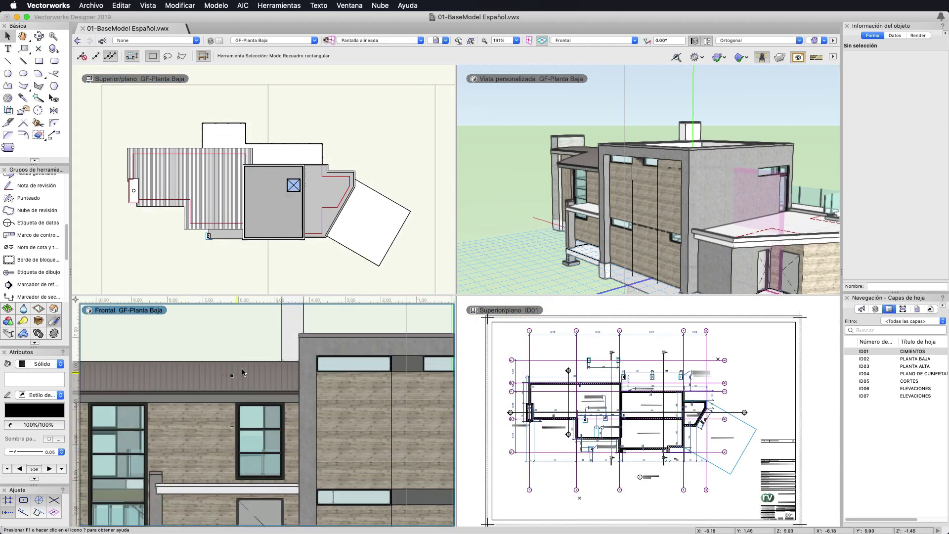
{"action": "scroll", "coordinate": [248, 372], "scroll_direction": "up", "scroll_amount": 1}
{"action": "scroll", "coordinate": [248, 373], "scroll_direction": "up", "scroll_amount": 1}
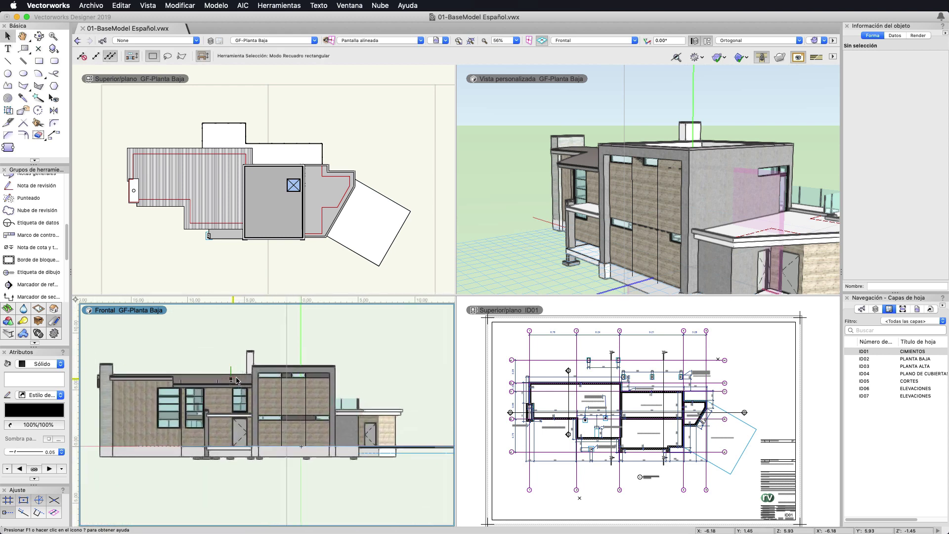
{"action": "scroll", "coordinate": [247, 373], "scroll_direction": "up", "scroll_amount": 1}
{"action": "left_click", "coordinate": [497, 263]}
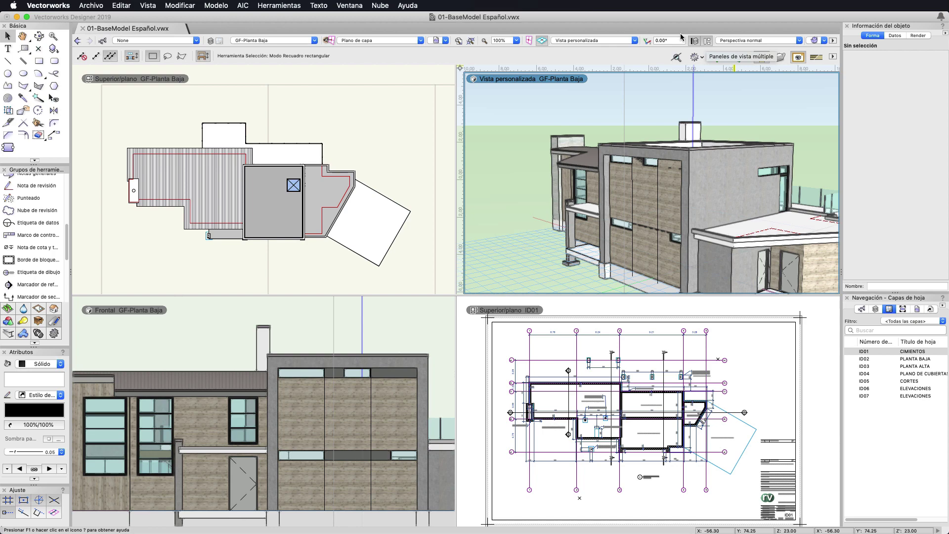
{"action": "left_click", "coordinate": [150, 6]}
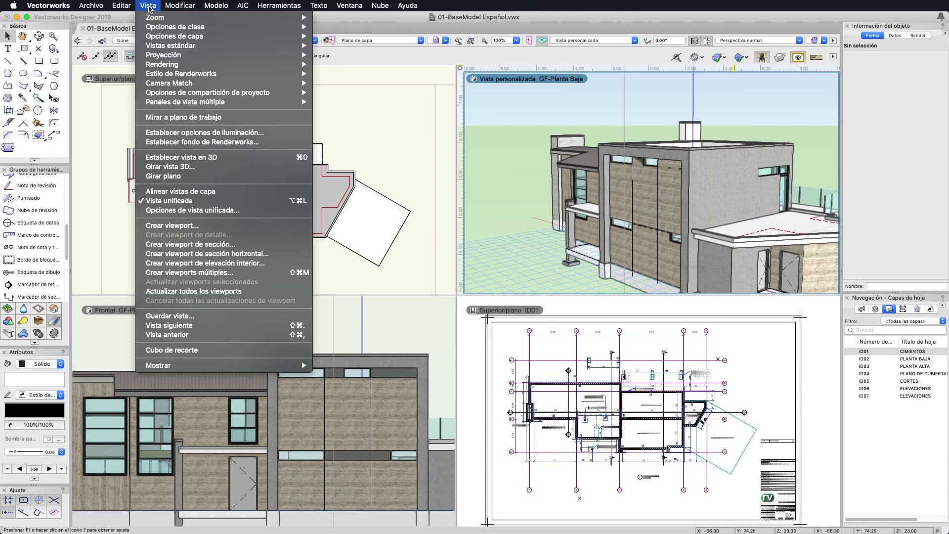
{"action": "mouse_move", "coordinate": [251, 139]}
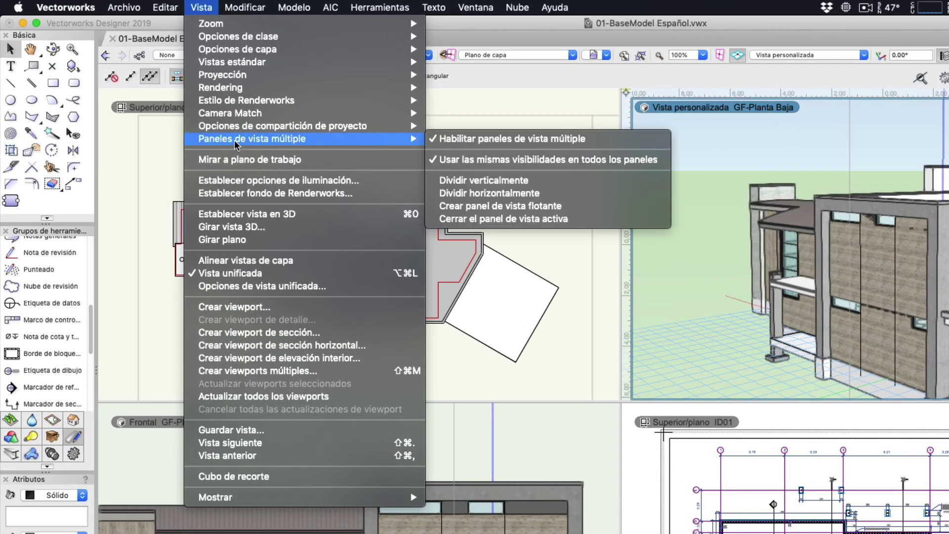
{"action": "left_click", "coordinate": [538, 144]}
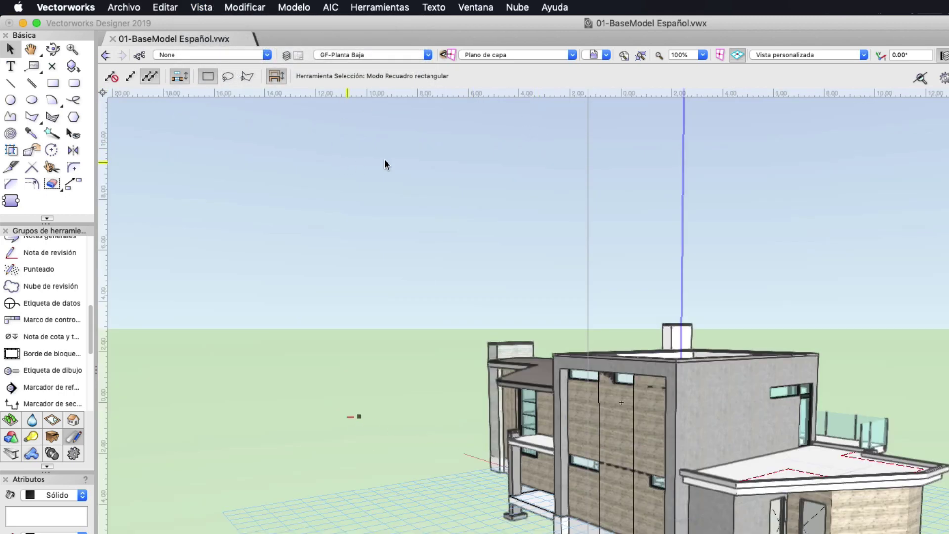
{"action": "middle_click_drag", "start_coordinate": [772, 177], "coordinate": [752, 174]}
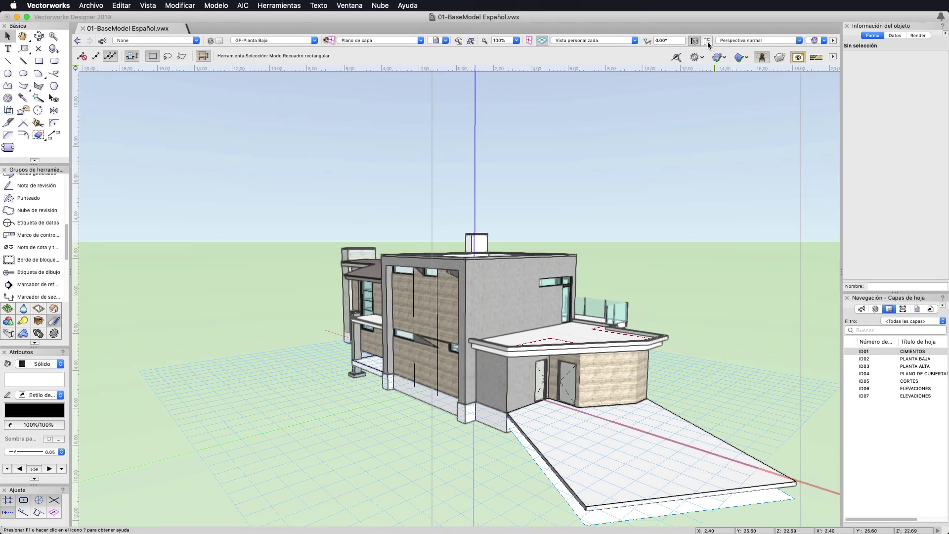
{"action": "left_click", "coordinate": [708, 43]}
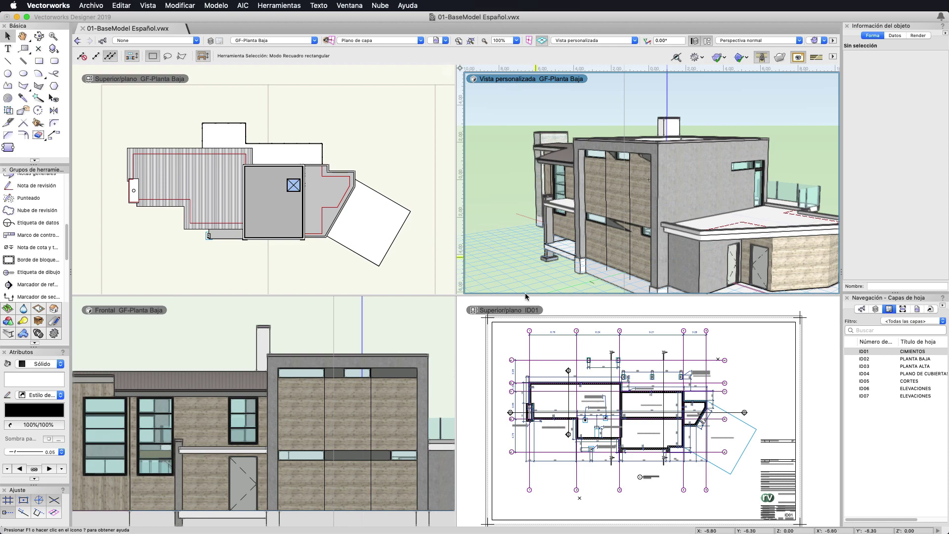
Activate the top-left plan pane, shift the house left, and arm the Rectangle tool
{"action": "left_click", "coordinate": [147, 84]}
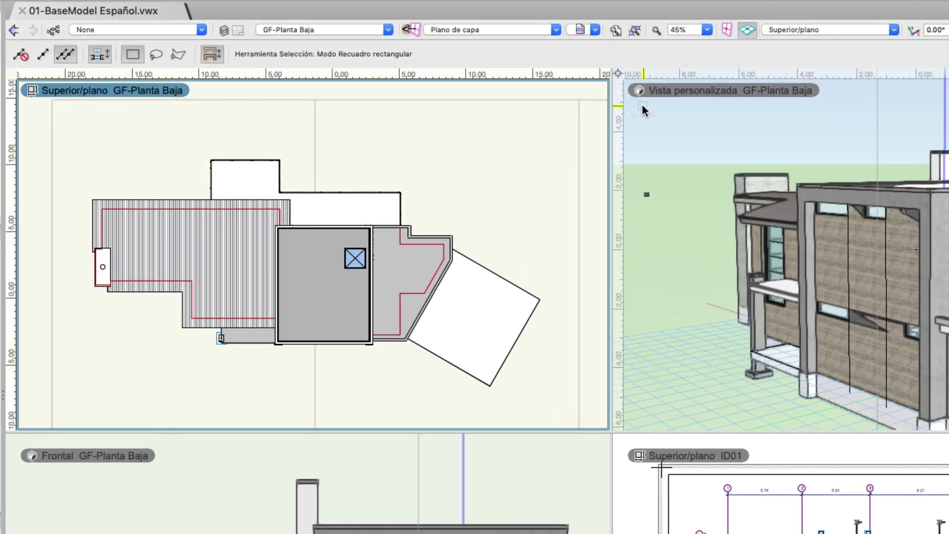
{"action": "left_click", "coordinate": [193, 497]}
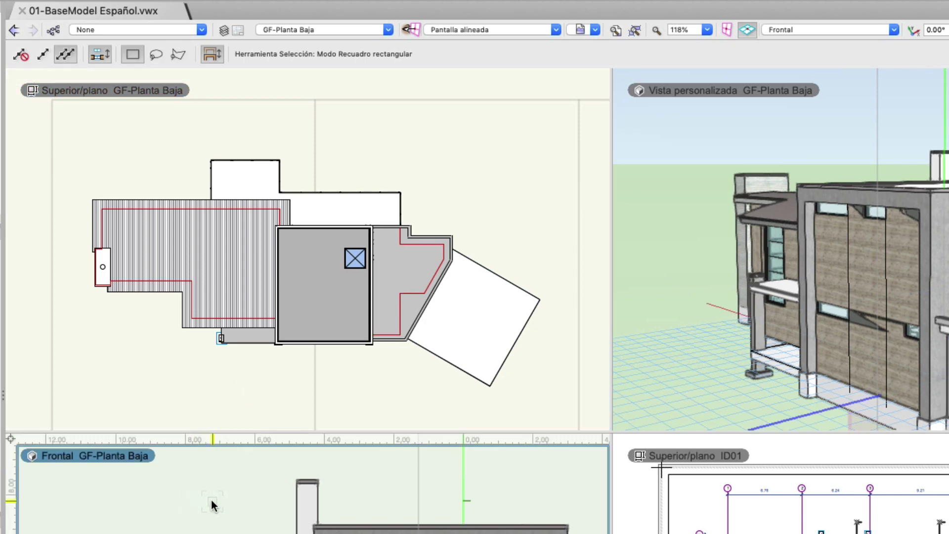
{"action": "left_click", "coordinate": [426, 249]}
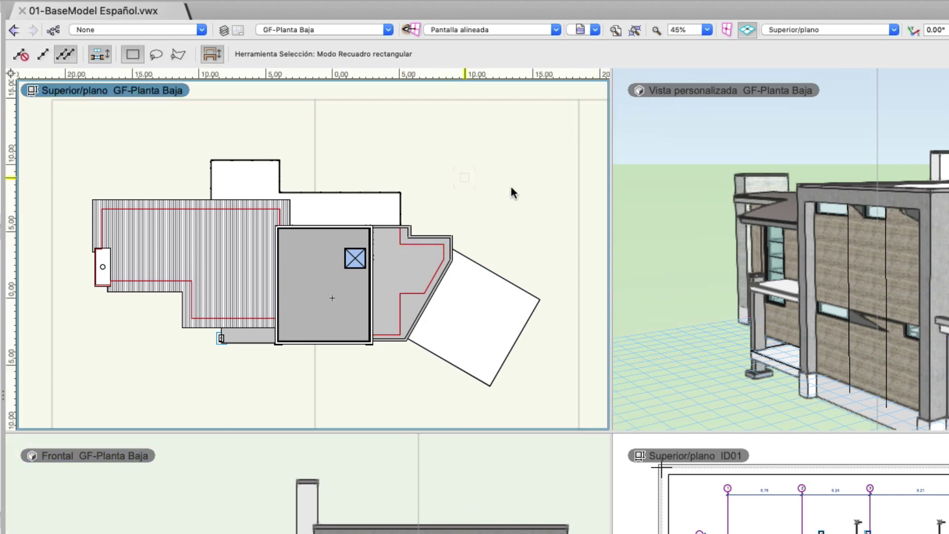
{"action": "left_click", "coordinate": [693, 216]}
{"action": "left_click", "coordinate": [504, 190]}
{"action": "left_click", "coordinate": [667, 218]}
{"action": "left_click", "coordinate": [507, 208]}
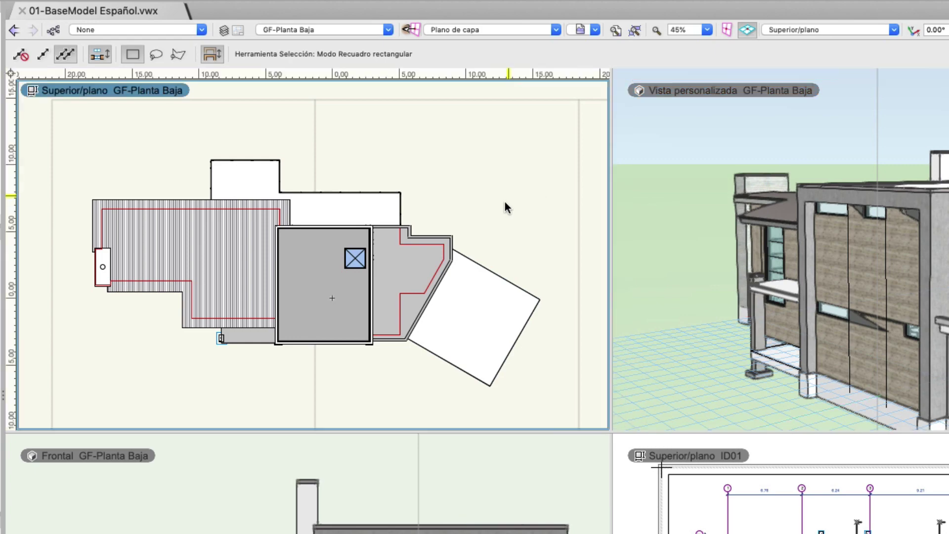
{"action": "middle_click_drag", "start_coordinate": [502, 218], "coordinate": [466, 234]}
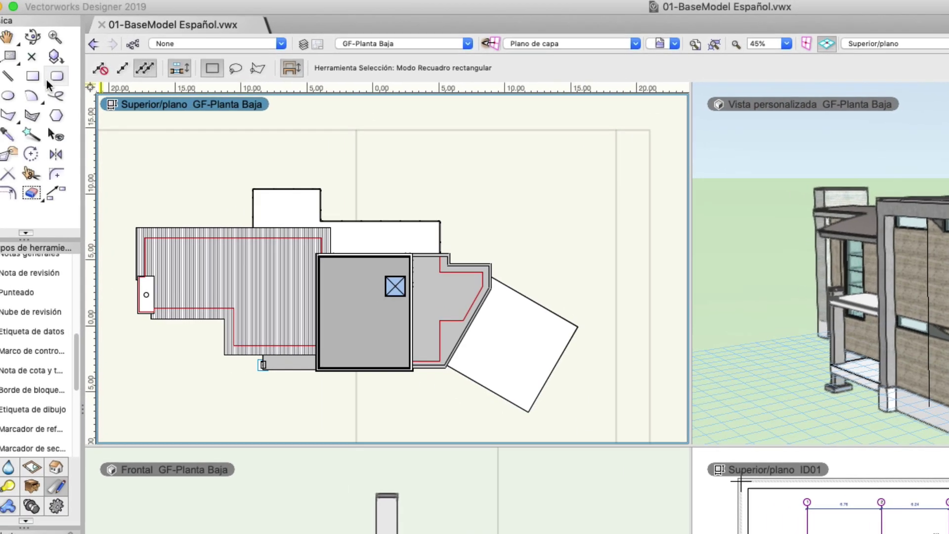
{"action": "left_click", "coordinate": [62, 81]}
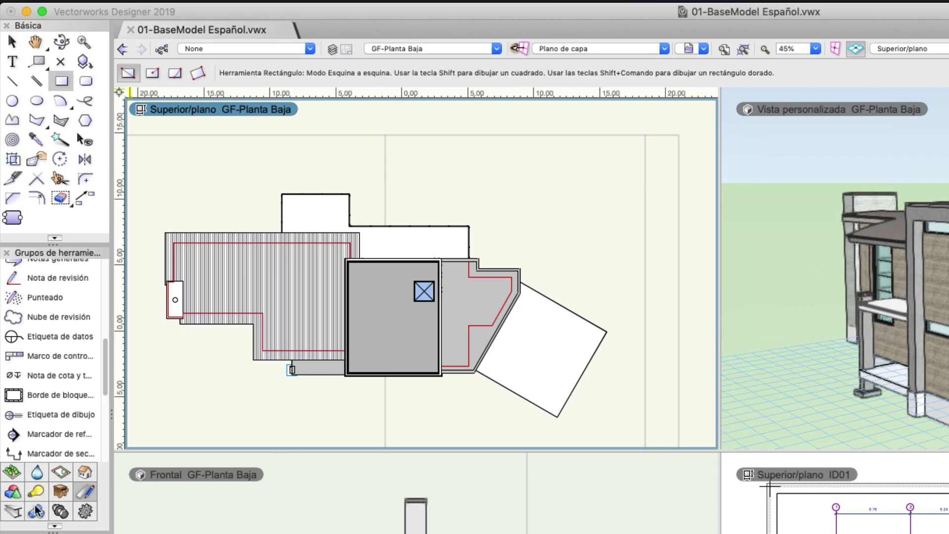
Draw a new exterior wall below the house in the plan pane with the Wall tool
{"action": "left_click", "coordinate": [82, 476]}
{"action": "left_click", "coordinate": [34, 269]}
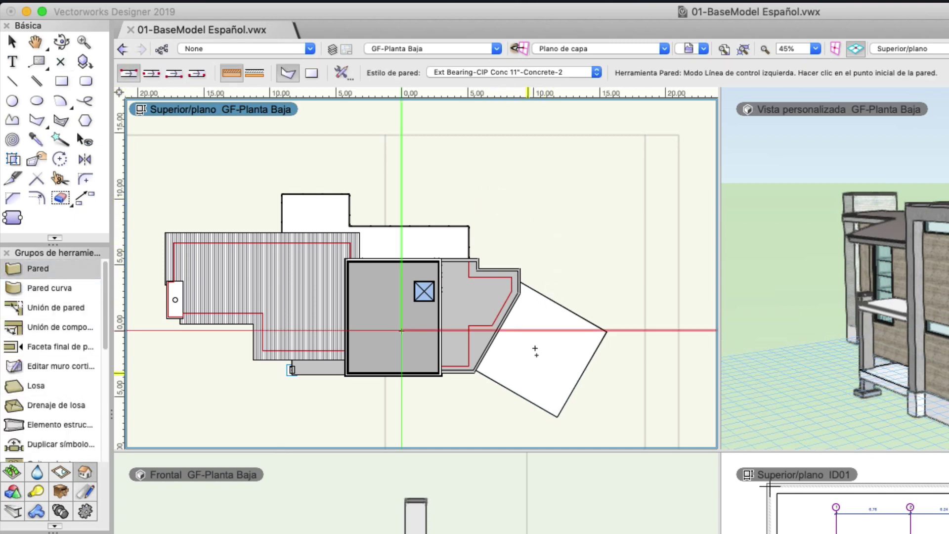
{"action": "middle_click_drag", "start_coordinate": [536, 350], "coordinate": [543, 290]}
{"action": "scroll", "coordinate": [543, 291], "scroll_direction": "down", "scroll_amount": 1}
{"action": "left_click", "coordinate": [439, 362]}
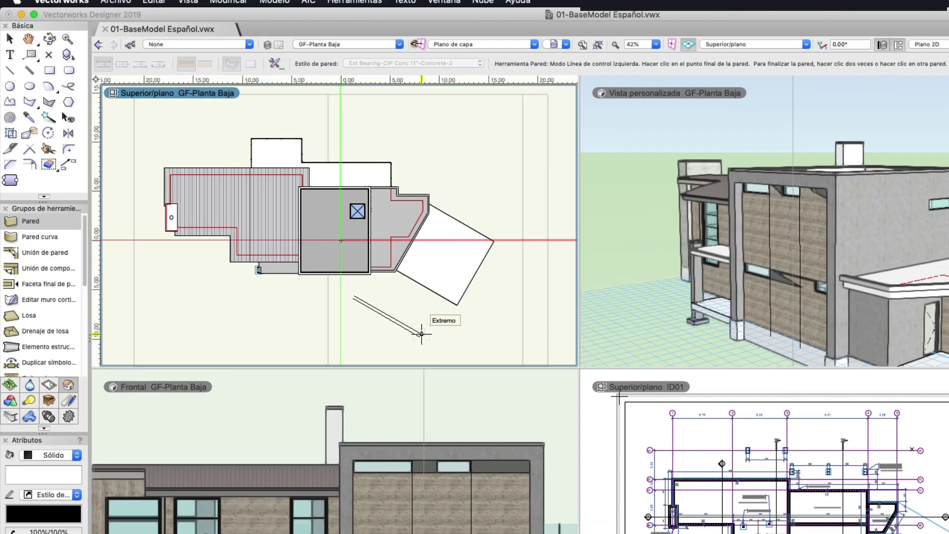
{"action": "key", "text": "h"}
{"action": "left_click_drag", "start_coordinate": [324, 243], "coordinate": [318, 218]}
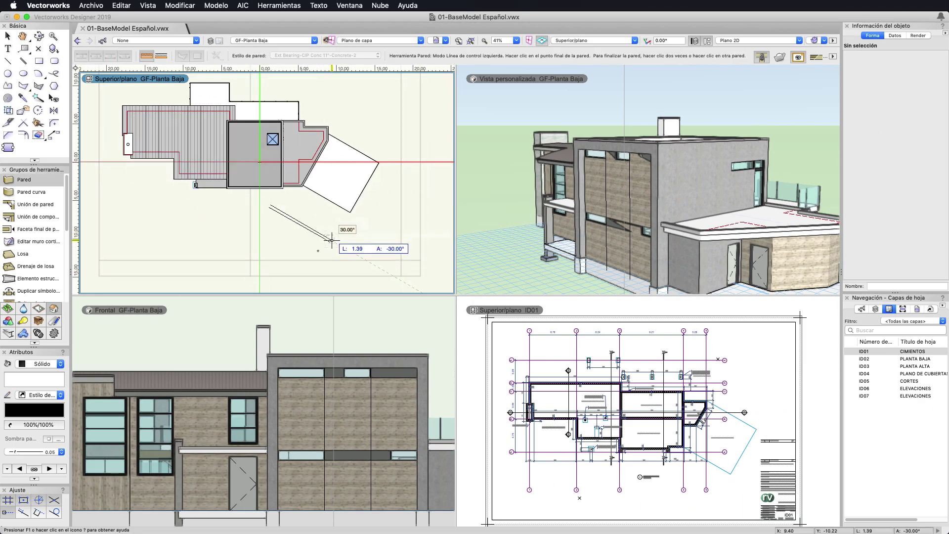
{"action": "left_click", "coordinate": [322, 235]}
In the 3D pane, shorten the purple wall by dragging its left end rightward
{"action": "left_click", "coordinate": [470, 224]}
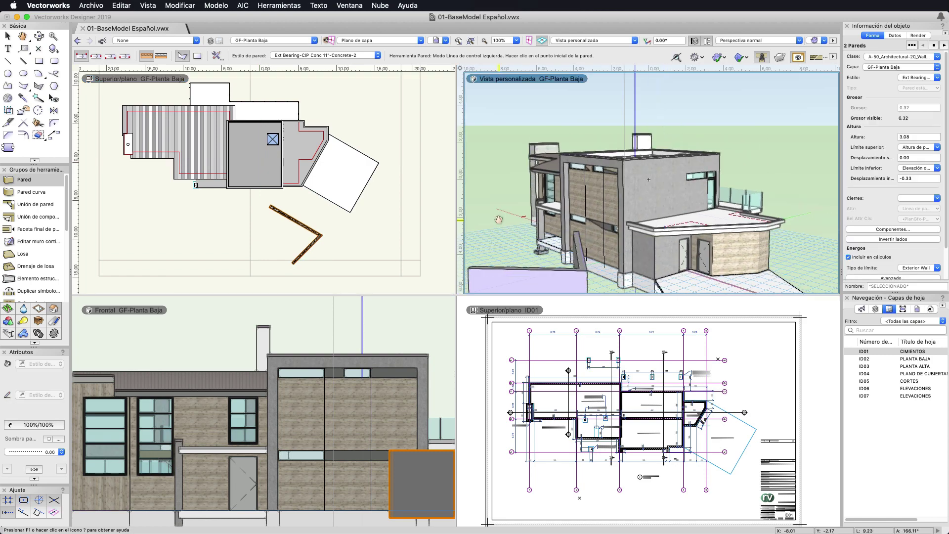
{"action": "scroll", "coordinate": [544, 205], "scroll_direction": "up", "scroll_amount": 5}
{"action": "middle_click_drag", "start_coordinate": [544, 205], "coordinate": [544, 209]}
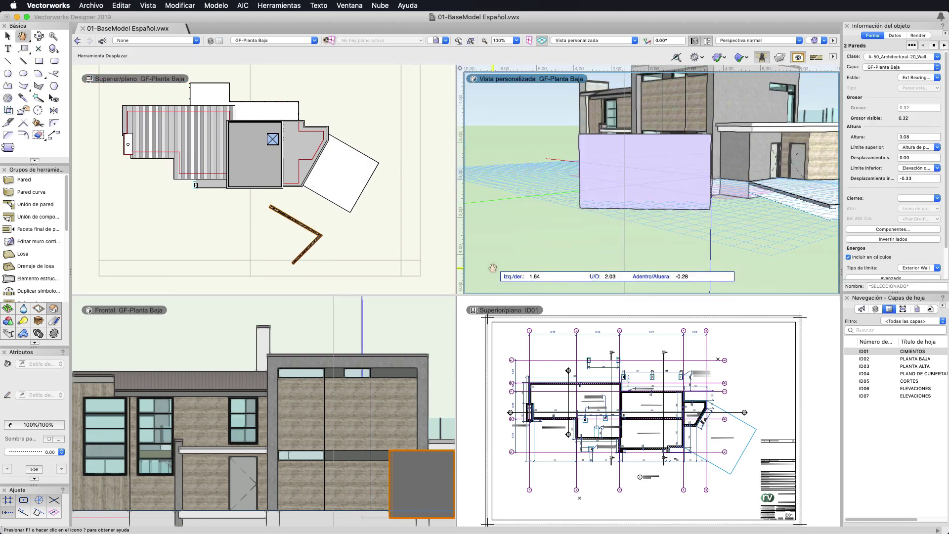
{"action": "scroll", "coordinate": [557, 197], "scroll_direction": "down", "scroll_amount": 3}
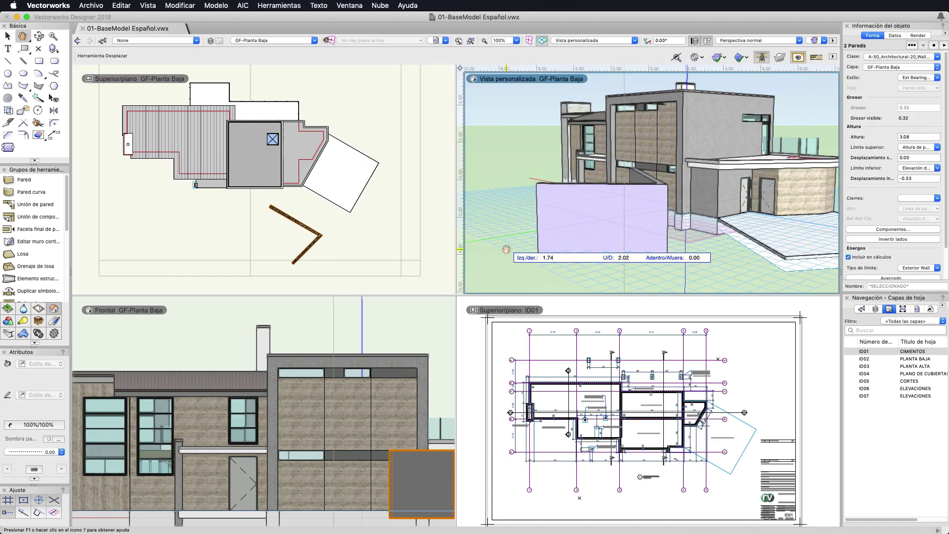
{"action": "key", "text": "x"}
{"action": "key", "text": "x"}
{"action": "left_click", "coordinate": [567, 241]}
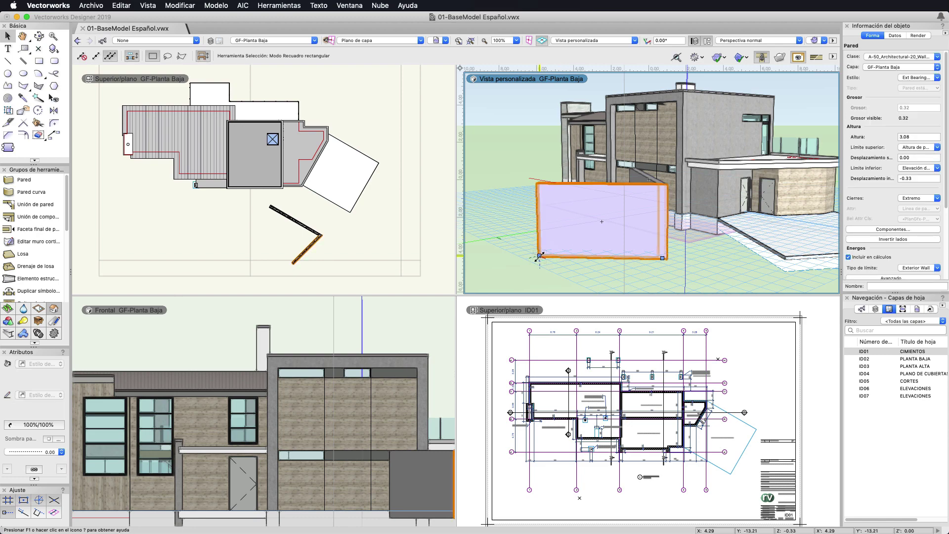
{"action": "left_click_drag", "start_coordinate": [539, 256], "coordinate": [580, 256]}
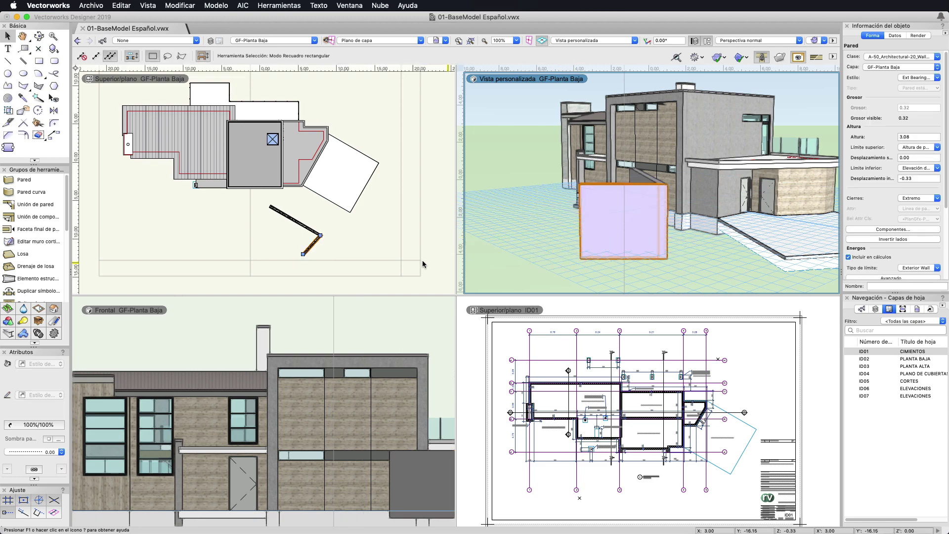
{"action": "left_click", "coordinate": [301, 249]}
{"action": "scroll", "coordinate": [297, 248], "scroll_direction": "up", "scroll_amount": 3}
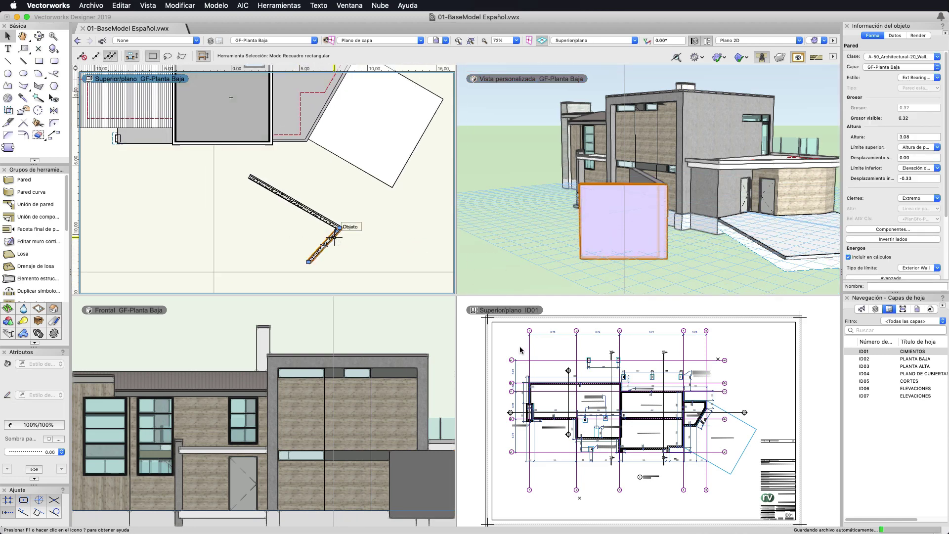
Show the PLANTA ALTA sheet ID03 in the sheet pane
{"action": "left_click", "coordinate": [507, 339]}
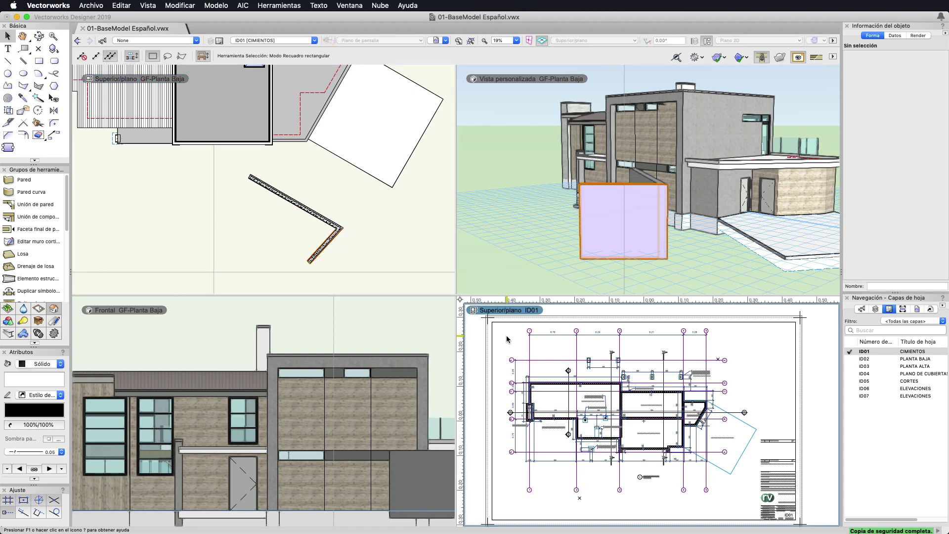
{"action": "left_click", "coordinate": [850, 366]}
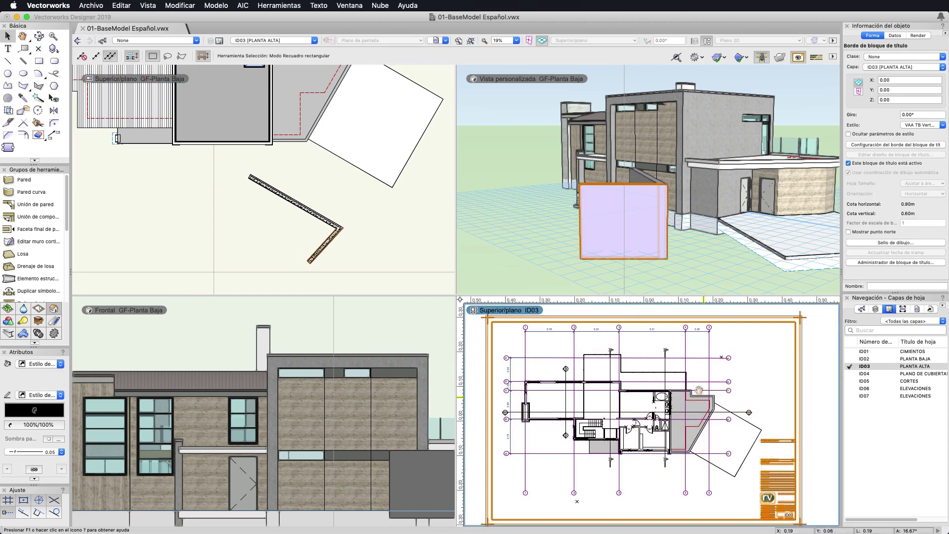
{"action": "scroll", "coordinate": [654, 418], "scroll_direction": "up", "scroll_amount": 2}
{"action": "scroll", "coordinate": [653, 423], "scroll_direction": "up", "scroll_amount": 2}
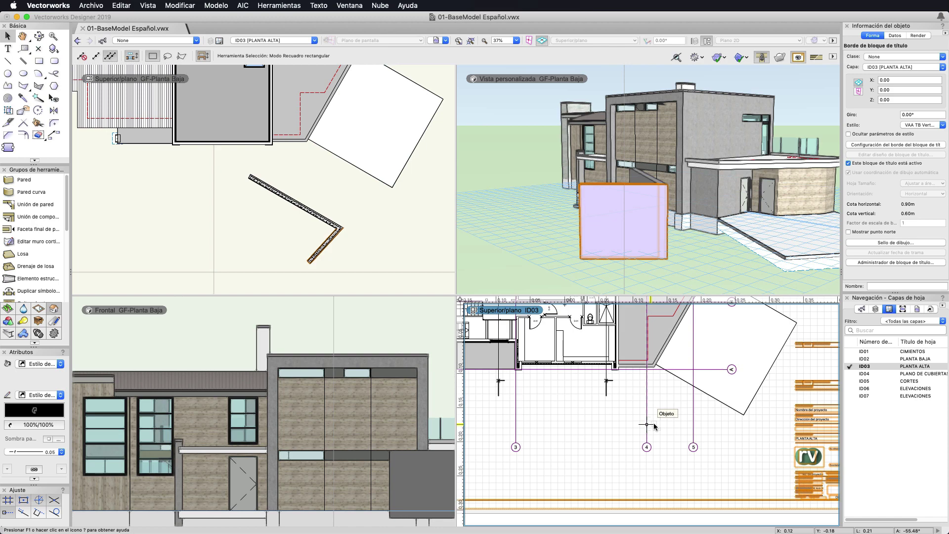
{"action": "scroll", "coordinate": [653, 423], "scroll_direction": "down", "scroll_amount": 2}
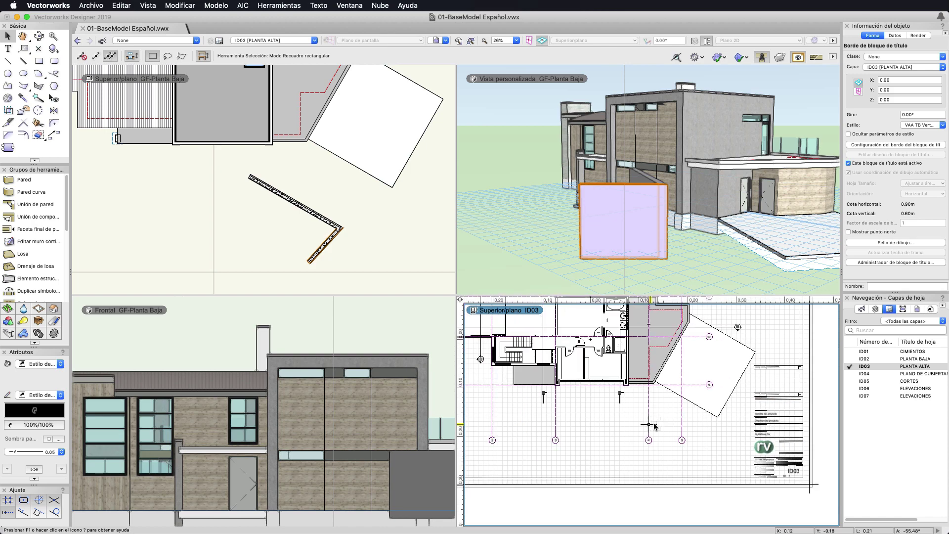
Move the short wall segment up and left in the floor plan
{"action": "left_click", "coordinate": [342, 251]}
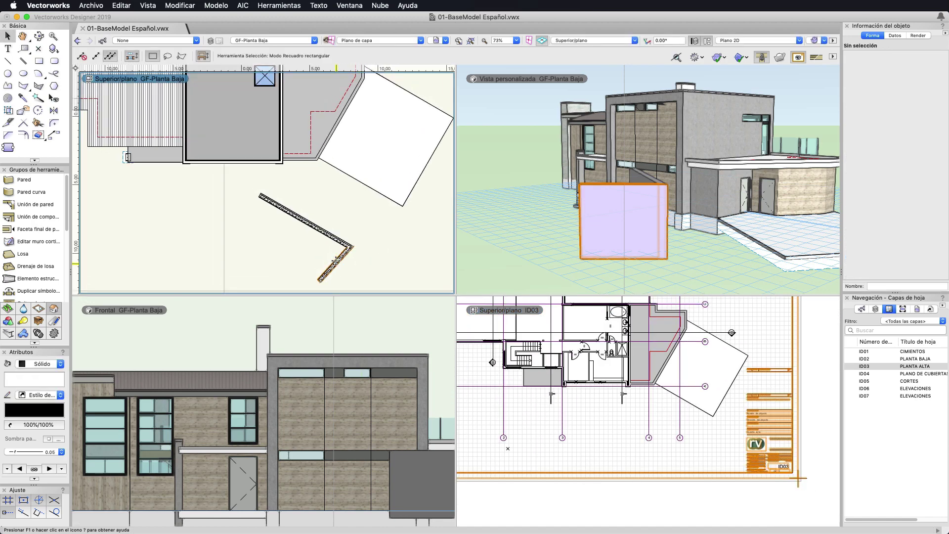
{"action": "left_click_drag", "start_coordinate": [341, 260], "coordinate": [289, 241]}
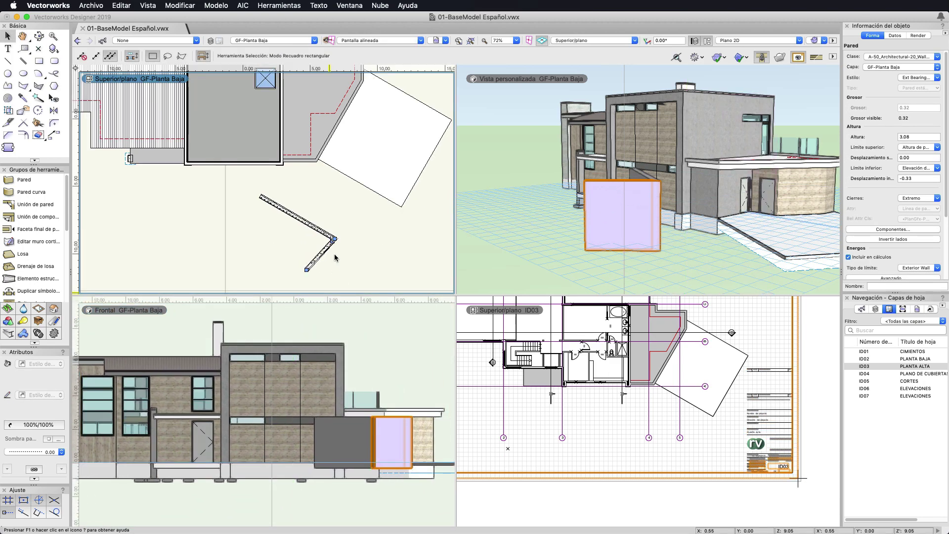
{"action": "left_click_drag", "start_coordinate": [356, 256], "coordinate": [336, 241]}
Switch the sheet pane to the PLANTA BAJA sheet ID02
{"action": "left_click", "coordinate": [367, 424]}
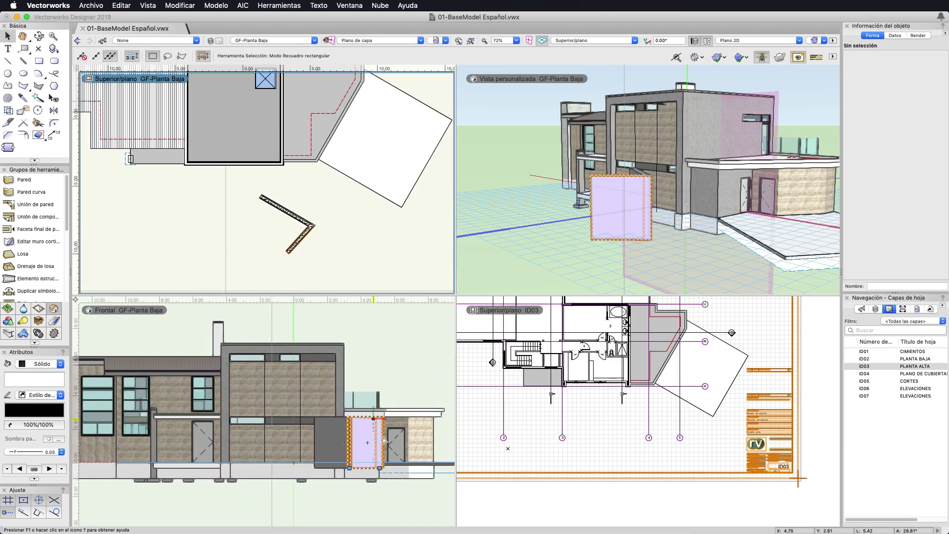
{"action": "left_click", "coordinate": [600, 394]}
{"action": "key", "text": "h"}
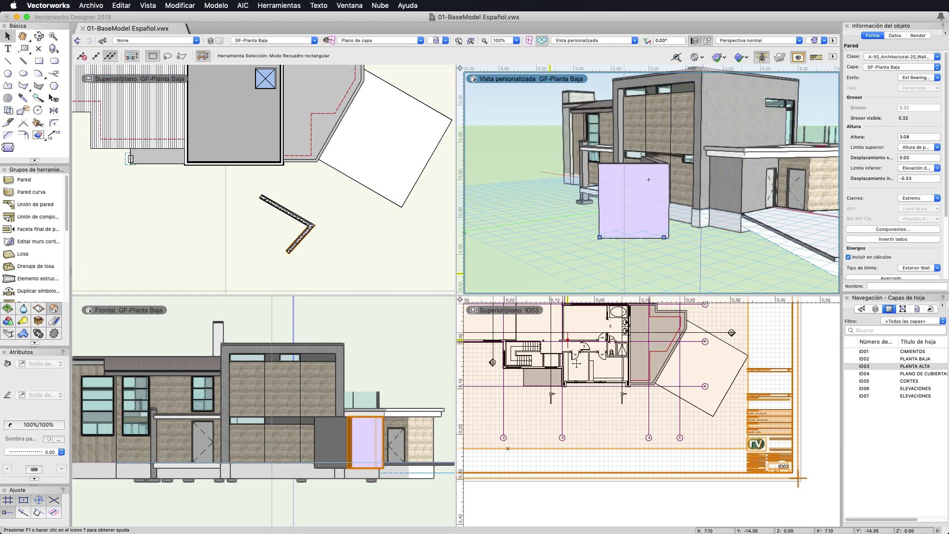
{"action": "key", "text": "x"}
{"action": "left_click", "coordinate": [849, 359]}
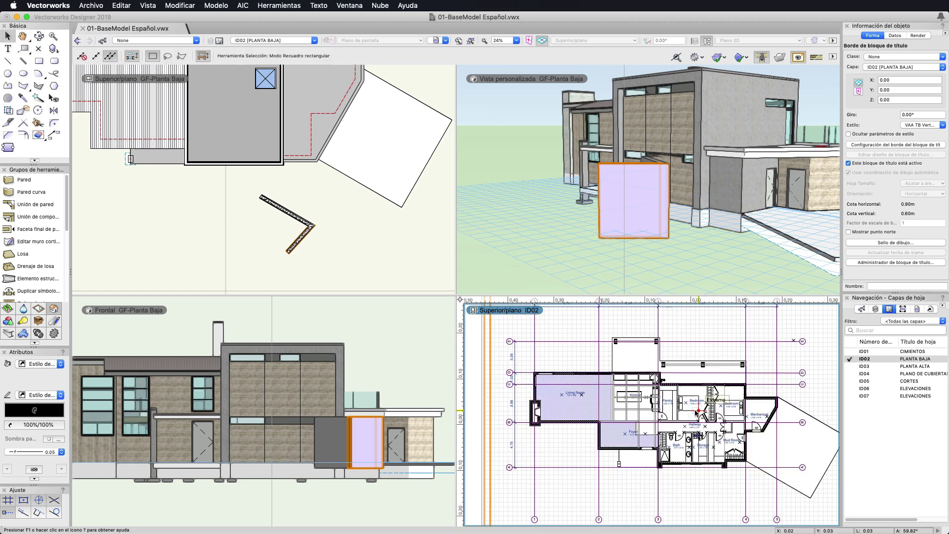
Cycle through the panes, ending on the front elevation pane with its options menu open
{"action": "left_click", "coordinate": [336, 271]}
{"action": "scroll", "coordinate": [347, 262], "scroll_direction": "up", "scroll_amount": 5}
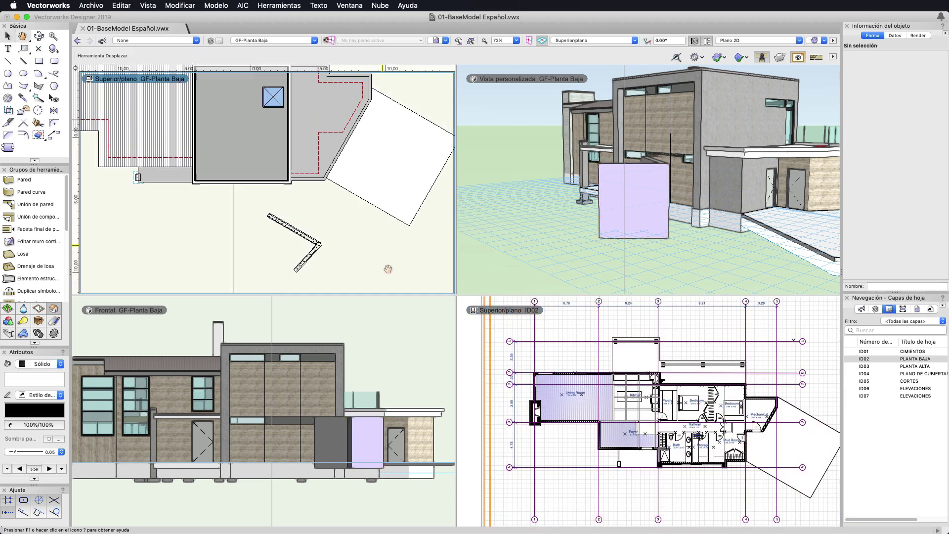
{"action": "left_click", "coordinate": [548, 258]}
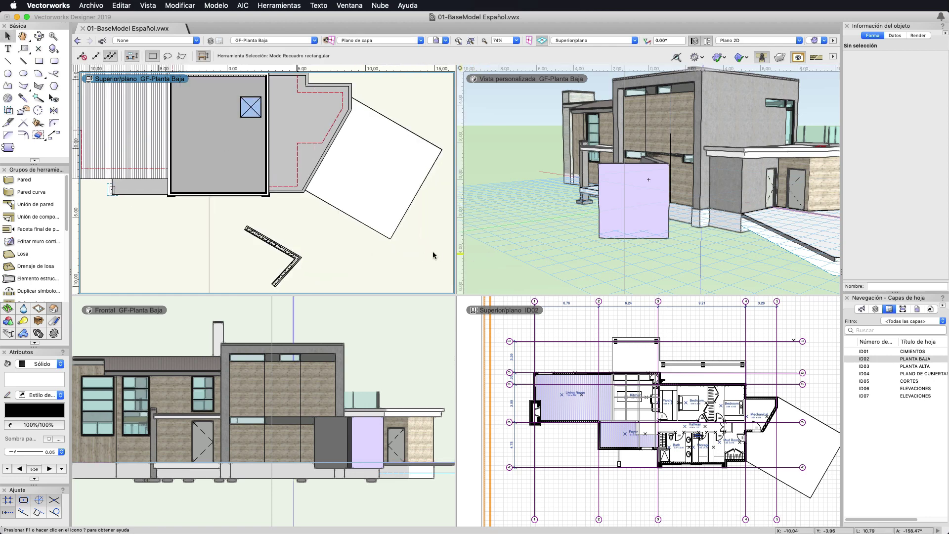
{"action": "left_click", "coordinate": [168, 313]}
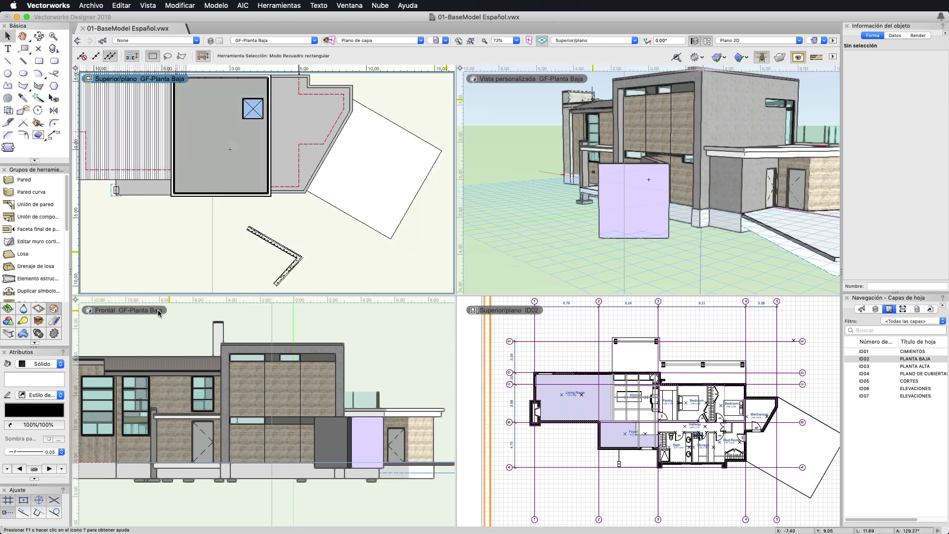
{"action": "left_click", "coordinate": [135, 311]}
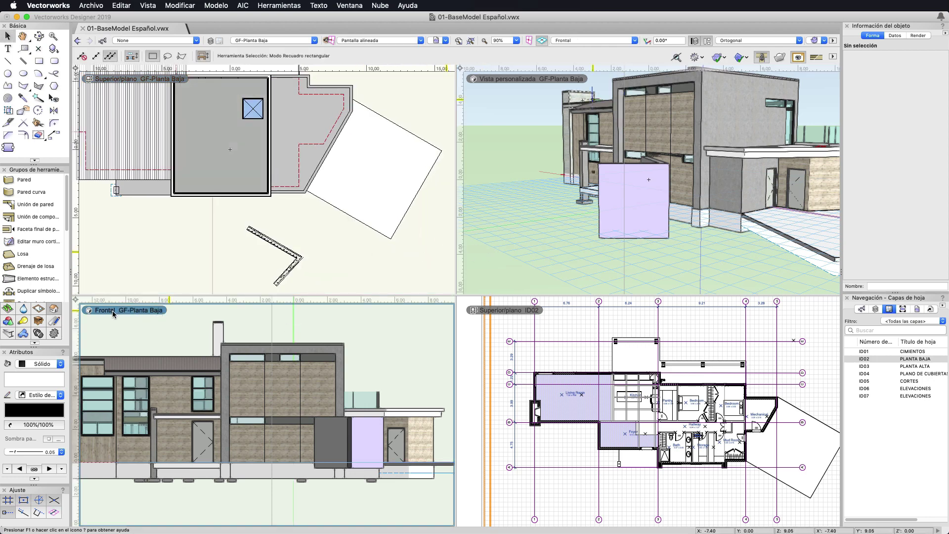
{"action": "left_click", "coordinate": [113, 314]}
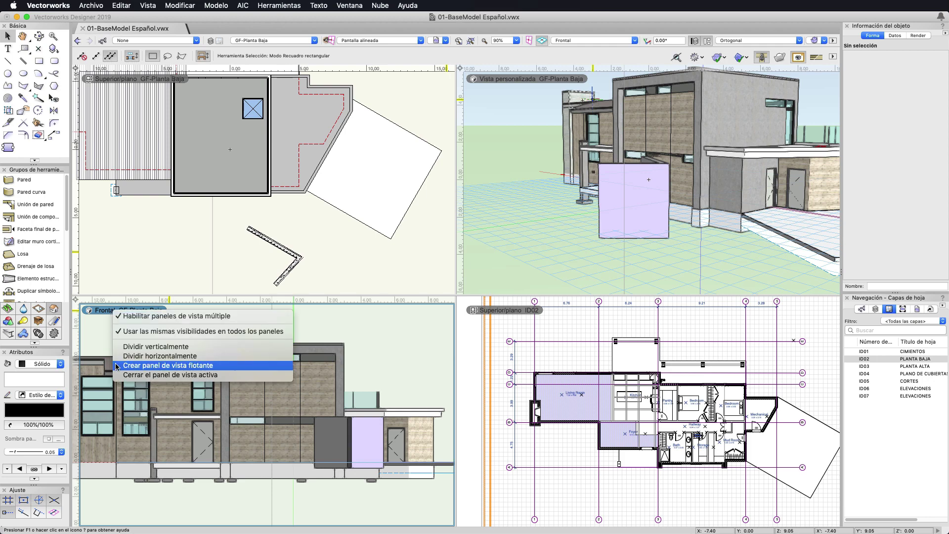
Close the front elevation and ID02 sheet panes with Cerrar el panel de vista activa
{"action": "left_click", "coordinate": [149, 375]}
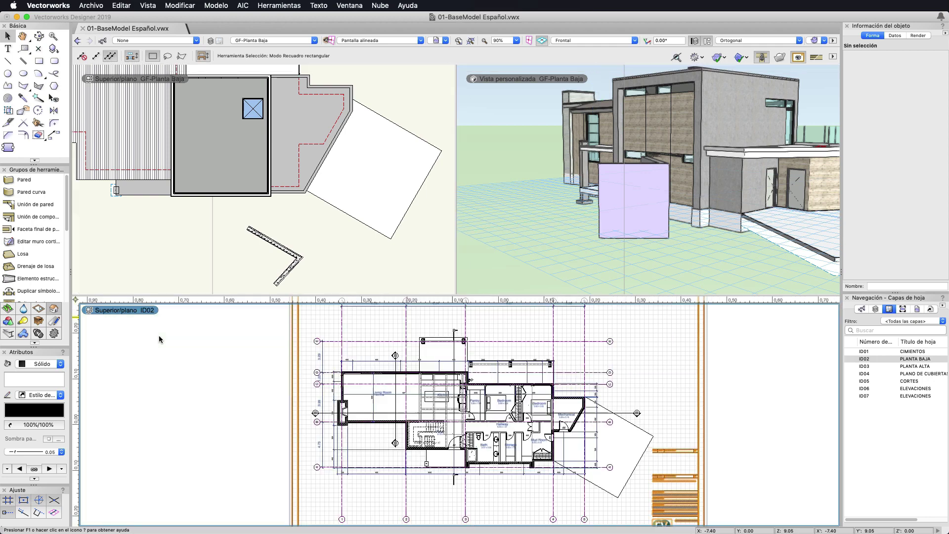
{"action": "left_click", "coordinate": [128, 315]}
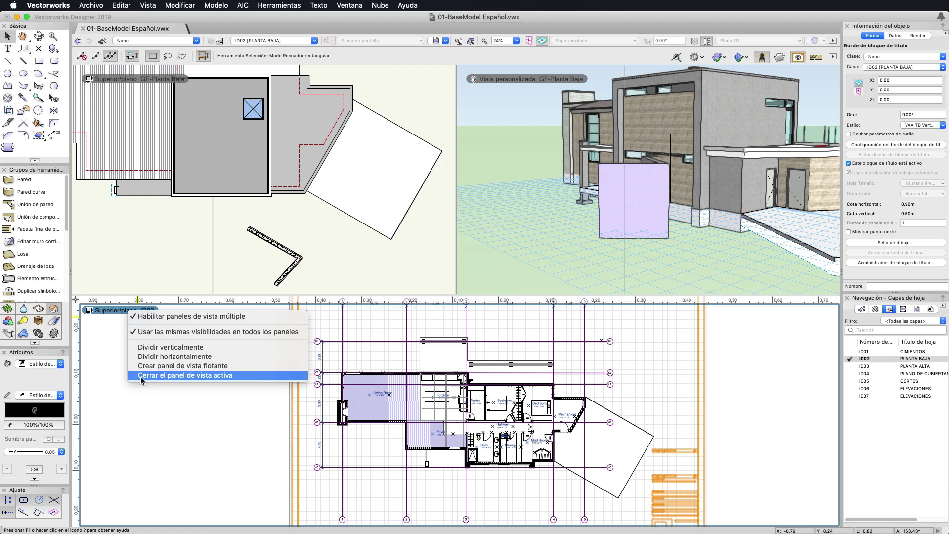
{"action": "left_click", "coordinate": [141, 376]}
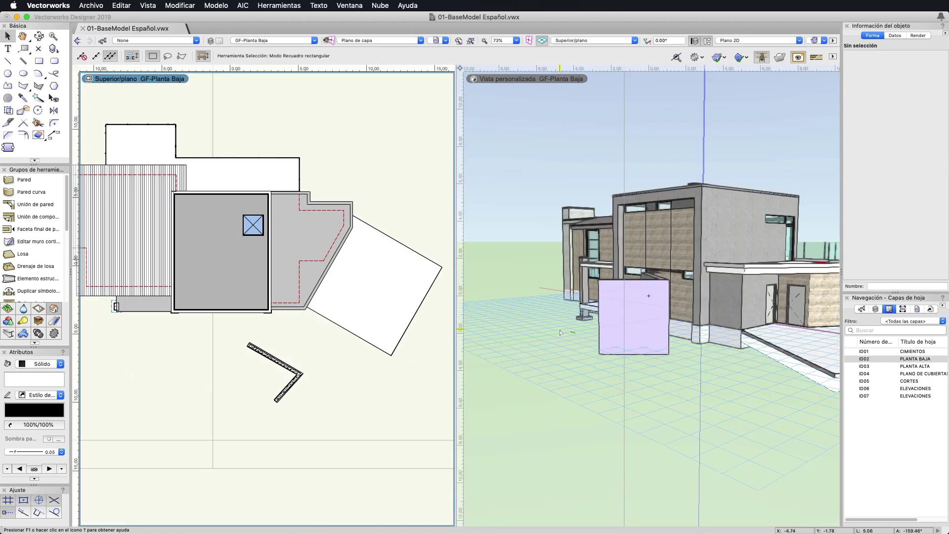
Orbit the 3D perspective around the house toward the porch side
{"action": "middle_click_drag", "start_coordinate": [605, 346], "coordinate": [696, 389], "text": "shift"}
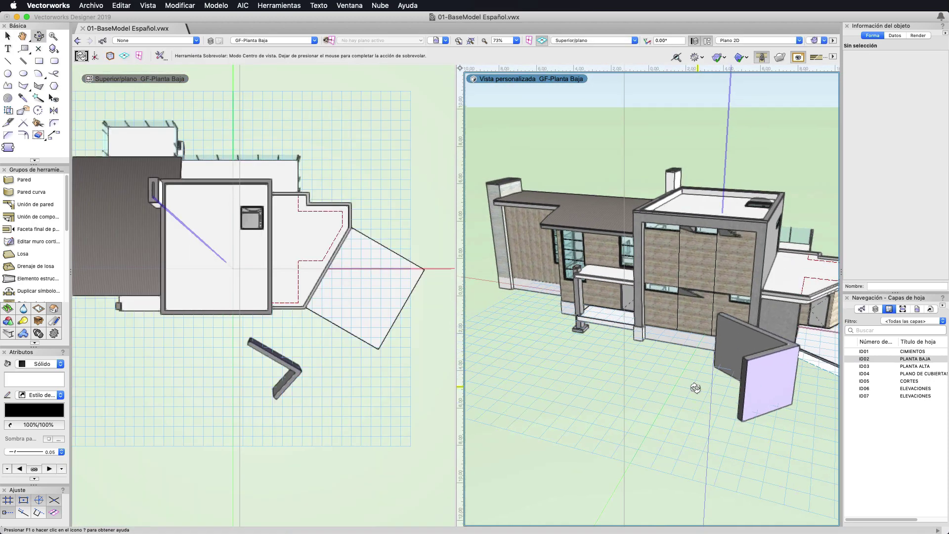
{"action": "left_click_drag", "start_coordinate": [695, 389], "coordinate": [608, 381]}
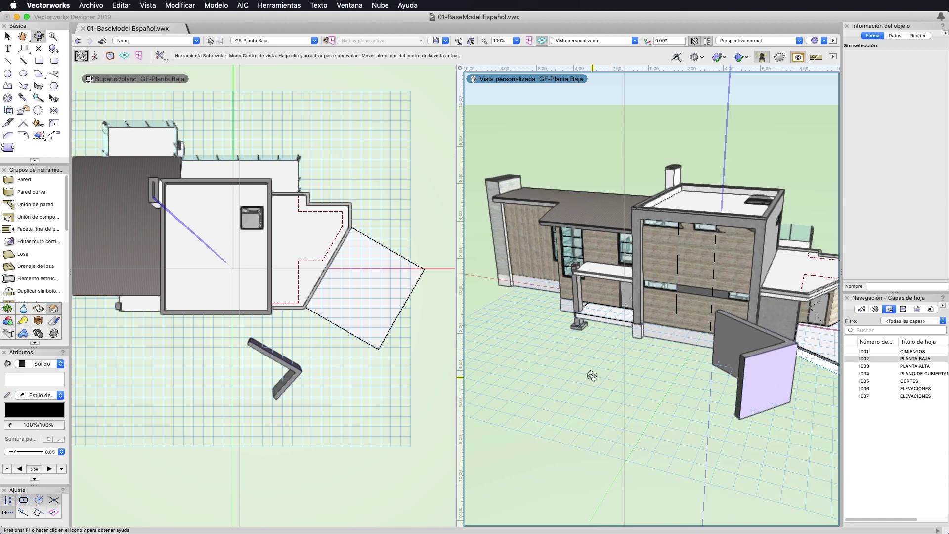
{"action": "left_click_drag", "start_coordinate": [593, 376], "coordinate": [537, 379]}
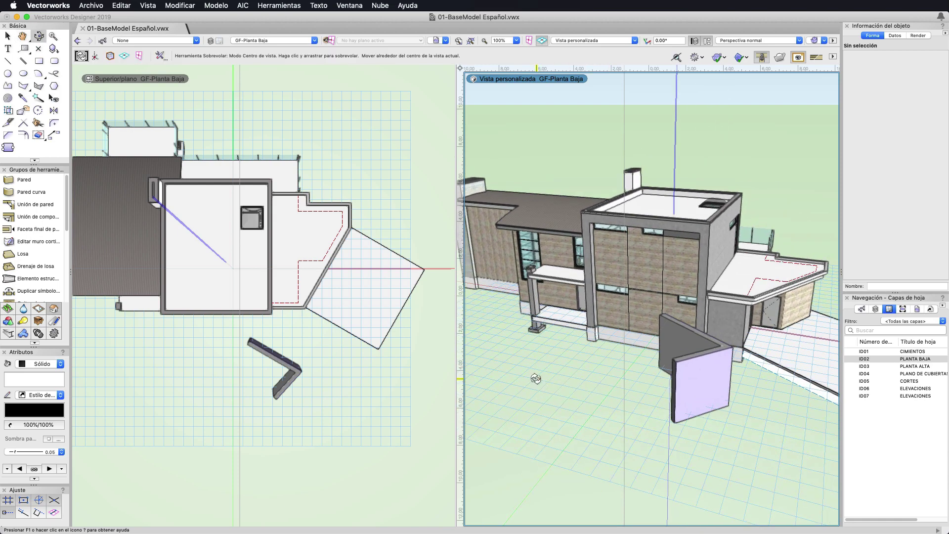
{"action": "left_click_drag", "start_coordinate": [576, 311], "coordinate": [643, 316]}
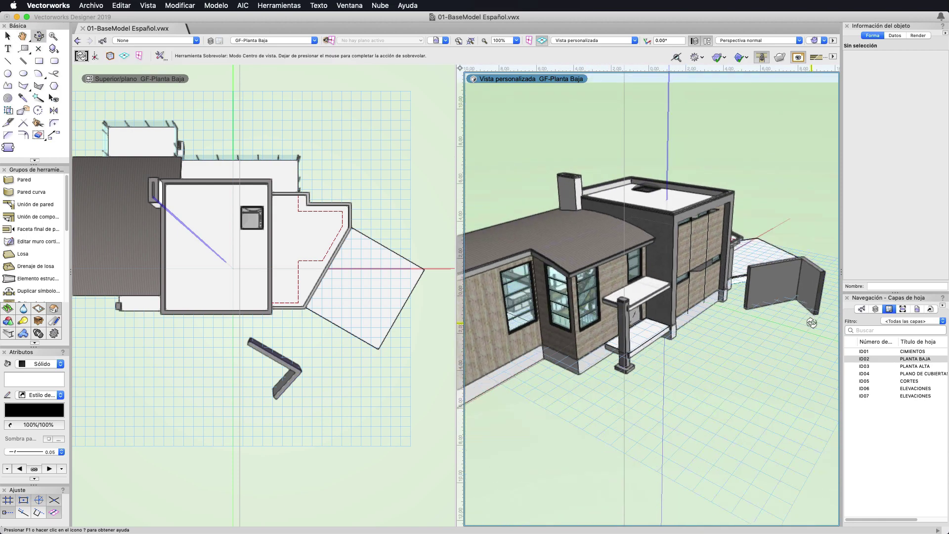
{"action": "mouse_move", "coordinate": [643, 316]}
{"action": "middle_mouse_down"}
{"action": "mouse_move", "coordinate": [727, 327]}
{"action": "mouse_move", "coordinate": [676, 317]}
{"action": "middle_mouse_up"}
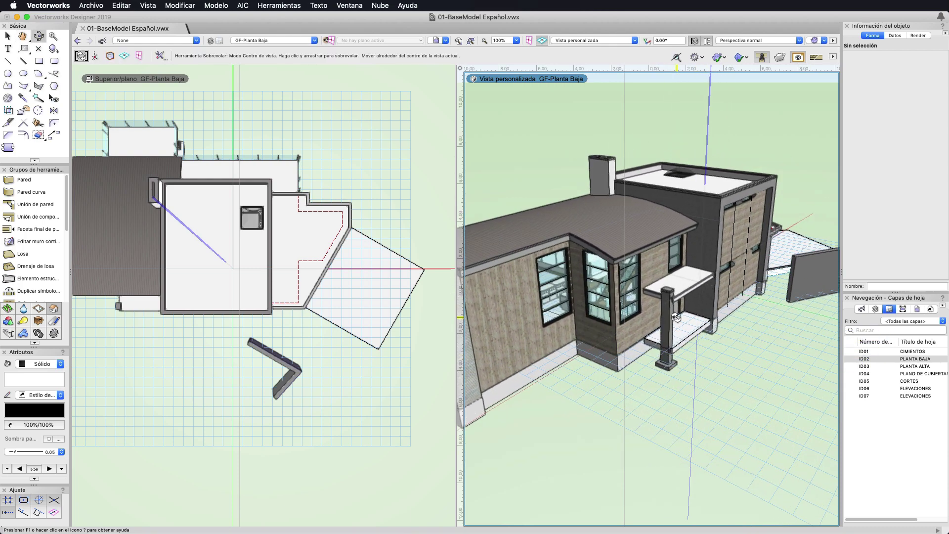
{"action": "left_click_drag", "start_coordinate": [676, 317], "coordinate": [659, 389]}
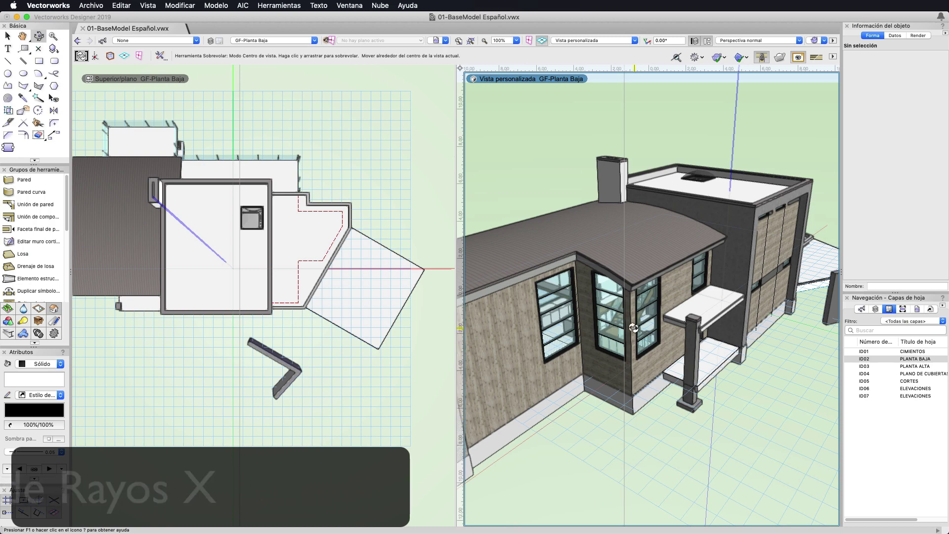
Fly the 3D view in close to the porch post and front corner windows
{"action": "scroll", "coordinate": [660, 389], "scroll_direction": "up", "scroll_amount": 5}
{"action": "middle_click_drag", "start_coordinate": [659, 388], "coordinate": [612, 262]}
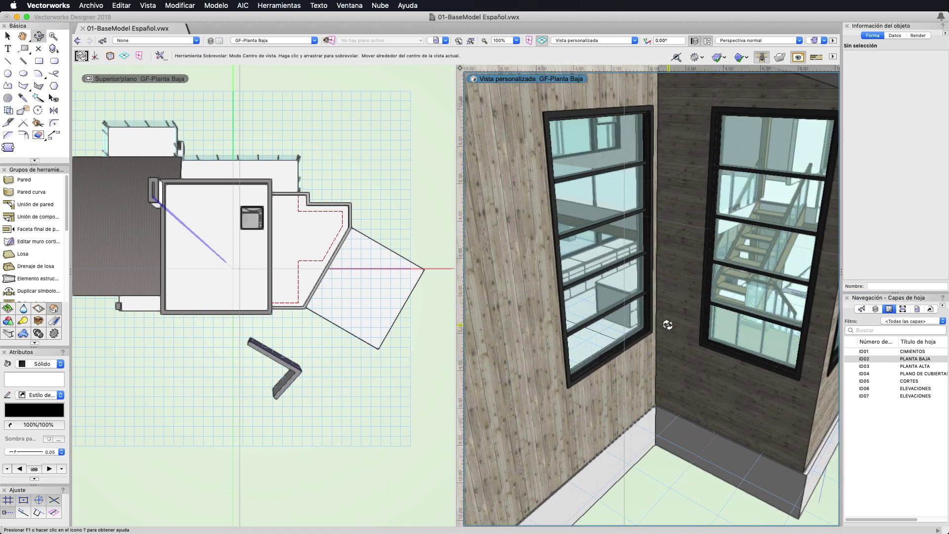
{"action": "scroll", "coordinate": [667, 324], "scroll_direction": "down", "scroll_amount": 5}
{"action": "scroll", "coordinate": [732, 293], "scroll_direction": "up", "scroll_amount": 3}
{"action": "scroll", "coordinate": [716, 295], "scroll_direction": "up", "scroll_amount": 3}
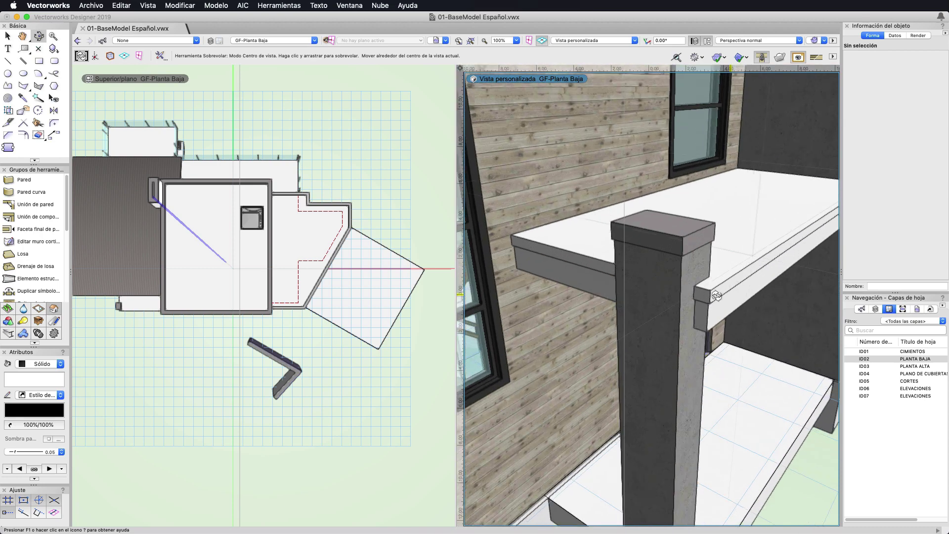
{"action": "scroll", "coordinate": [718, 302], "scroll_direction": "down", "scroll_amount": 1}
{"action": "scroll", "coordinate": [717, 301], "scroll_direction": "down", "scroll_amount": 1}
{"action": "scroll", "coordinate": [714, 300], "scroll_direction": "down", "scroll_amount": 1}
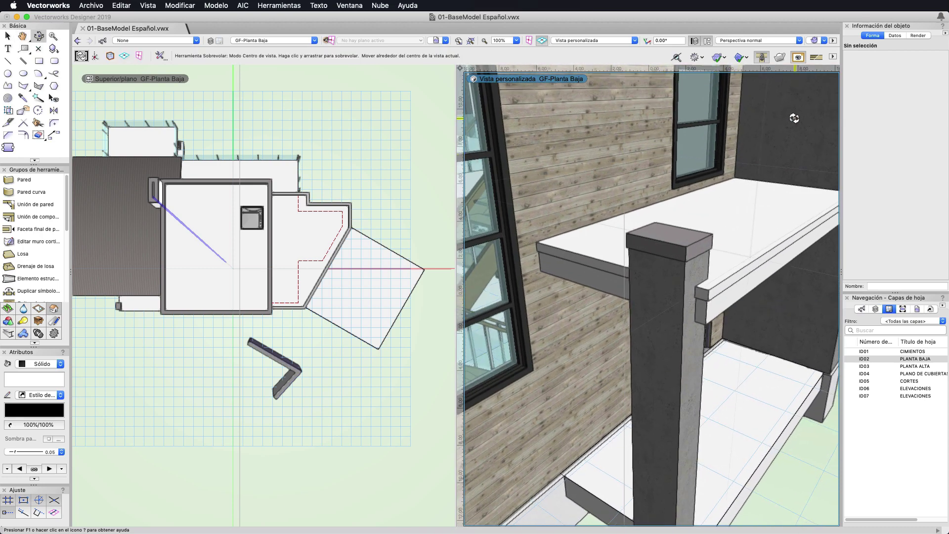
{"action": "left_click", "coordinate": [820, 41]}
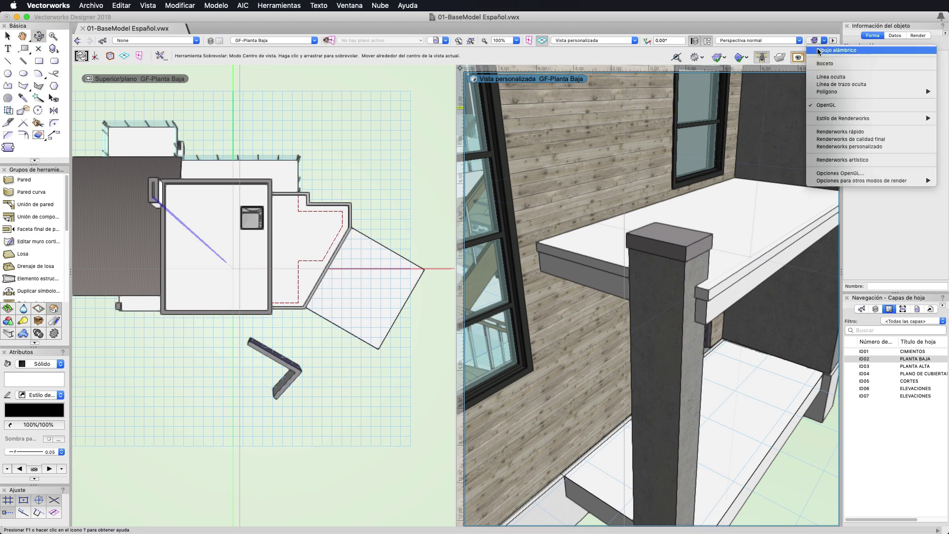
Check the 3D view in Dibujo alámbrico wireframe, then return it to OpenGL shading
{"action": "left_click", "coordinate": [819, 50]}
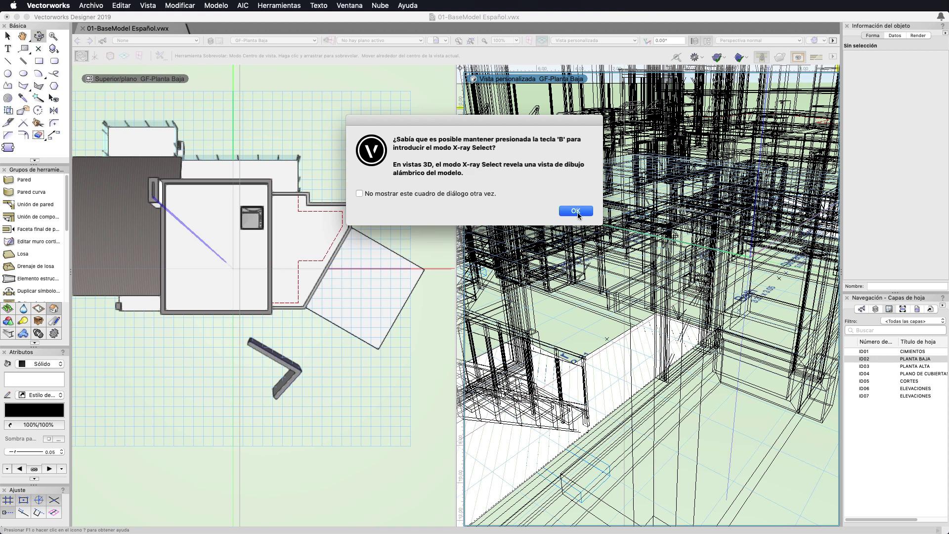
{"action": "left_click", "coordinate": [576, 211]}
{"action": "left_click", "coordinate": [817, 55]}
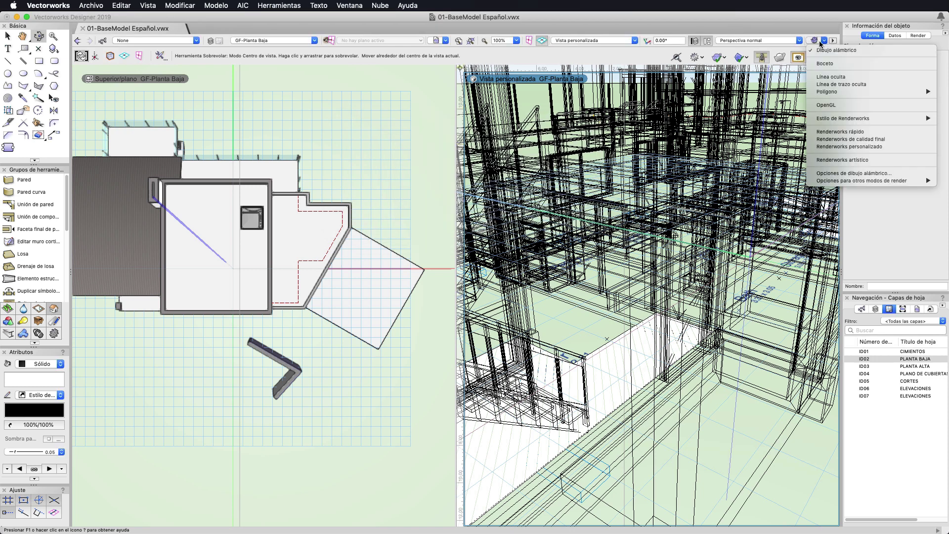
{"action": "left_click", "coordinate": [820, 108]}
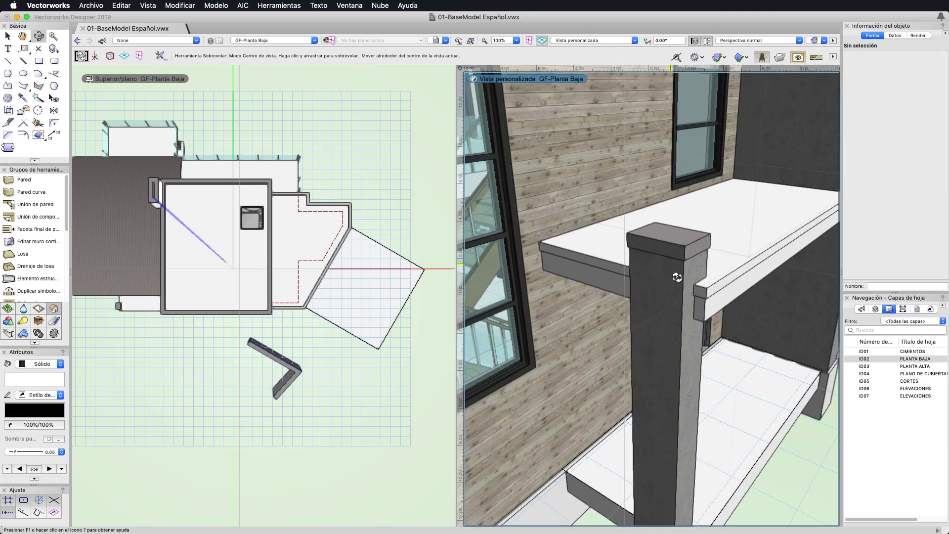
Orbit to face the glazed stair corner, peeking through walls with the X-ray lens
{"action": "key", "text": "b"}
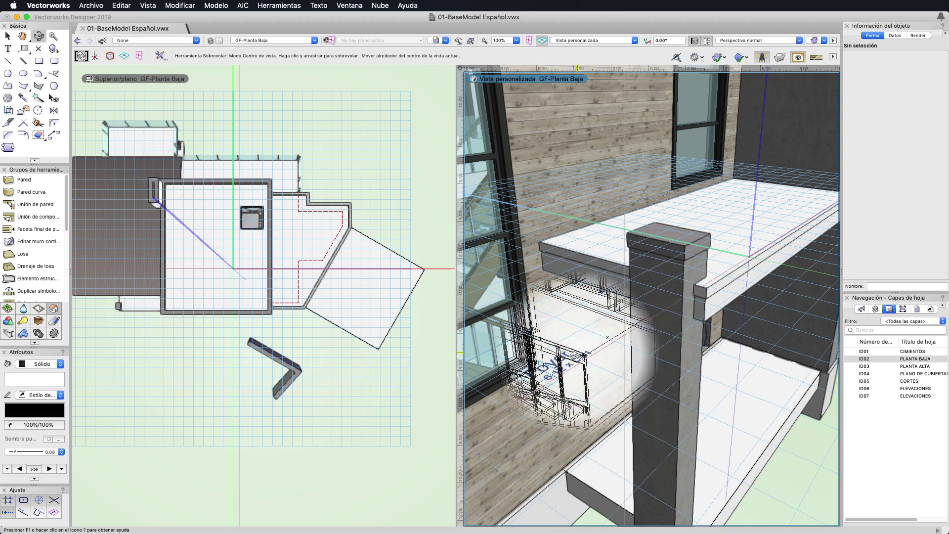
{"action": "mouse_move", "coordinate": [564, 359]}
{"action": "left_mouse_down"}
{"action": "mouse_move", "coordinate": [564, 340]}
{"action": "mouse_move", "coordinate": [601, 329]}
{"action": "mouse_move", "coordinate": [592, 321]}
{"action": "left_mouse_up"}
{"action": "key", "text": "x"}
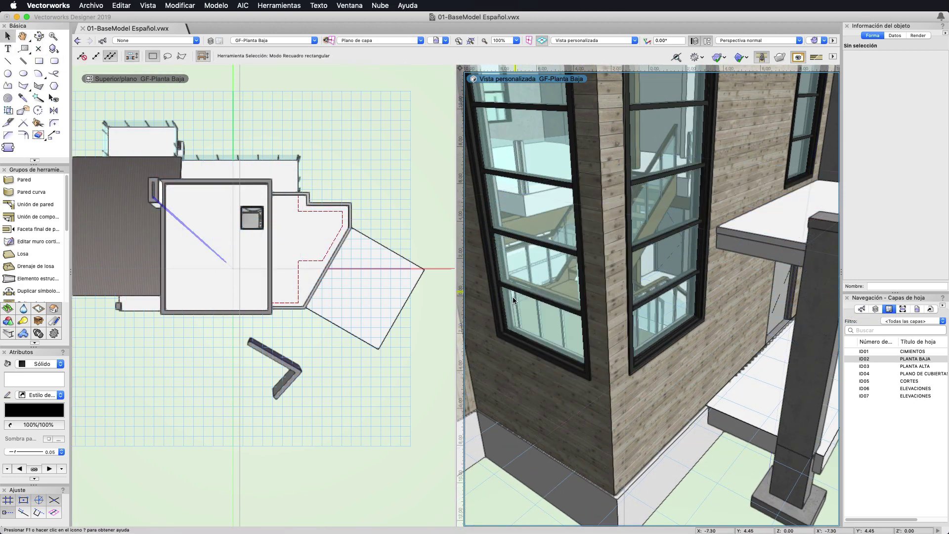
{"action": "key", "text": "b"}
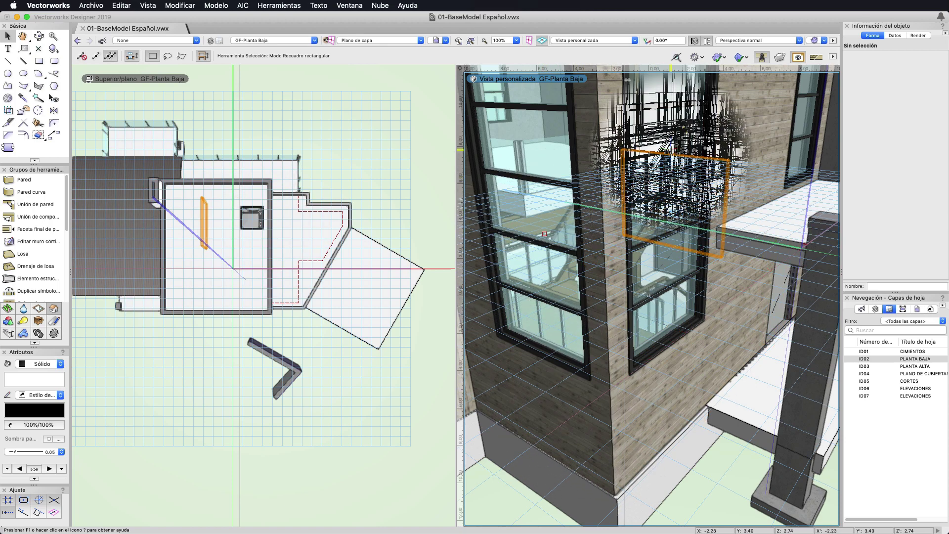
Select the stair inside the glazed corner in 3D and zoom out to the whole house
{"action": "left_click", "coordinate": [675, 143]}
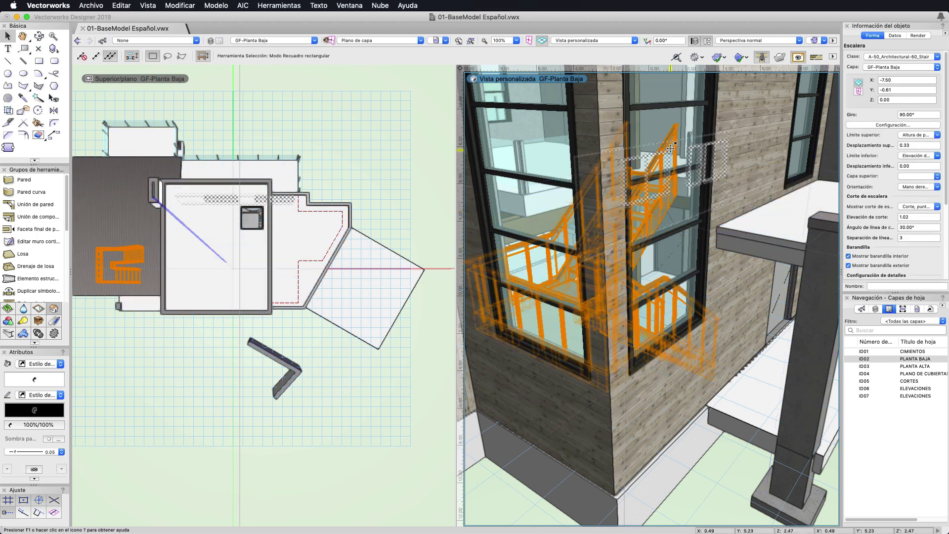
{"action": "scroll", "coordinate": [621, 298], "scroll_direction": "down", "scroll_amount": 5}
{"action": "scroll", "coordinate": [621, 299], "scroll_direction": "up", "scroll_amount": 3}
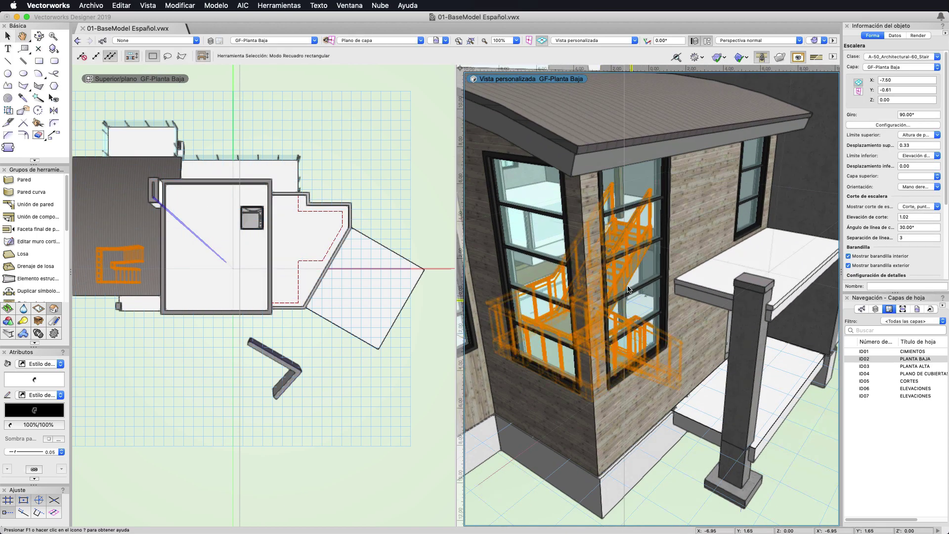
{"action": "scroll", "coordinate": [621, 298], "scroll_direction": "up", "scroll_amount": 2}
{"action": "scroll", "coordinate": [595, 280], "scroll_direction": "down", "scroll_amount": 3}
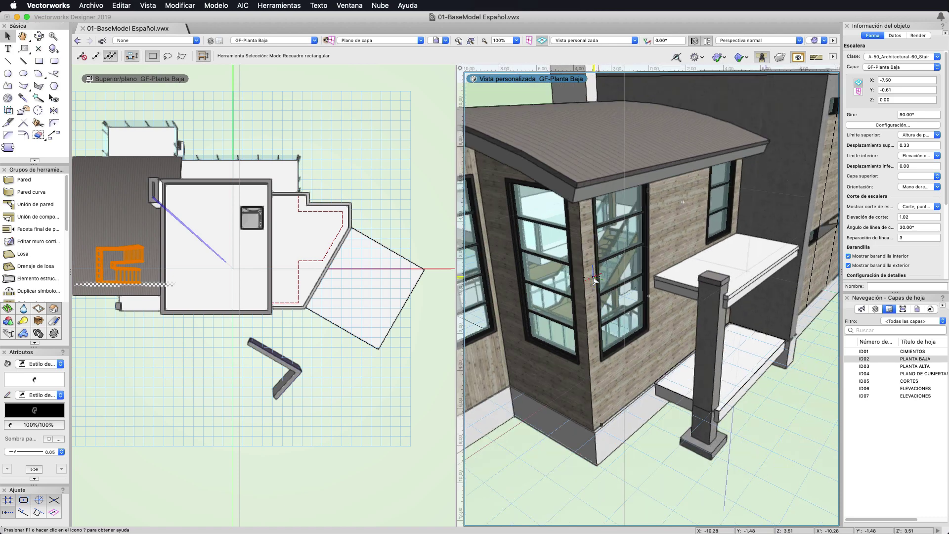
{"action": "scroll", "coordinate": [595, 280], "scroll_direction": "down", "scroll_amount": 3}
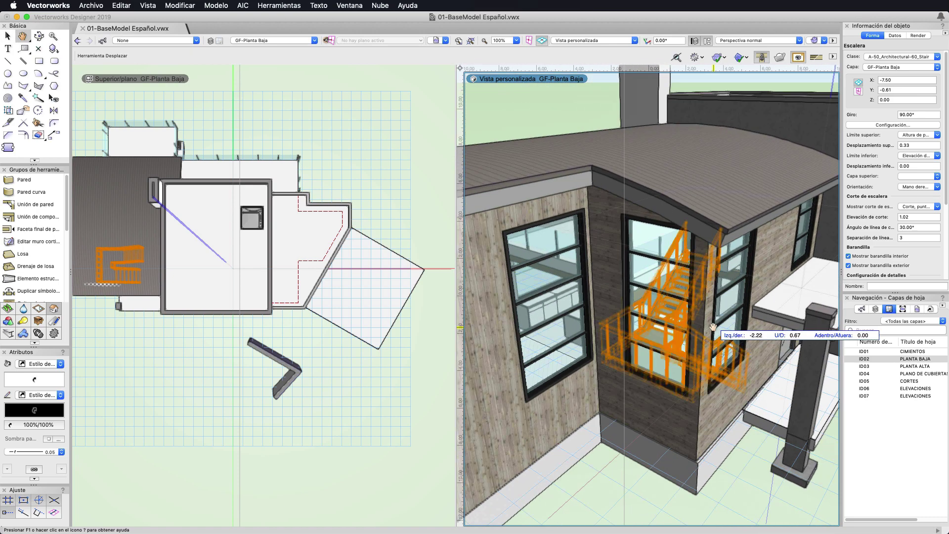
{"action": "scroll", "coordinate": [581, 311], "scroll_direction": "down", "scroll_amount": 3}
{"action": "scroll", "coordinate": [567, 341], "scroll_direction": "down", "scroll_amount": 3}
Zoom and pan the floor plan pane to the stair area
{"action": "left_click", "coordinate": [313, 359]}
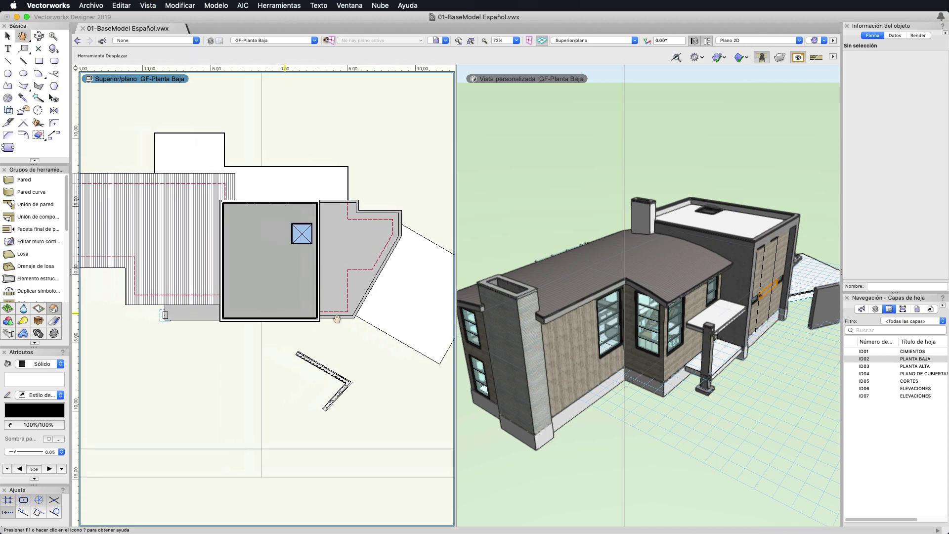
{"action": "middle_click_drag", "start_coordinate": [312, 362], "coordinate": [443, 397]}
{"action": "left_click", "coordinate": [541, 357]}
{"action": "left_click", "coordinate": [206, 333]}
{"action": "scroll", "coordinate": [263, 345], "scroll_direction": "up", "scroll_amount": 2}
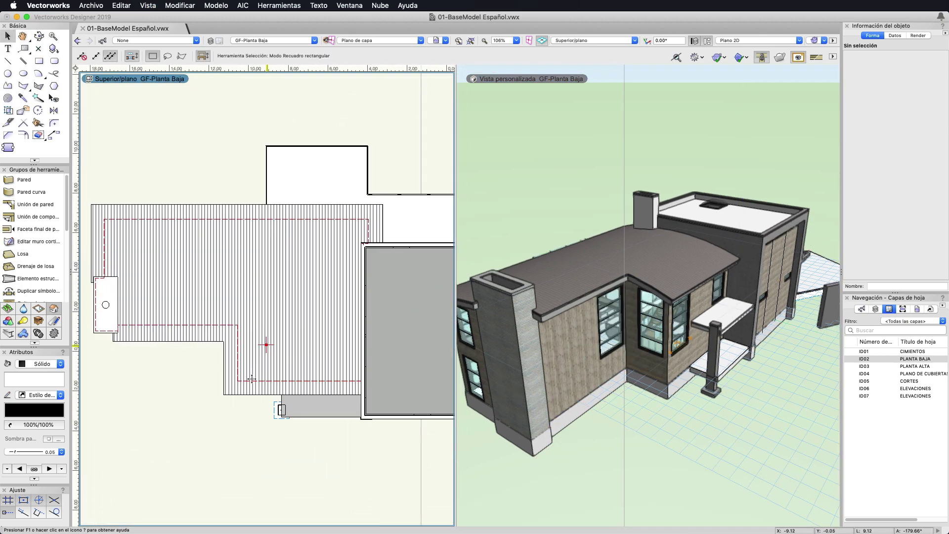
{"action": "scroll", "coordinate": [266, 369], "scroll_direction": "up", "scroll_amount": 2}
{"action": "scroll", "coordinate": [261, 327], "scroll_direction": "up", "scroll_amount": 2}
{"action": "scroll", "coordinate": [262, 327], "scroll_direction": "down", "scroll_amount": 4}
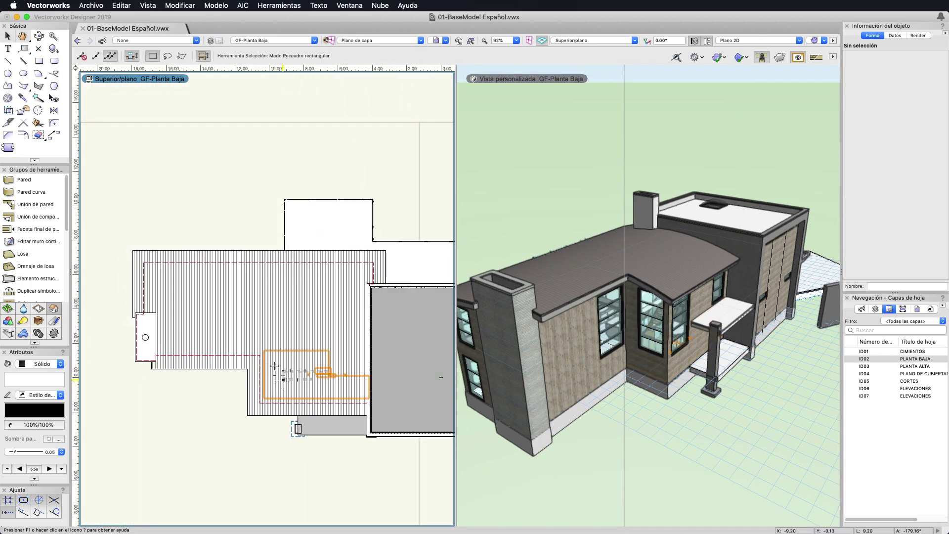
{"action": "scroll", "coordinate": [251, 338], "scroll_direction": "up", "scroll_amount": 2}
{"action": "middle_click_drag", "start_coordinate": [251, 338], "coordinate": [153, 301]}
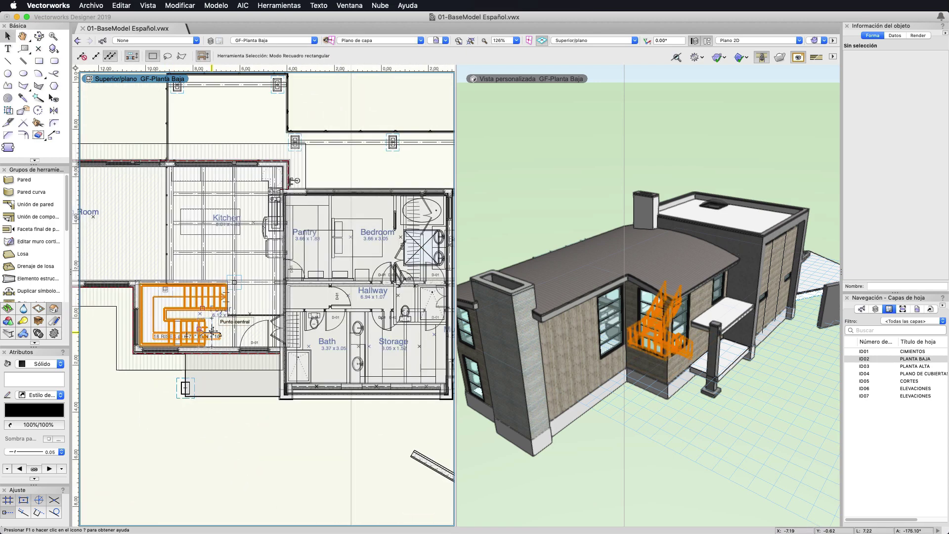
{"action": "scroll", "coordinate": [164, 317], "scroll_direction": "up", "scroll_amount": 4}
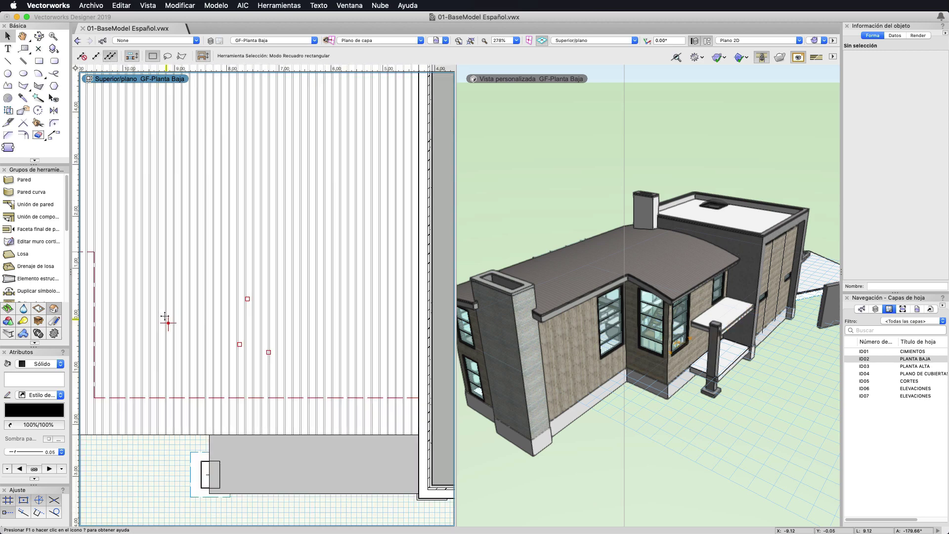
{"action": "scroll", "coordinate": [287, 310], "scroll_direction": "down", "scroll_amount": 2}
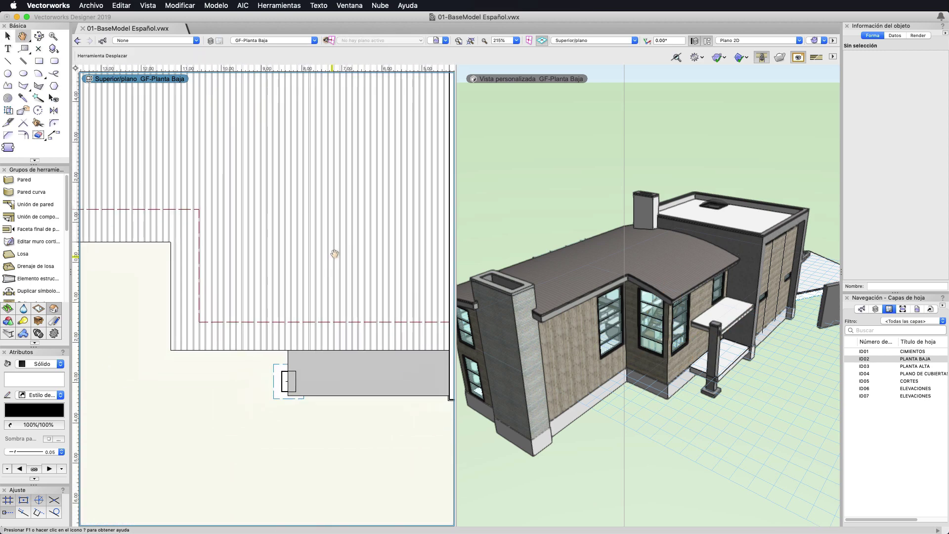
Select the stair in the floor plan, showing its Escalera properties, and zoom out
{"action": "left_click", "coordinate": [282, 279]}
{"action": "scroll", "coordinate": [286, 277], "scroll_direction": "down", "scroll_amount": 2}
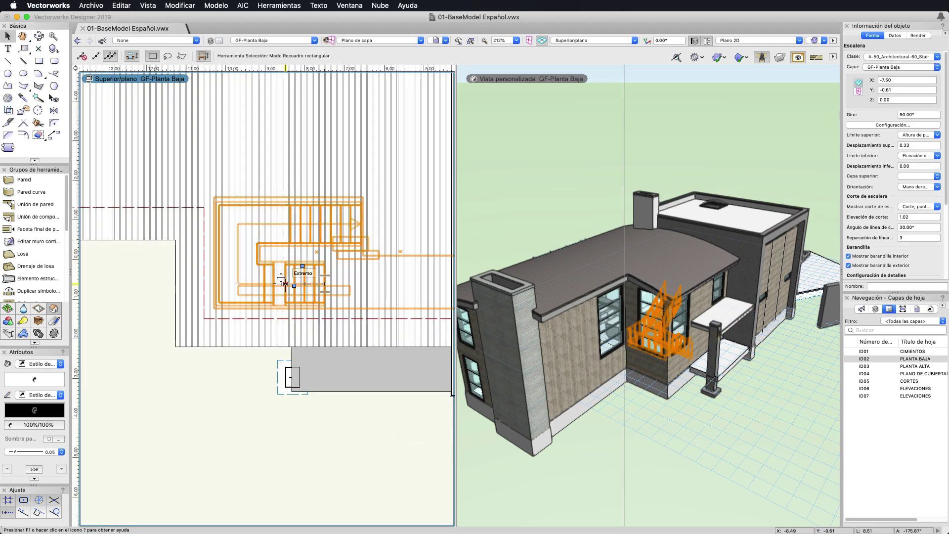
{"action": "scroll", "coordinate": [287, 277], "scroll_direction": "down", "scroll_amount": 3}
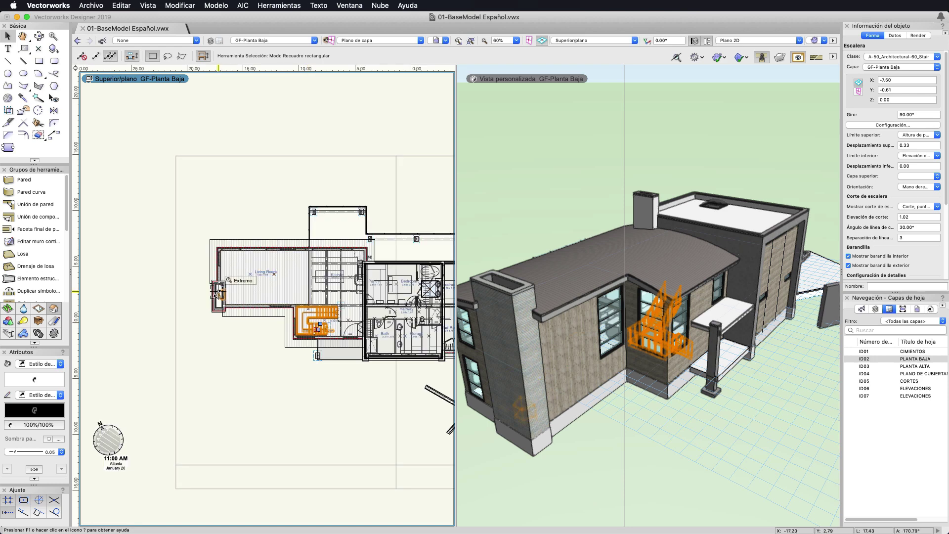
{"action": "scroll", "coordinate": [316, 355], "scroll_direction": "down", "scroll_amount": 2}
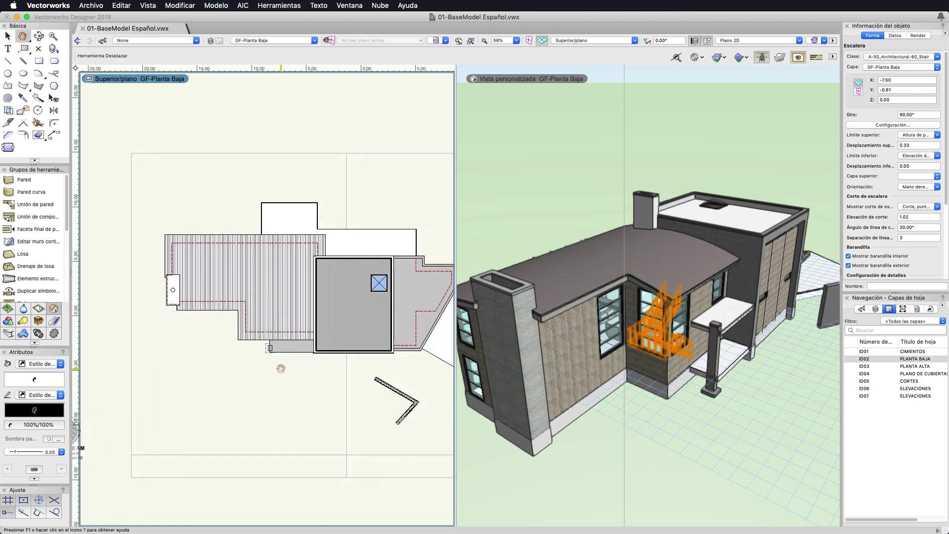
{"action": "scroll", "coordinate": [262, 366], "scroll_direction": "down", "scroll_amount": 1}
{"action": "left_click", "coordinate": [535, 188]}
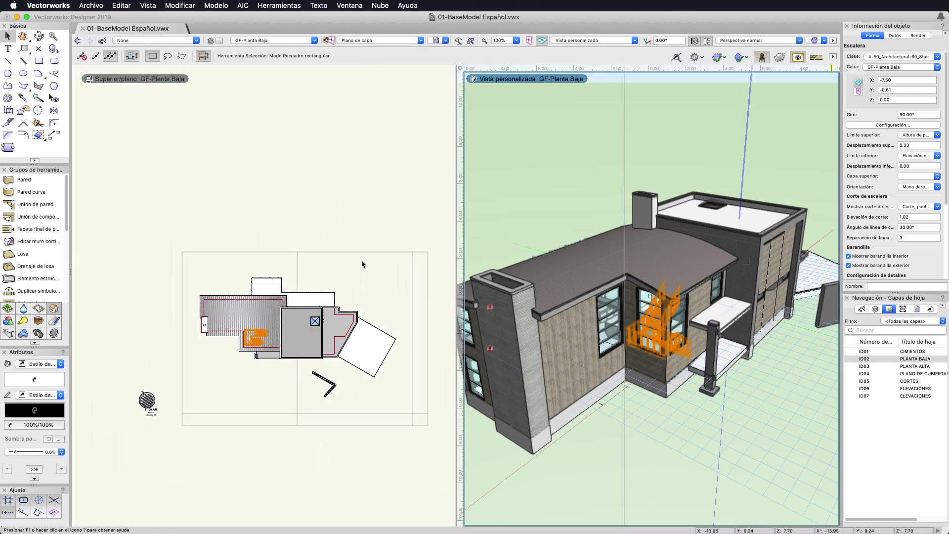
Deselect the stair and select wall 02 beside the glazed corner, showing its 3.08 height
{"action": "middle_click_drag", "start_coordinate": [535, 189], "coordinate": [557, 168], "text": "shift"}
{"action": "left_click", "coordinate": [653, 438]}
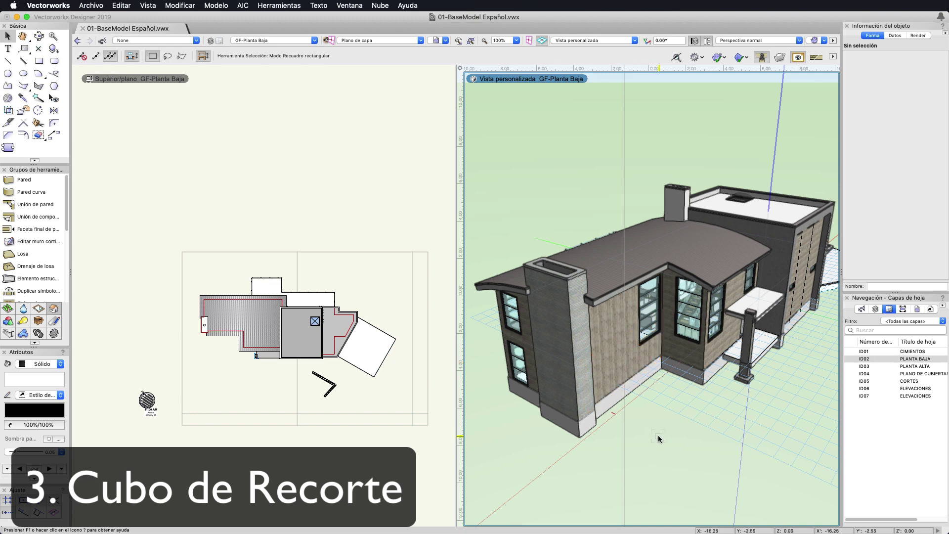
{"action": "left_click", "coordinate": [618, 373]}
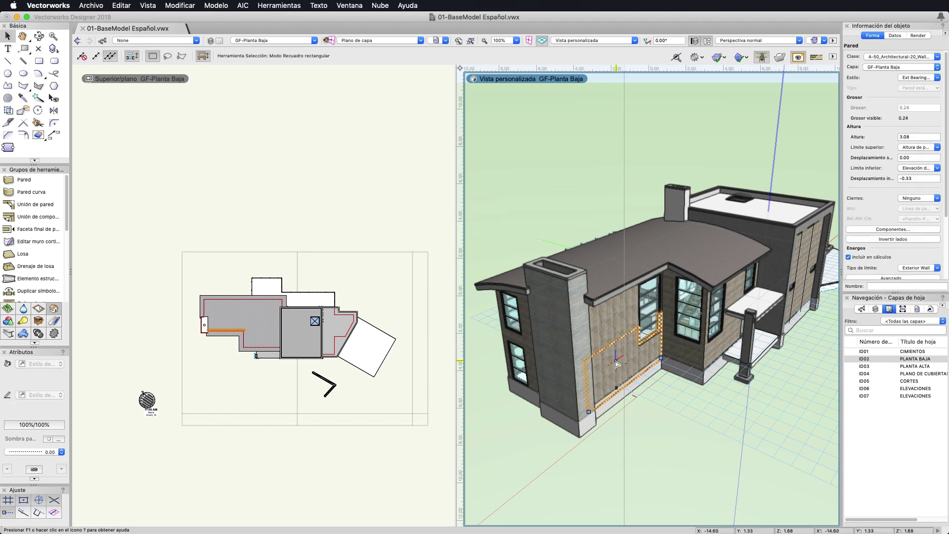
{"action": "left_click", "coordinate": [695, 354]}
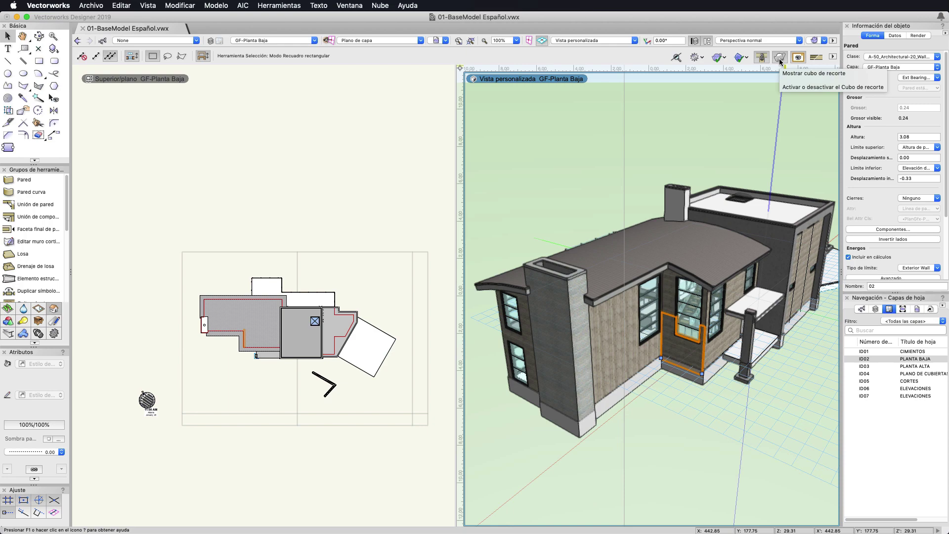
Isolate the selected wall in a clip cube and move one face to reveal the stairs
{"action": "left_click", "coordinate": [781, 59]}
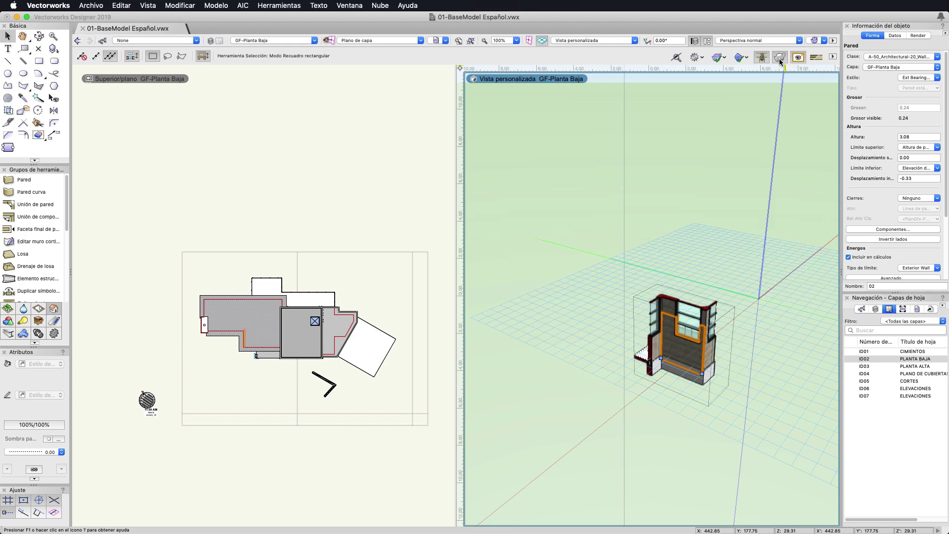
{"action": "key", "text": "shift+c"}
{"action": "left_click_drag", "start_coordinate": [717, 307], "coordinate": [609, 331]}
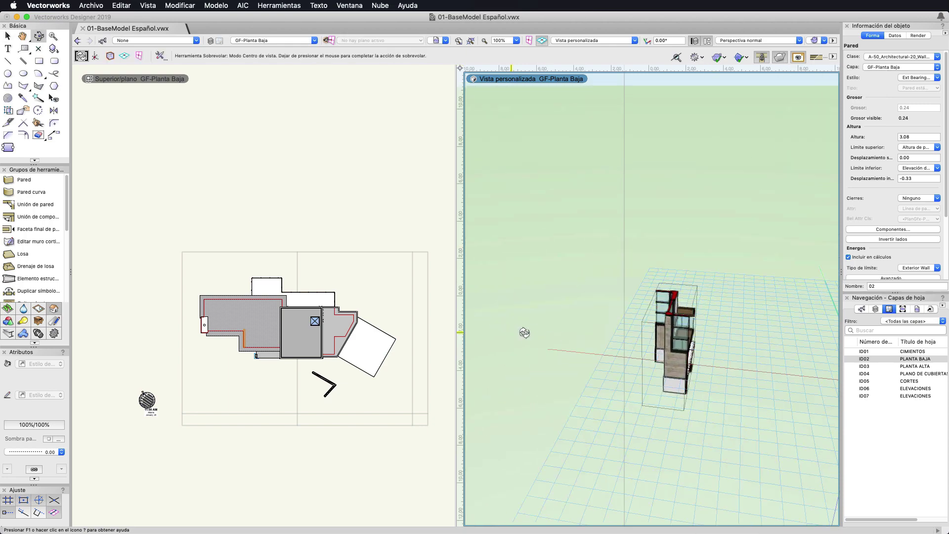
{"action": "scroll", "coordinate": [608, 332], "scroll_direction": "up", "scroll_amount": 5}
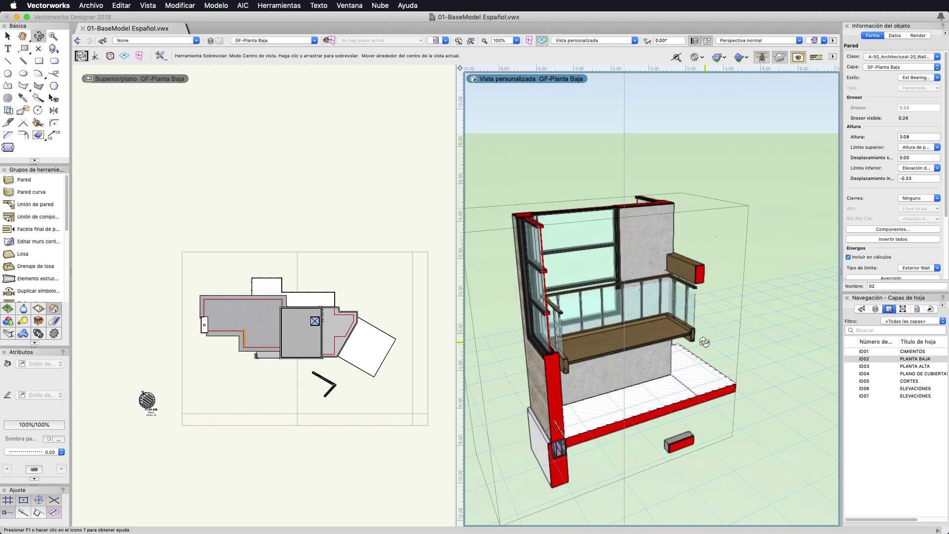
{"action": "key", "text": "x"}
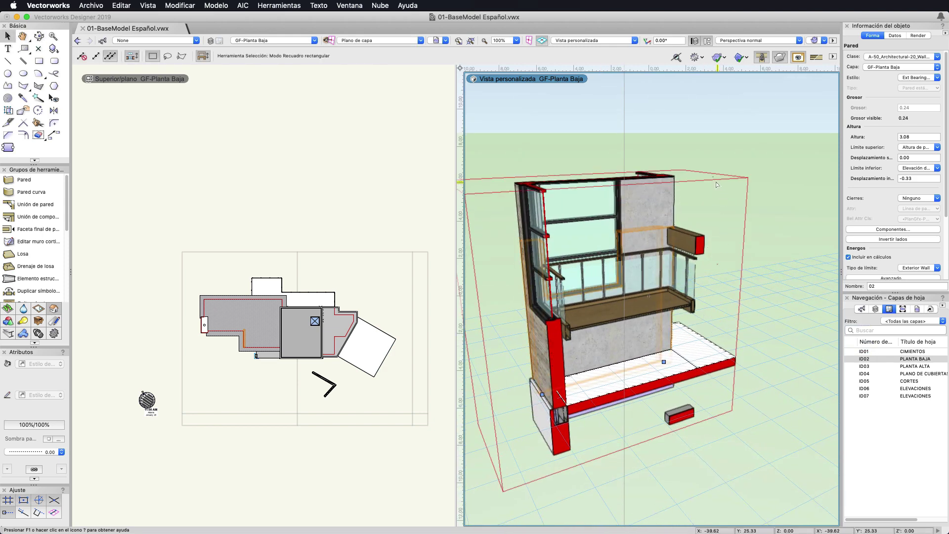
{"action": "left_click", "coordinate": [716, 204]}
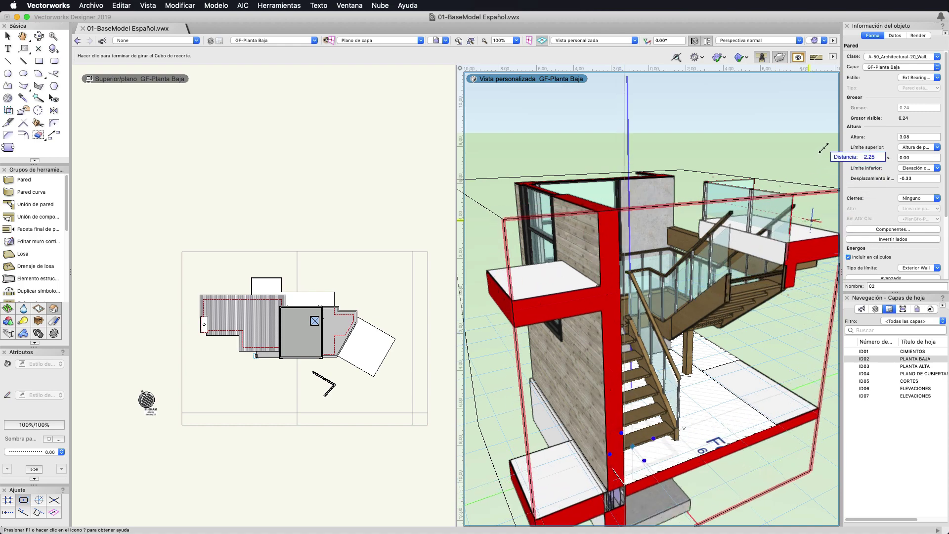
{"action": "left_click", "coordinate": [813, 168]}
Rotate the clip cube, then pull its right face inward and fix it
{"action": "scroll", "coordinate": [749, 295], "scroll_direction": "down", "scroll_amount": 4}
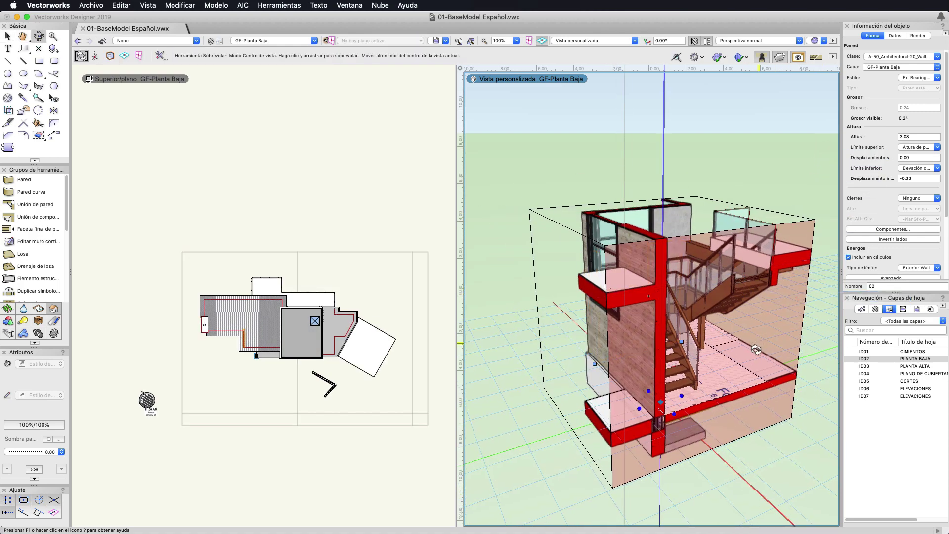
{"action": "mouse_move", "coordinate": [748, 296]}
{"action": "middle_mouse_down", "text": "shift"}
{"action": "mouse_move", "coordinate": [517, 363]}
{"action": "mouse_move", "coordinate": [655, 320]}
{"action": "middle_mouse_up", "text": "shift"}
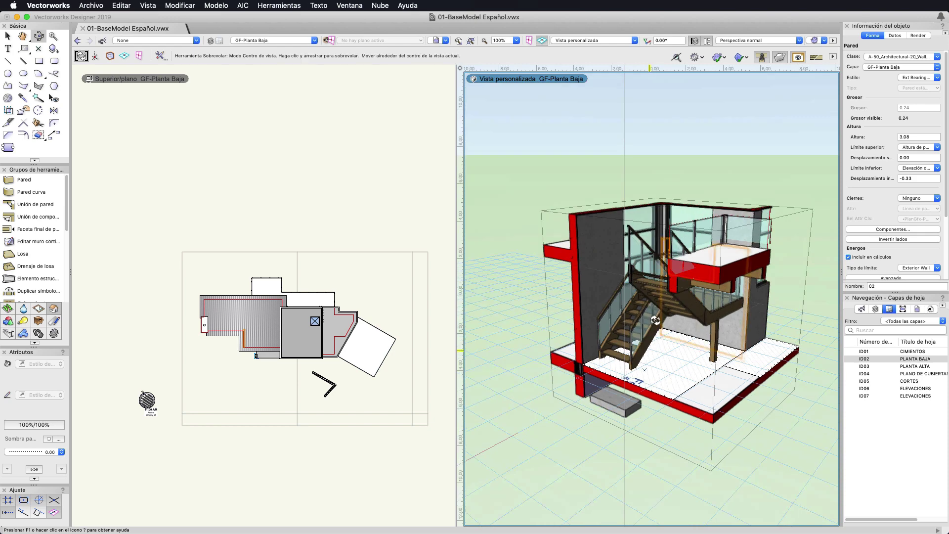
{"action": "left_click", "coordinate": [612, 247]}
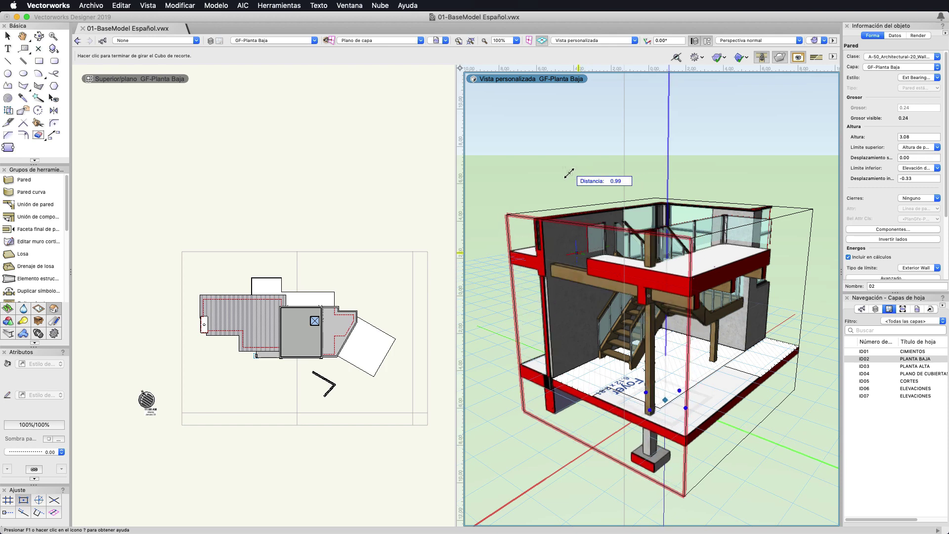
{"action": "left_click", "coordinate": [626, 190]}
{"action": "left_click", "coordinate": [774, 207]}
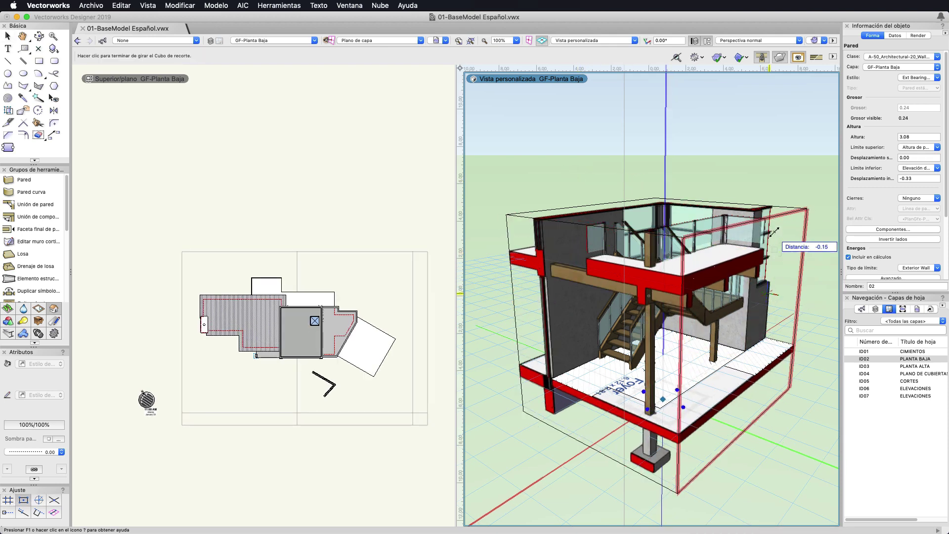
{"action": "left_click", "coordinate": [754, 201]}
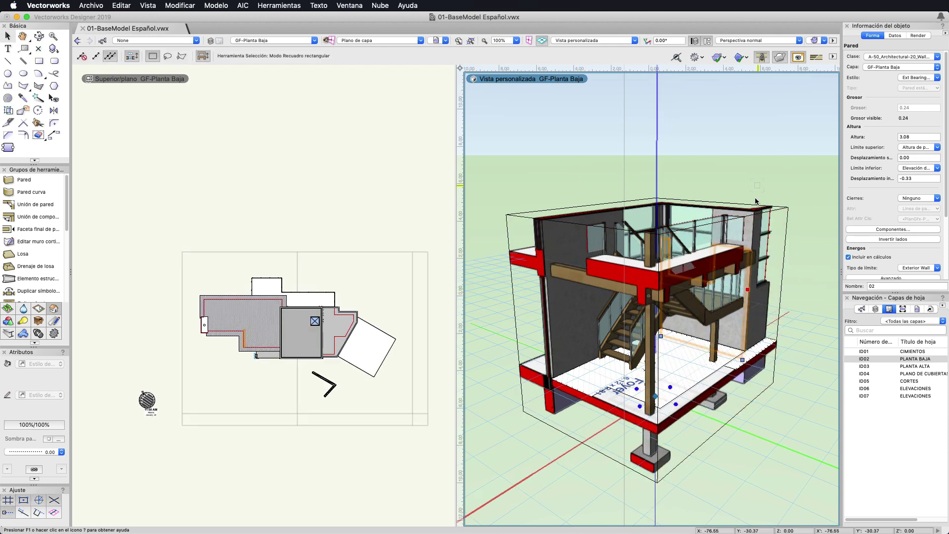
Fly the view closer to the front of the stairs, then activate the plan pane's options
{"action": "middle_click_drag", "start_coordinate": [754, 202], "coordinate": [644, 307], "text": "shift"}
{"action": "mouse_move", "coordinate": [644, 307]}
{"action": "left_mouse_down"}
{"action": "mouse_move", "coordinate": [736, 329]}
{"action": "mouse_move", "coordinate": [702, 363]}
{"action": "left_mouse_up"}
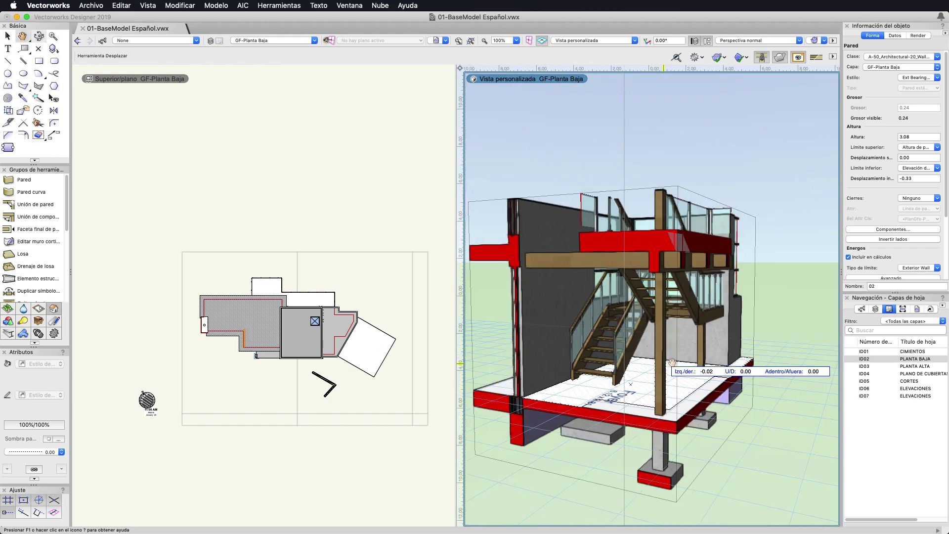
{"action": "key", "text": "x"}
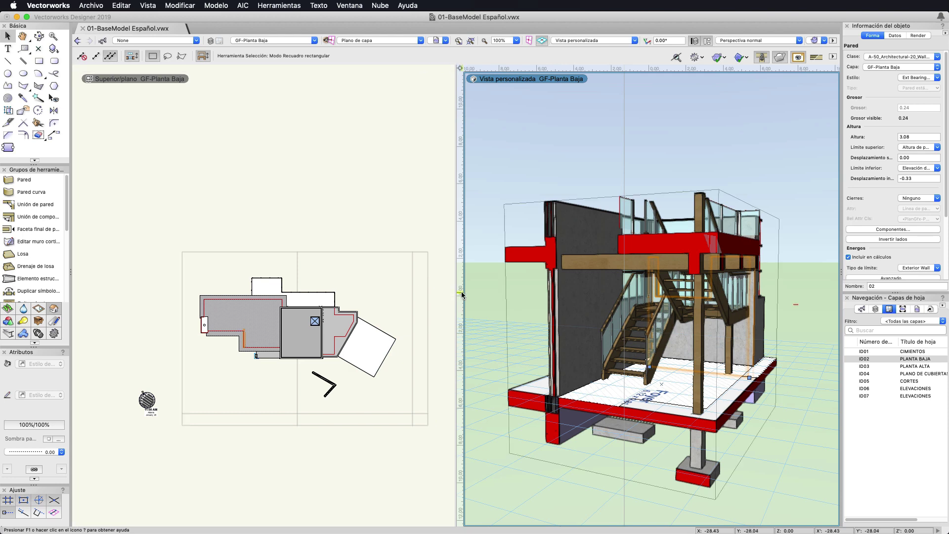
{"action": "left_click", "coordinate": [442, 277]}
{"action": "left_click", "coordinate": [150, 79]}
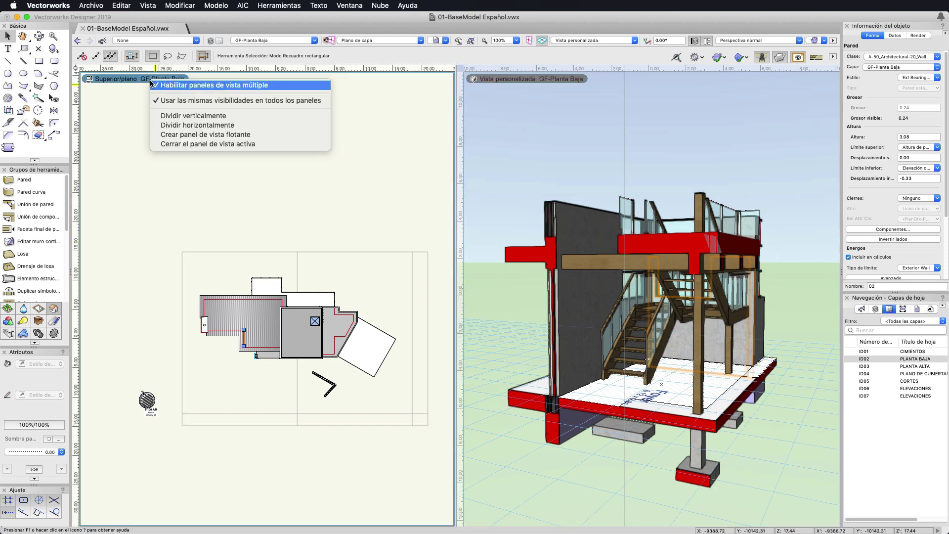
Close the plan pane so the 3D view fills the window, orbit, and toggle the camera view
{"action": "left_click", "coordinate": [155, 144]}
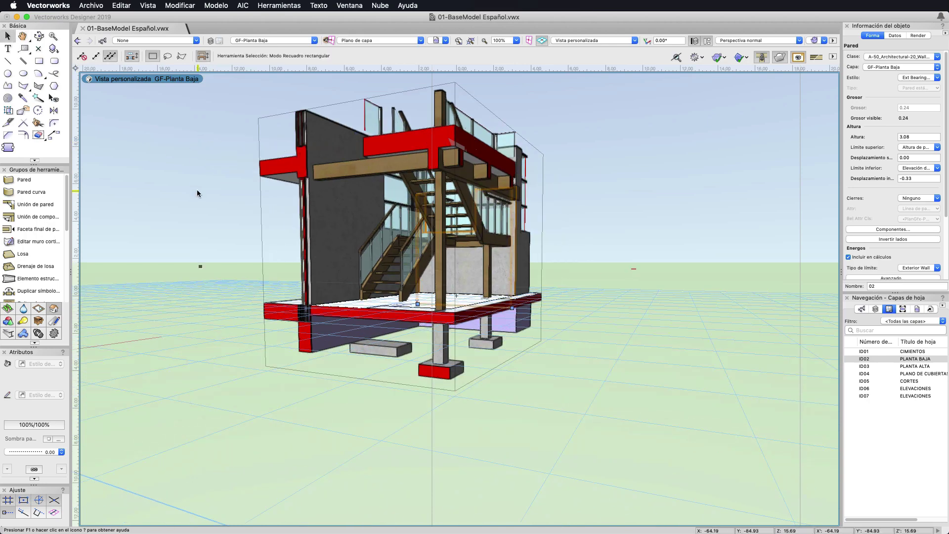
{"action": "middle_click_drag", "start_coordinate": [197, 193], "coordinate": [293, 162]}
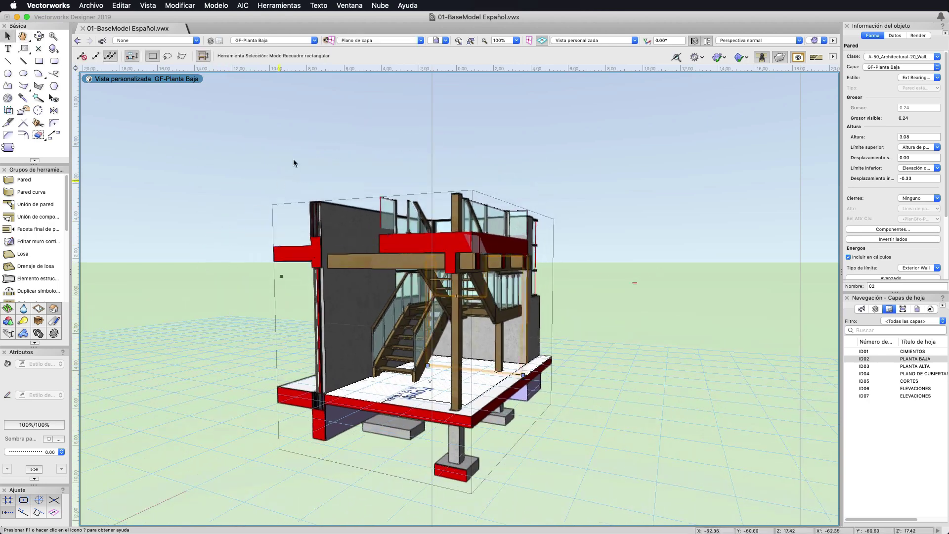
{"action": "left_click", "coordinate": [780, 61]}
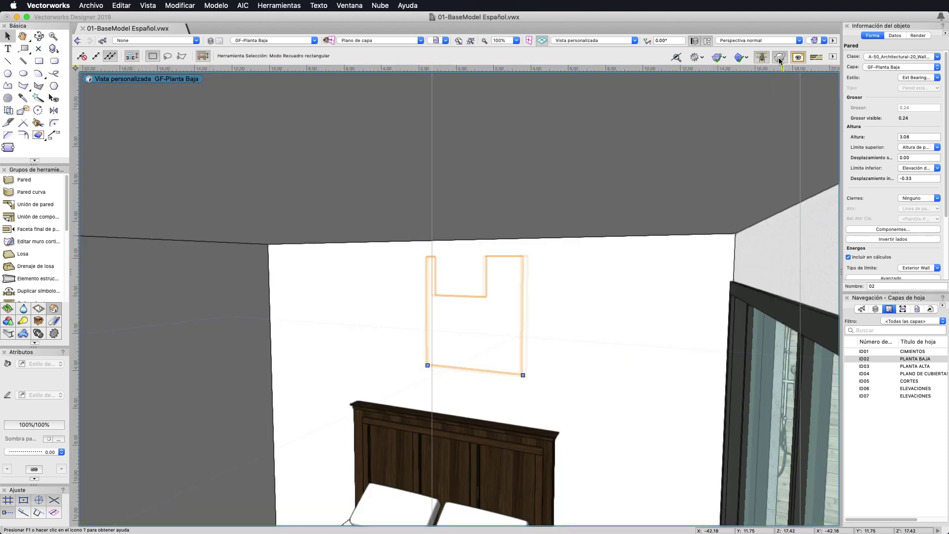
{"action": "left_click", "coordinate": [780, 60]}
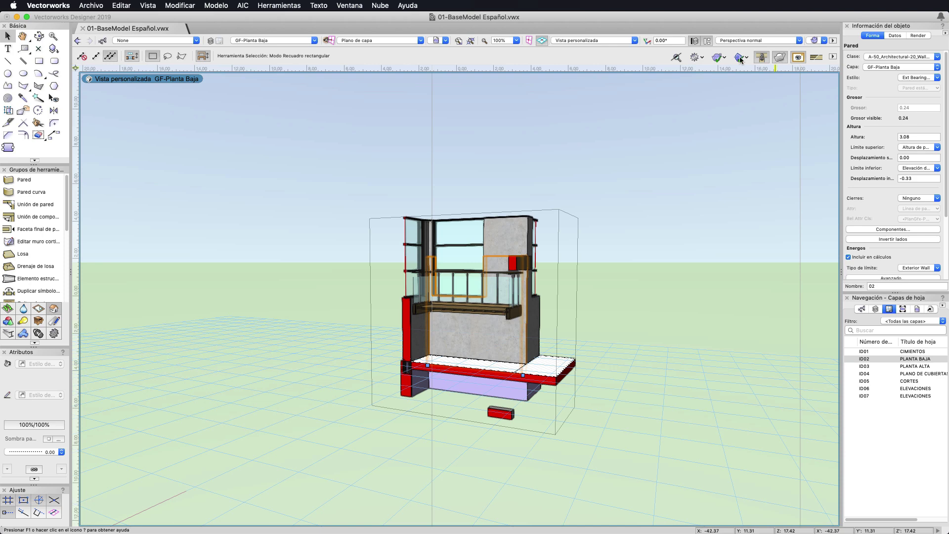
Turn Vista > Cubo de recorte off and back on
{"action": "left_click", "coordinate": [144, 4]}
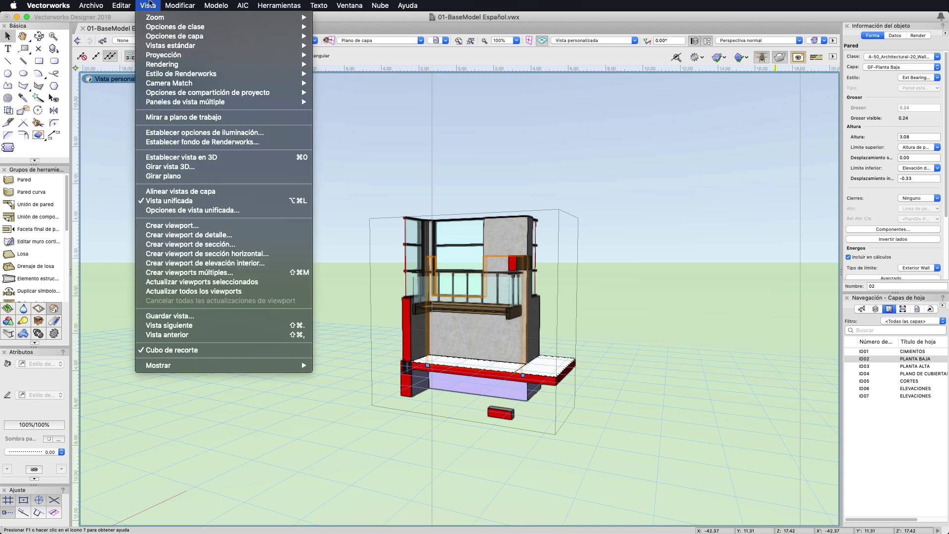
{"action": "left_click", "coordinate": [245, 353]}
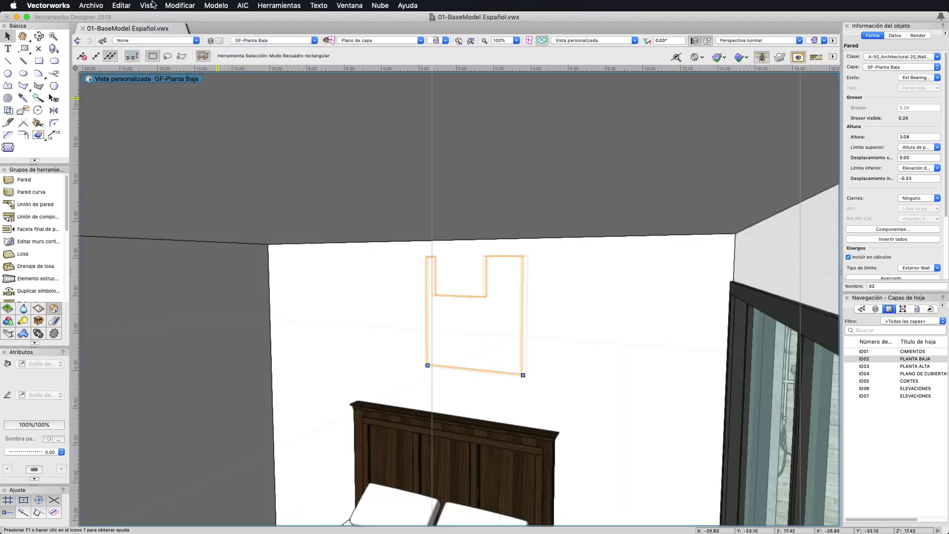
{"action": "left_click", "coordinate": [152, 4]}
{"action": "left_click", "coordinate": [233, 352]}
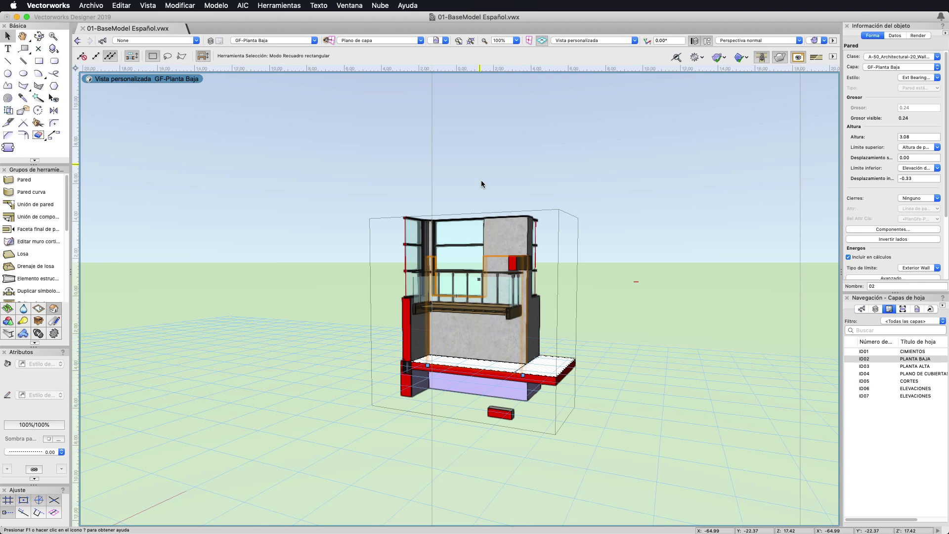
Select the clip cube and rotate it to expose the full staircase and column footing
{"action": "left_click", "coordinate": [543, 437]}
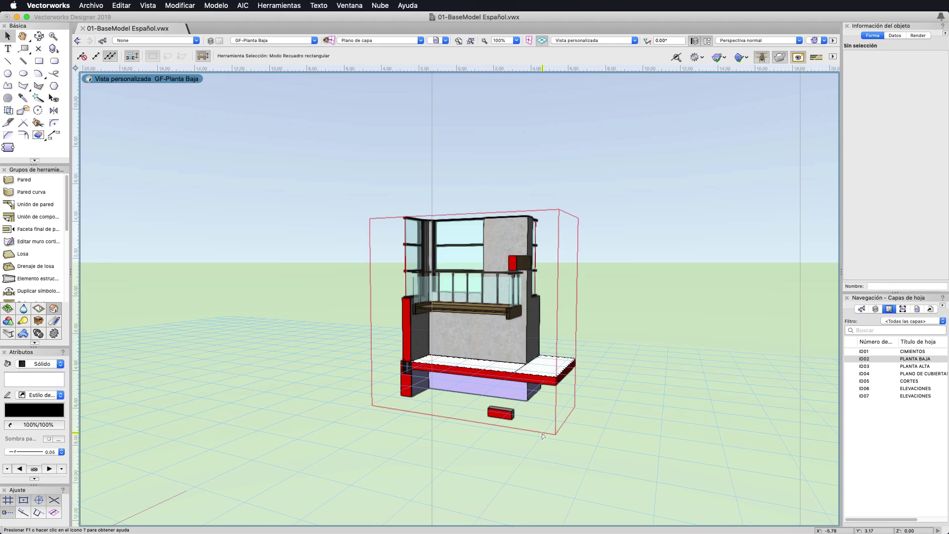
{"action": "left_click", "coordinate": [543, 417]}
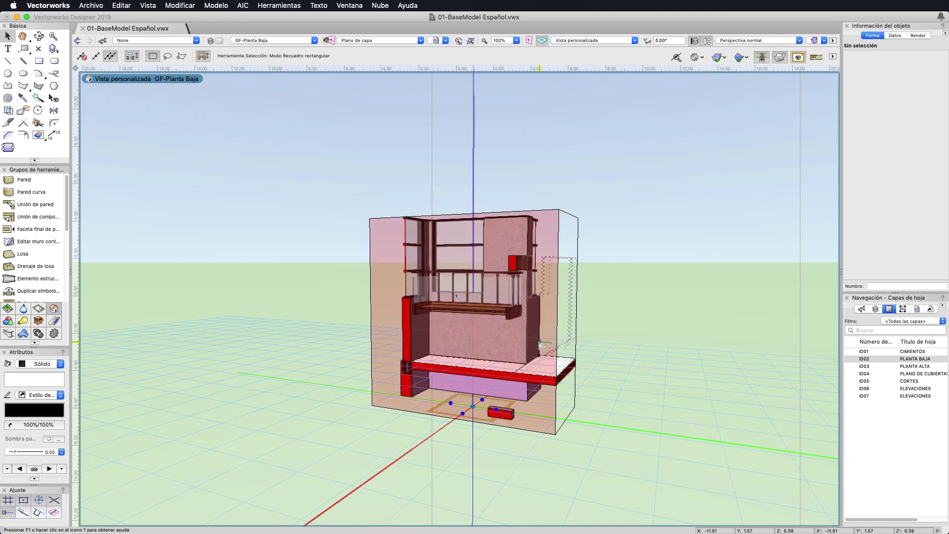
{"action": "left_click", "coordinate": [558, 346]}
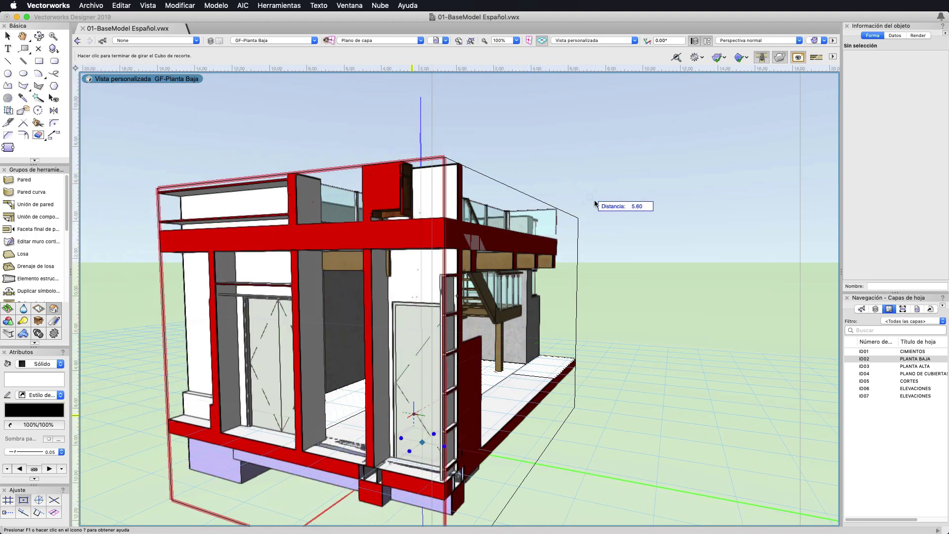
{"action": "left_click", "coordinate": [628, 225]}
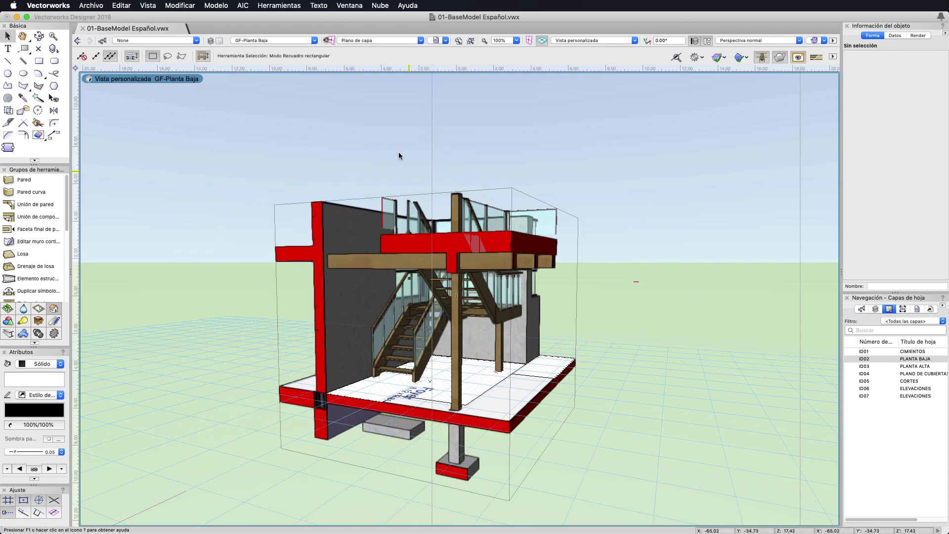
{"action": "left_click", "coordinate": [145, 4]}
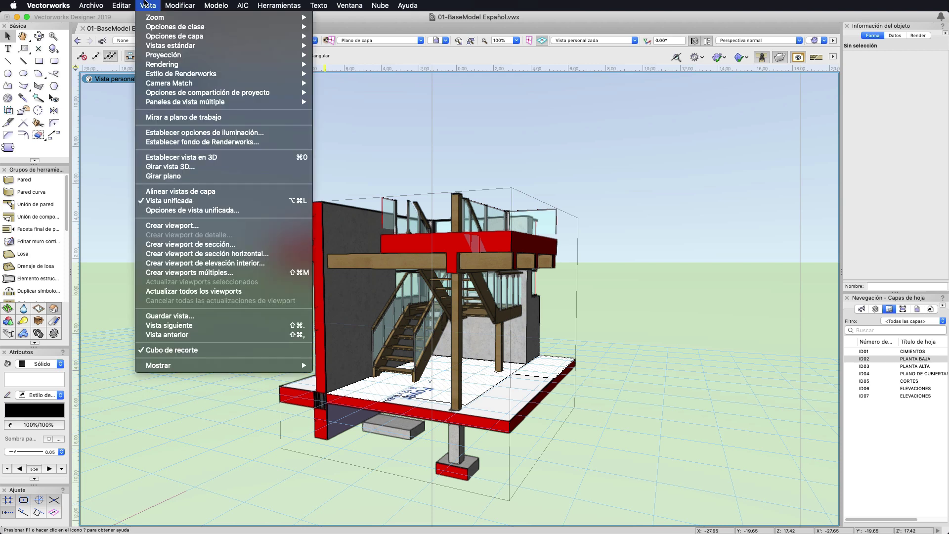
Create a viewport of the clipped perspective on sheet layer ID05 [CORTES]
{"action": "left_click", "coordinate": [149, 226]}
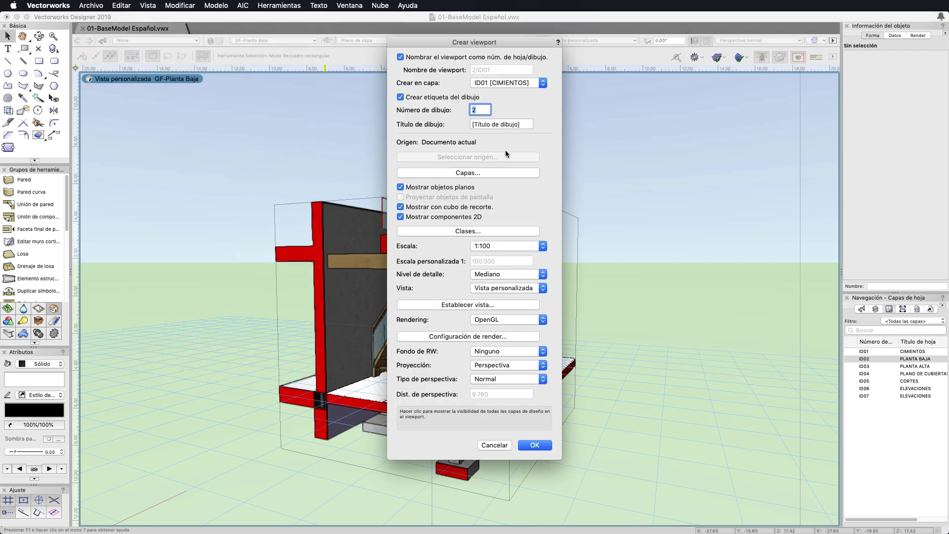
{"action": "left_click", "coordinate": [531, 83]}
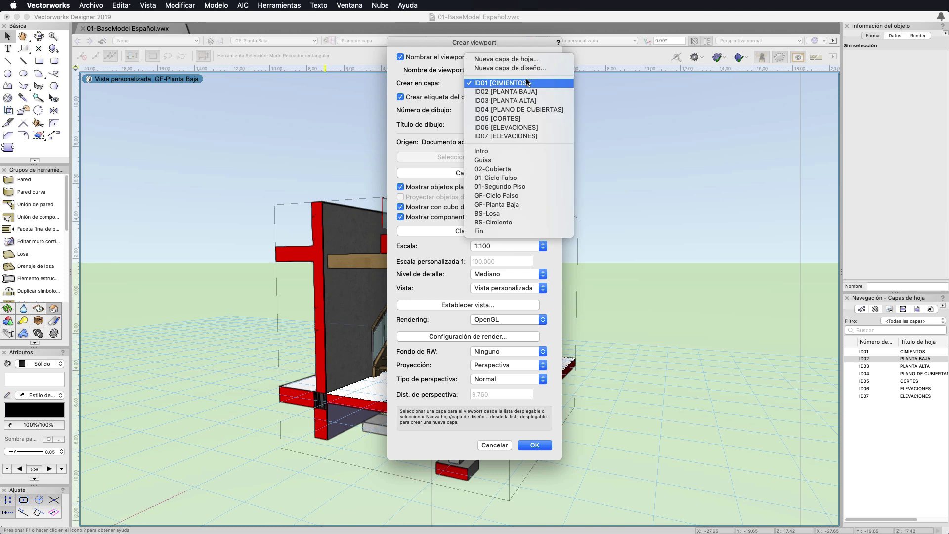
{"action": "left_click", "coordinate": [512, 120]}
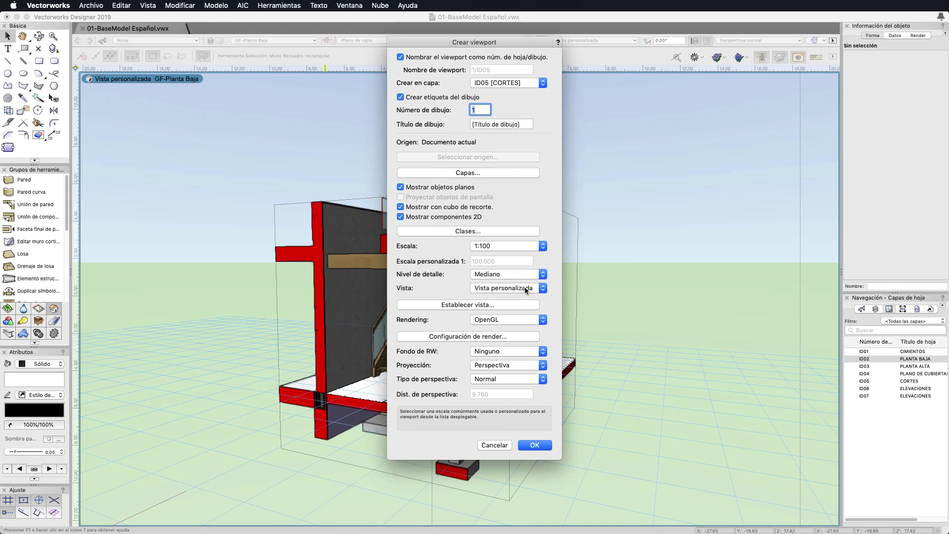
{"action": "left_click", "coordinate": [535, 446]}
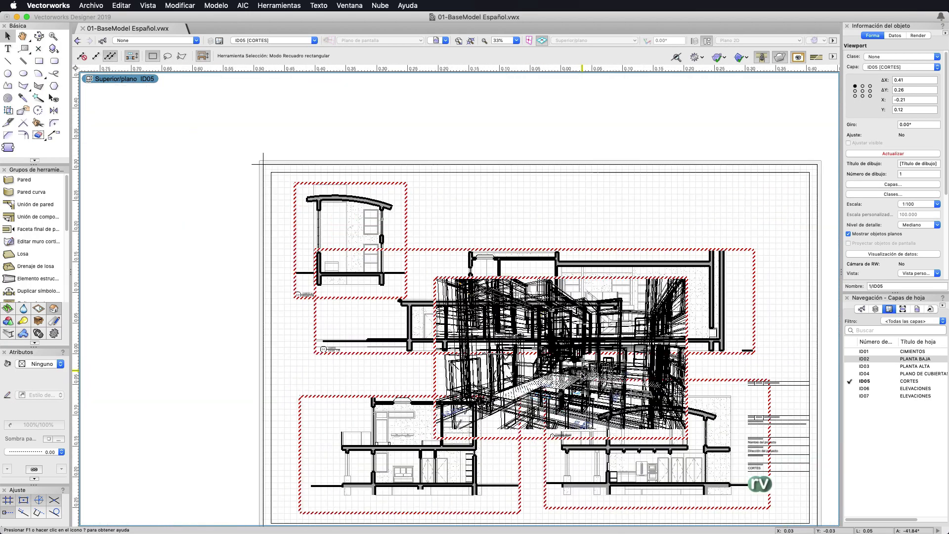
Move the new perspective viewport to the top right of the CORTES sheet
{"action": "left_click", "coordinate": [503, 220]}
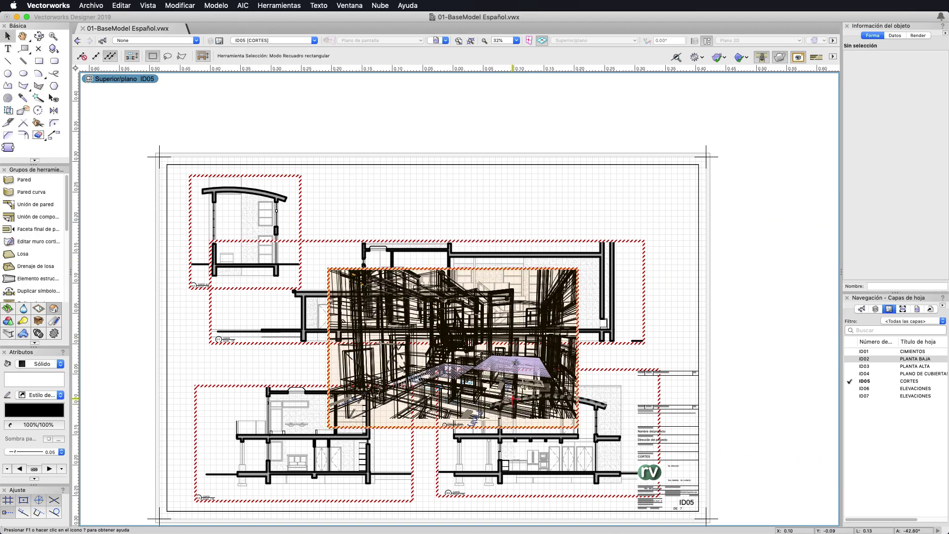
{"action": "left_click_drag", "start_coordinate": [513, 399], "coordinate": [610, 218]}
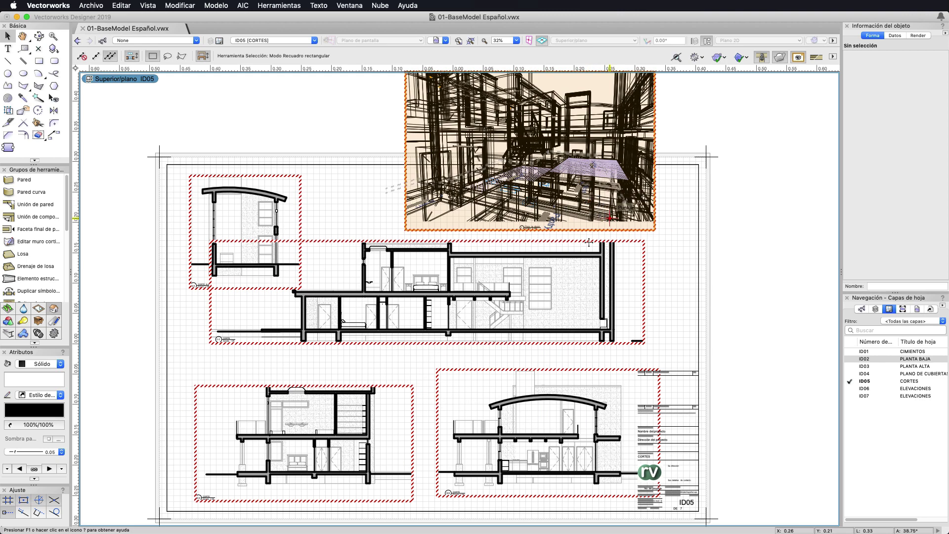
{"action": "scroll", "coordinate": [590, 242], "scroll_direction": "up", "scroll_amount": 5}
{"action": "scroll", "coordinate": [589, 243], "scroll_direction": "right", "scroll_amount": 3}
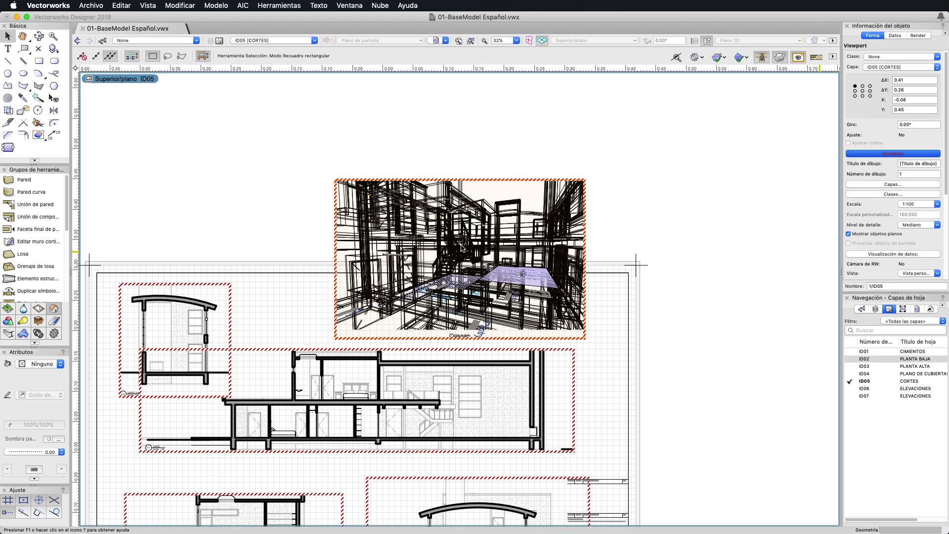
{"action": "scroll", "coordinate": [409, 334], "scroll_direction": "up", "scroll_amount": 3}
{"action": "scroll", "coordinate": [413, 329], "scroll_direction": "up", "scroll_amount": 2}
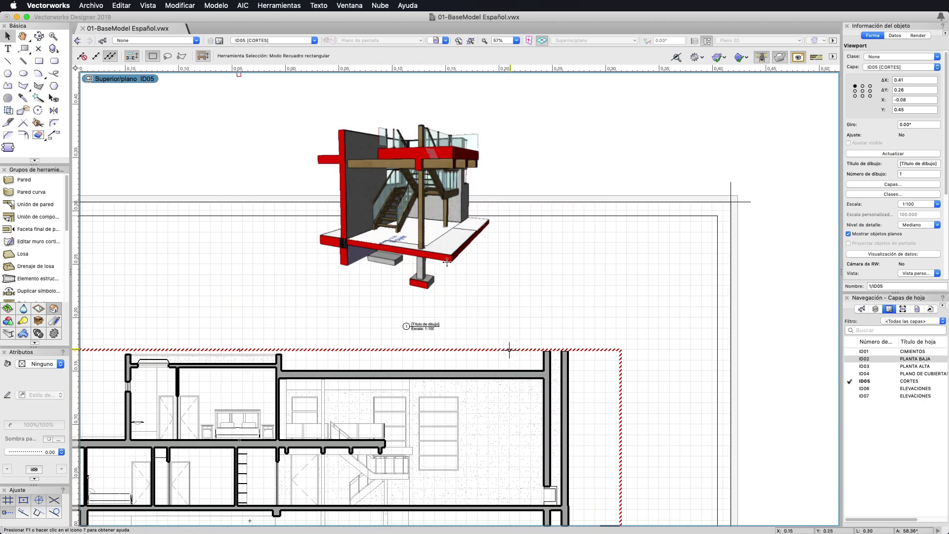
{"action": "left_click_drag", "start_coordinate": [547, 271], "coordinate": [602, 355]}
Bring the whole sheet into view and make GF-Planta Baja the active design layer
{"action": "scroll", "coordinate": [547, 272], "scroll_direction": "down", "scroll_amount": 5}
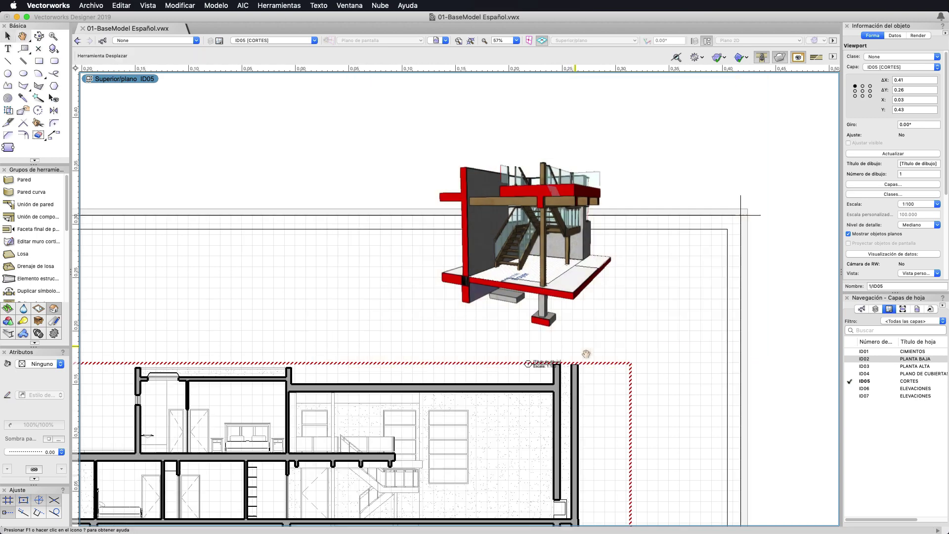
{"action": "middle_click_drag", "start_coordinate": [601, 354], "coordinate": [612, 210]}
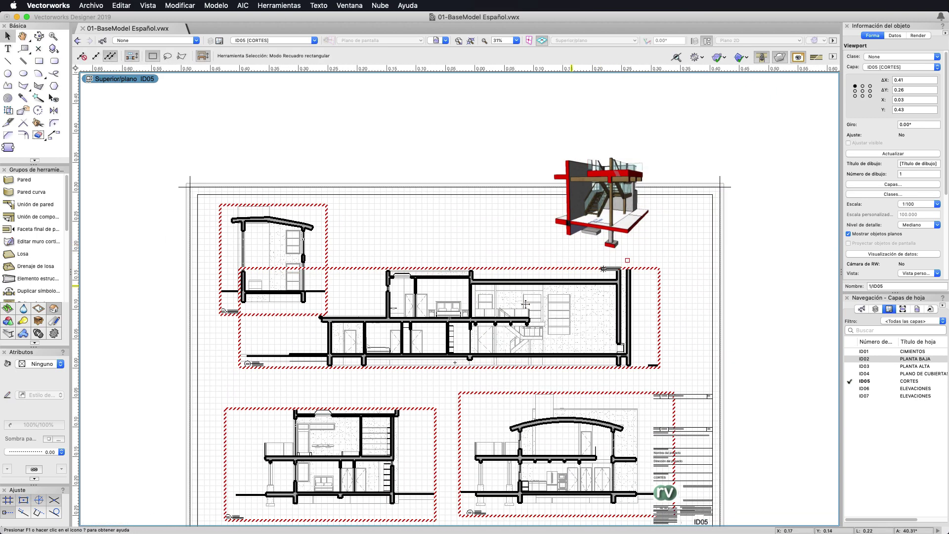
{"action": "scroll", "coordinate": [612, 210], "scroll_direction": "up", "scroll_amount": 2}
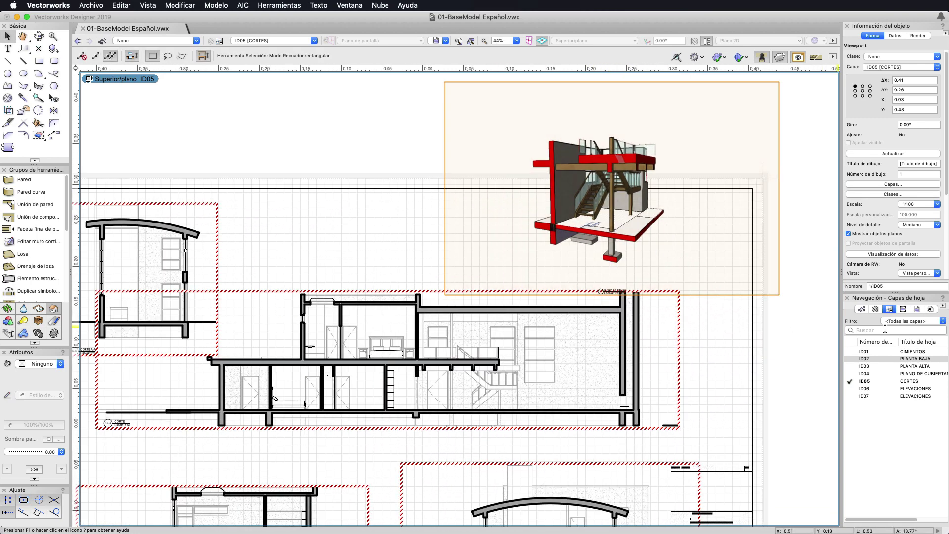
{"action": "left_click", "coordinate": [875, 311]}
{"action": "left_click", "coordinate": [881, 405]}
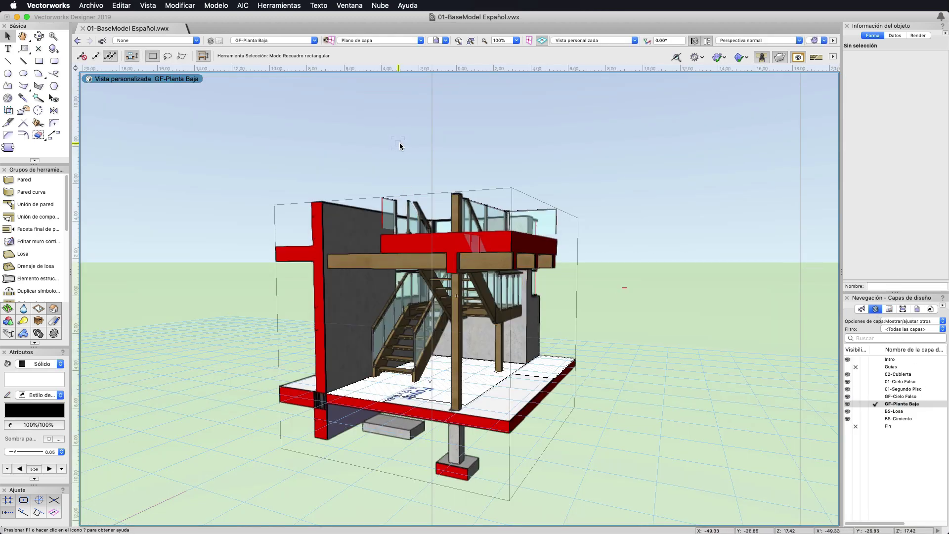
Rotate the clip cube, then start Crear viewport de sección from the ground-floor wall
{"action": "left_click", "coordinate": [538, 215]}
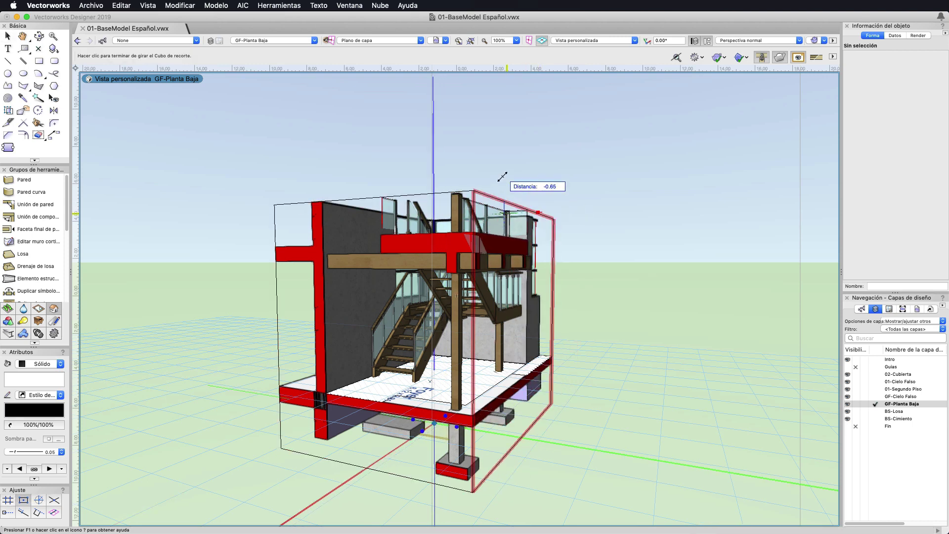
{"action": "left_click", "coordinate": [453, 120]}
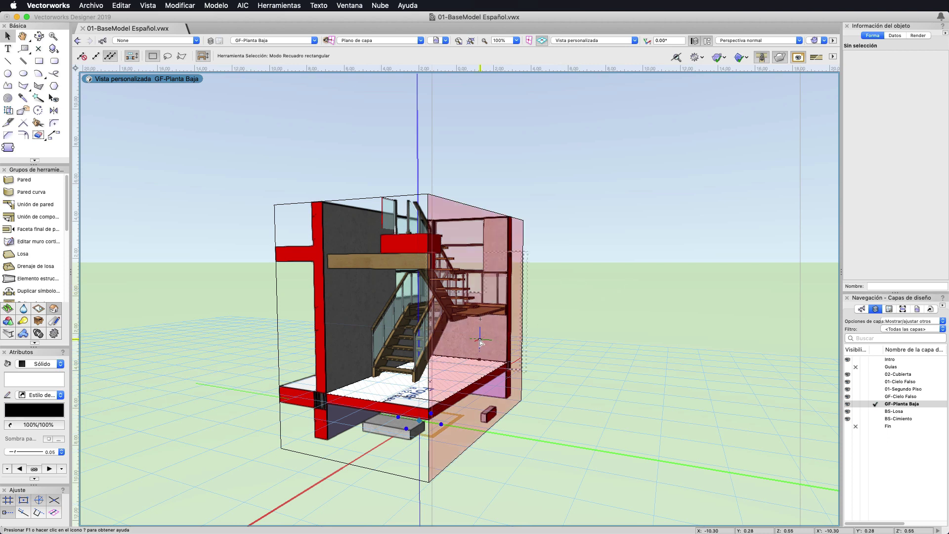
{"action": "right_click", "coordinate": [480, 341]}
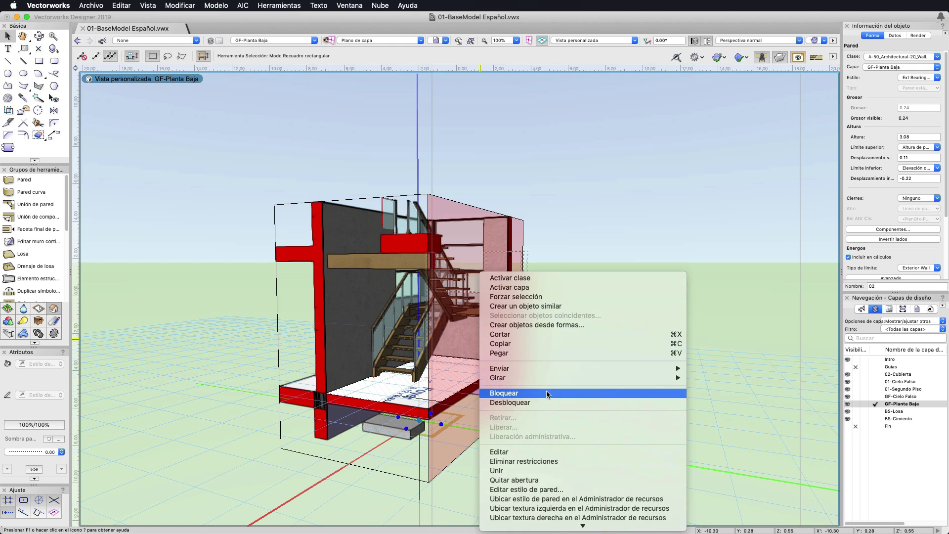
{"action": "scroll", "coordinate": [547, 394], "scroll_direction": "down", "scroll_amount": 1}
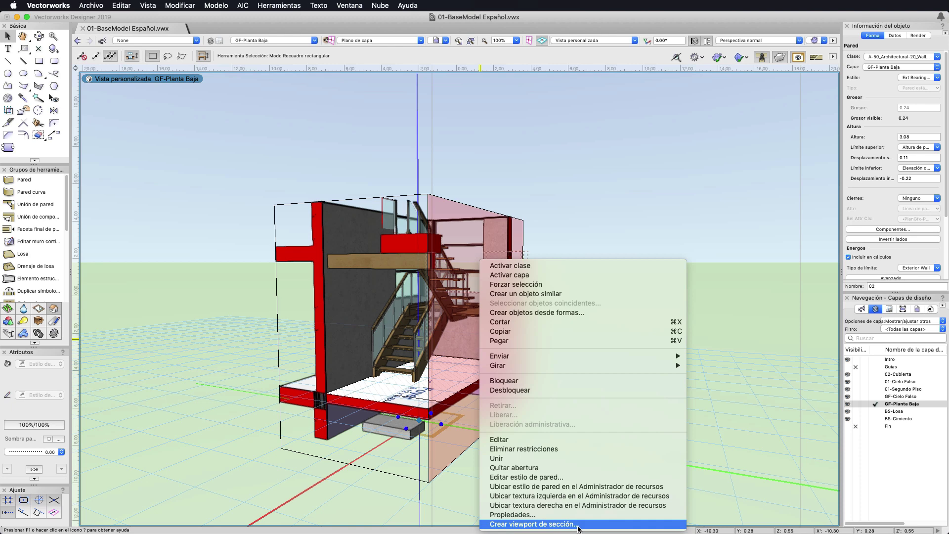
{"action": "left_click", "coordinate": [579, 525]}
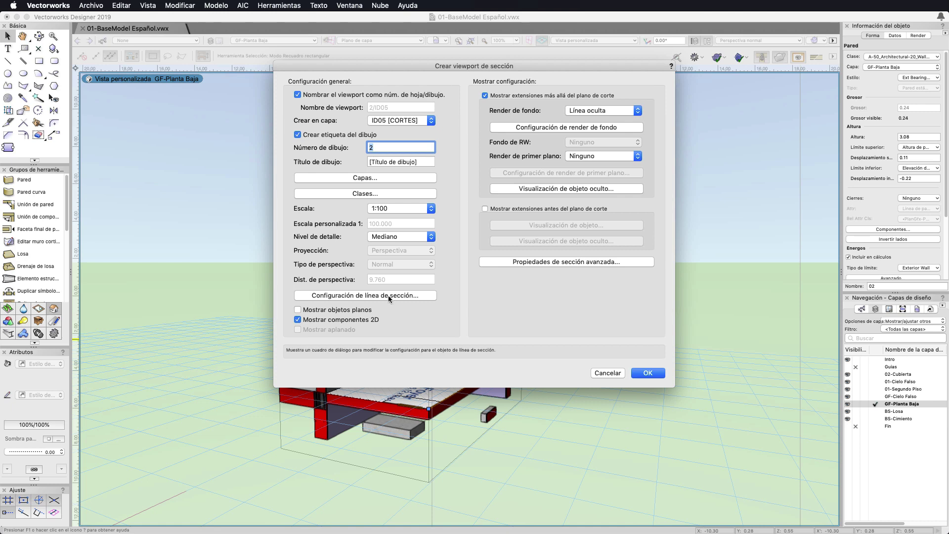
Keep ID05 [CORTES] as the section's layer and open the advanced section Atributos settings
{"action": "left_click", "coordinate": [400, 122]}
{"action": "left_click", "coordinate": [401, 123]}
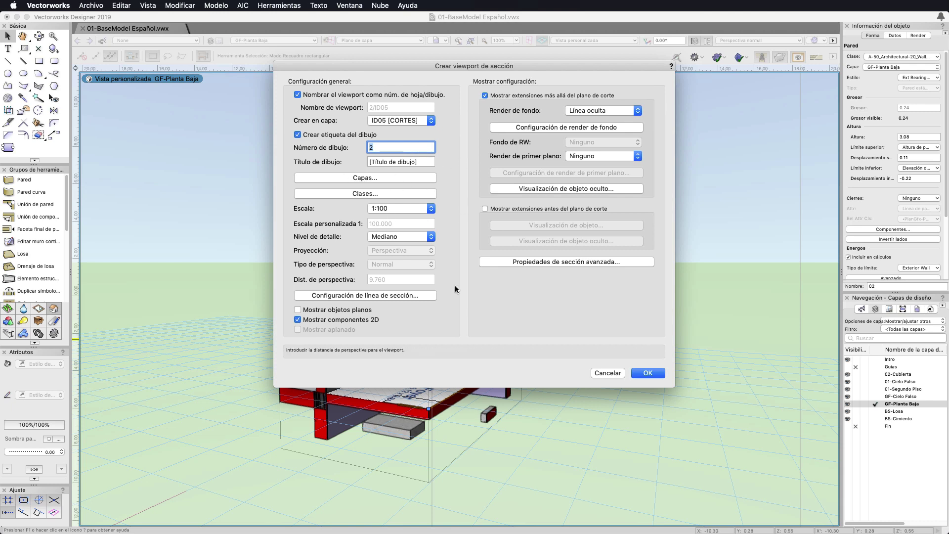
{"action": "left_click", "coordinate": [515, 262]}
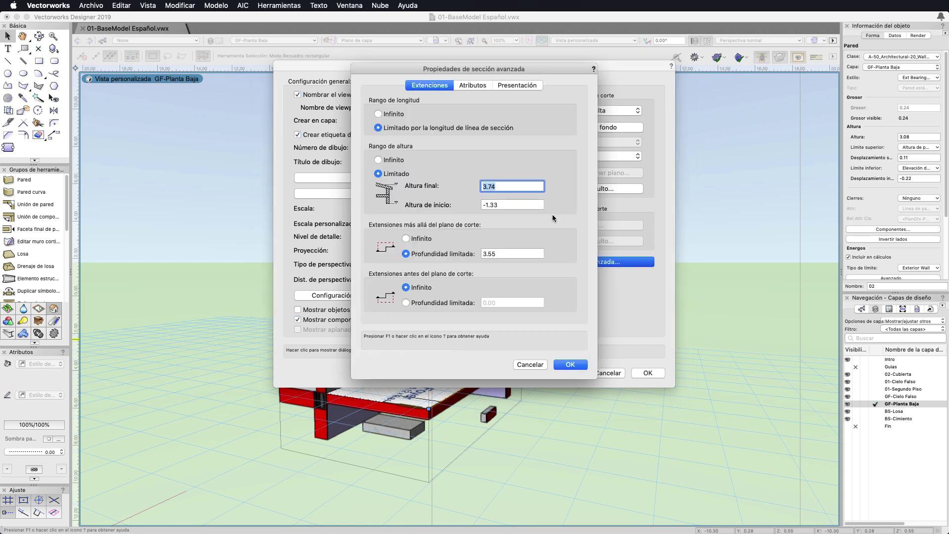
{"action": "left_click", "coordinate": [471, 86]}
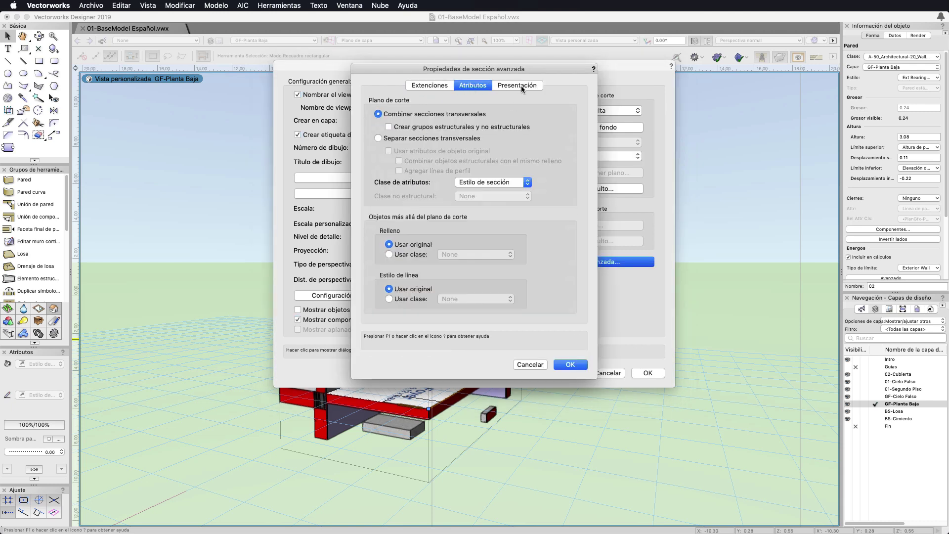
{"action": "left_click", "coordinate": [517, 85]}
{"action": "left_click", "coordinate": [475, 86]}
Set beyond-cut lines to class 60_SectionStyle Light and create the section viewport
{"action": "left_click", "coordinate": [389, 299]}
{"action": "left_click", "coordinate": [457, 299]}
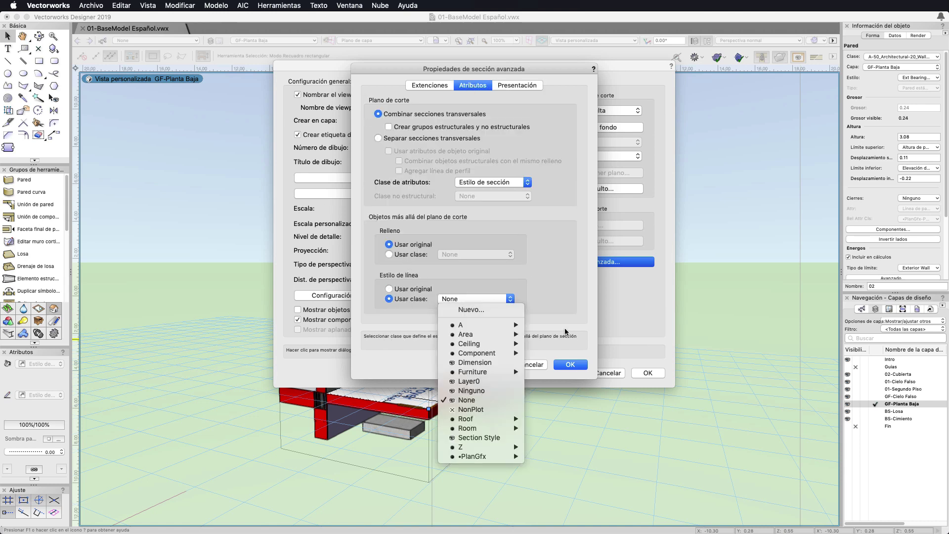
{"action": "left_click", "coordinate": [565, 284]}
{"action": "left_click", "coordinate": [460, 300]}
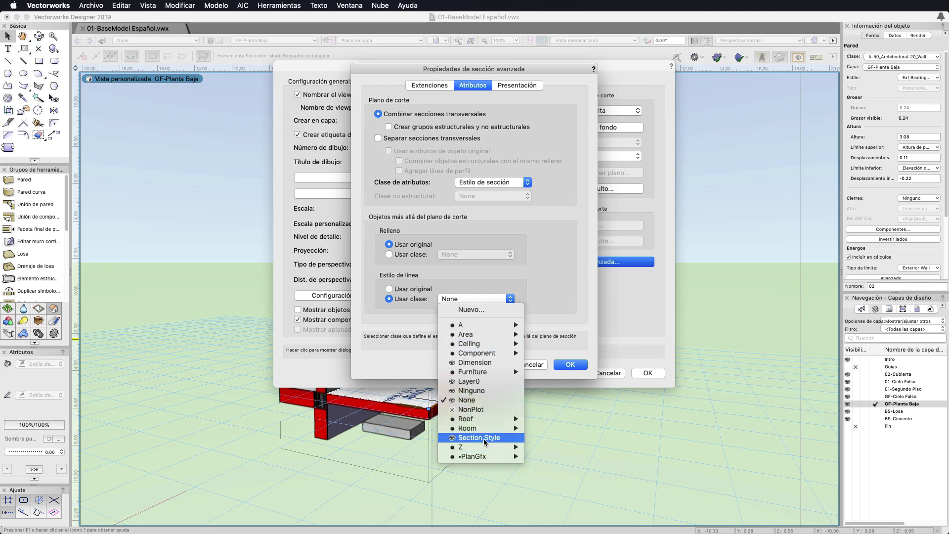
{"action": "mouse_move", "coordinate": [568, 456]}
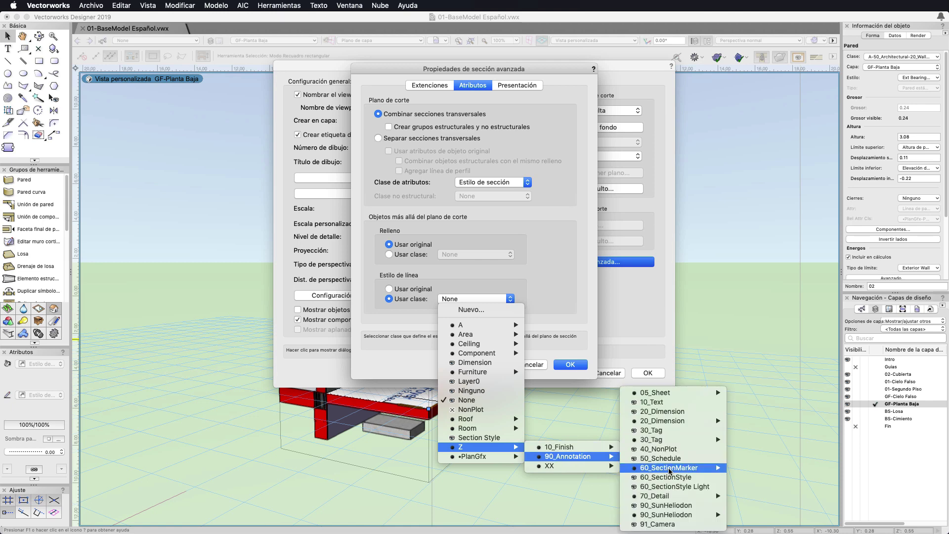
{"action": "left_click", "coordinate": [673, 486]}
{"action": "left_click", "coordinate": [570, 364]}
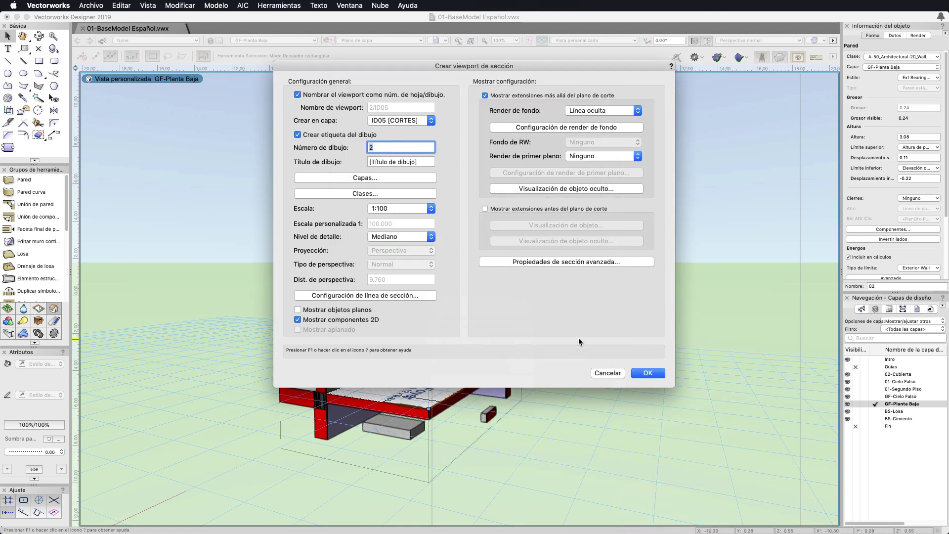
{"action": "left_click", "coordinate": [648, 373]}
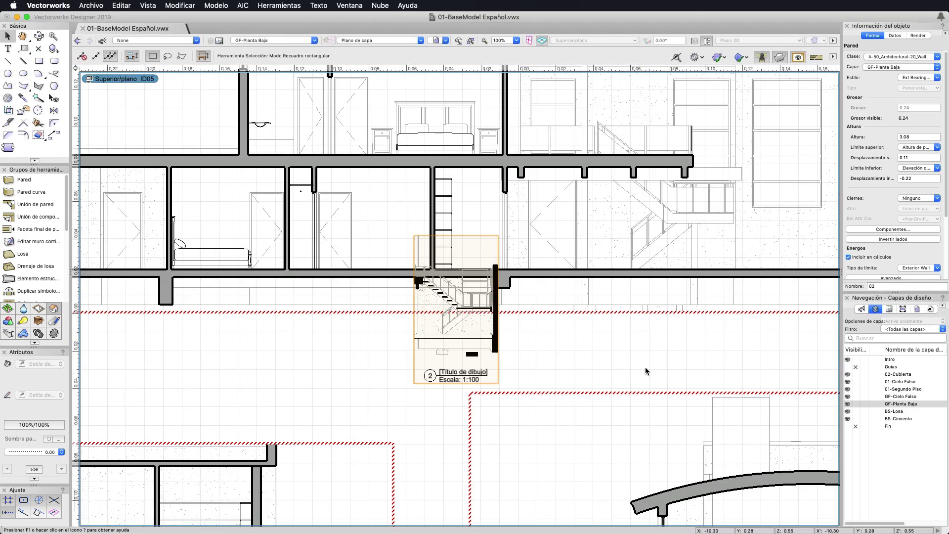
Move the section viewport up beside the 3D stair viewport
{"action": "scroll", "coordinate": [419, 363], "scroll_direction": "down", "scroll_amount": 1}
{"action": "left_click_drag", "start_coordinate": [405, 372], "coordinate": [570, 257]}
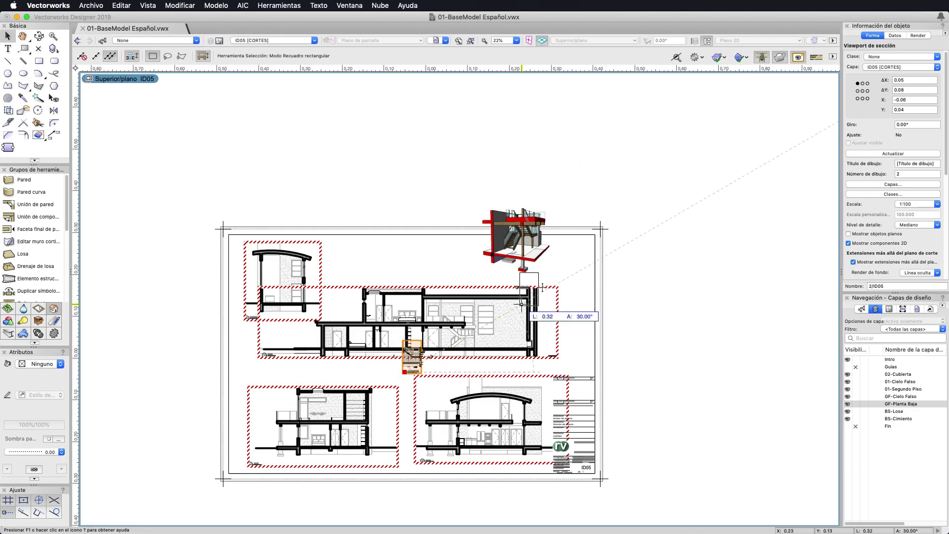
{"action": "scroll", "coordinate": [570, 257], "scroll_direction": "up", "scroll_amount": 5}
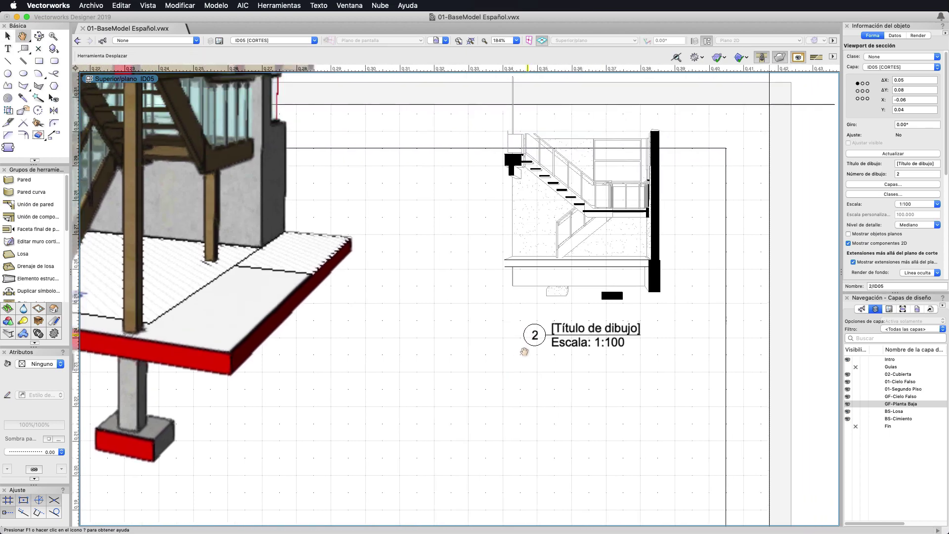
{"action": "scroll", "coordinate": [533, 337], "scroll_direction": "down", "scroll_amount": 2}
{"action": "scroll", "coordinate": [533, 338], "scroll_direction": "up", "scroll_amount": 2}
{"action": "scroll", "coordinate": [533, 338], "scroll_direction": "down", "scroll_amount": 2}
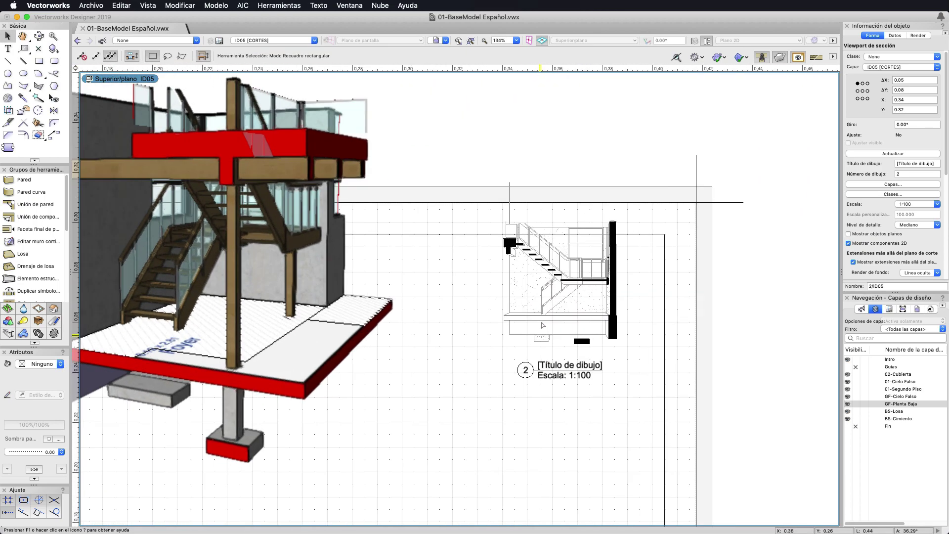
Shift the 3D stair viewport slightly left, then select the section viewport
{"action": "left_click", "coordinate": [693, 276]}
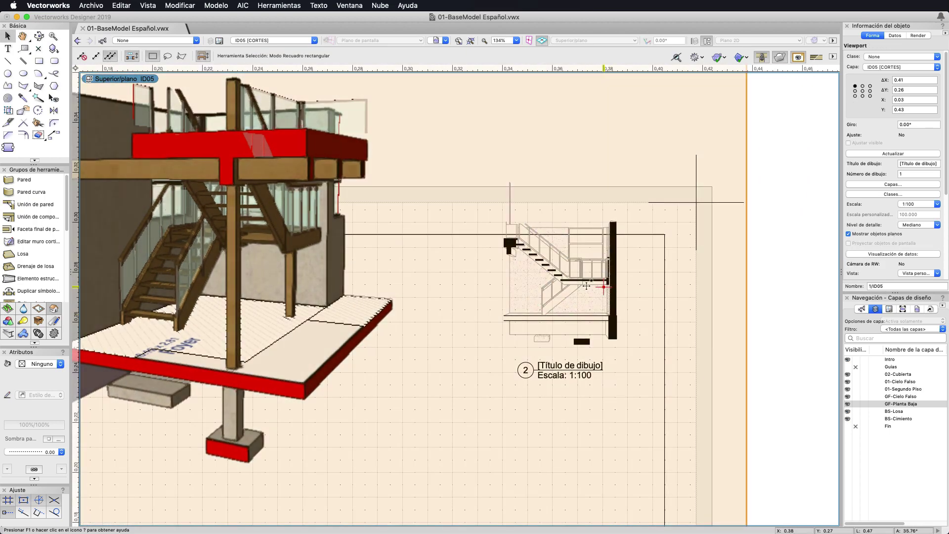
{"action": "left_click_drag", "start_coordinate": [582, 282], "coordinate": [518, 299]}
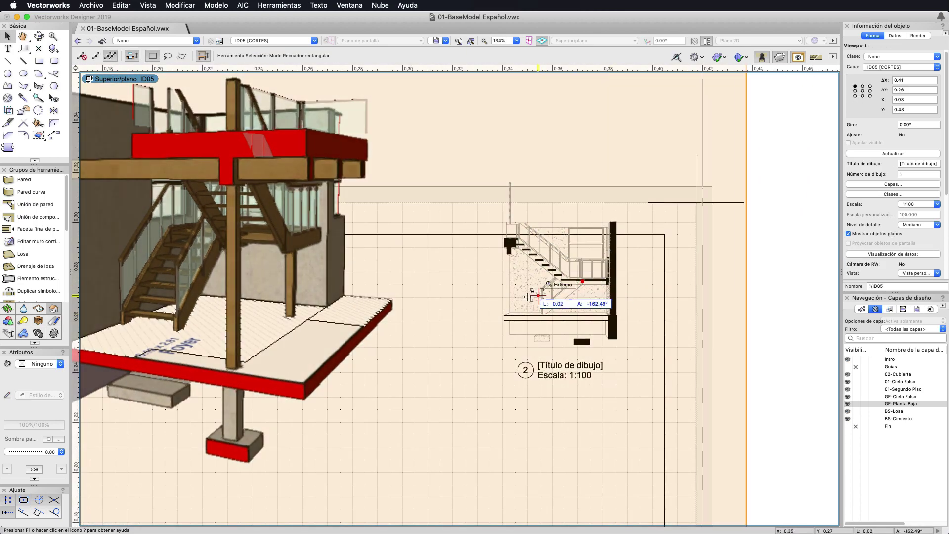
{"action": "key", "text": "Escape"}
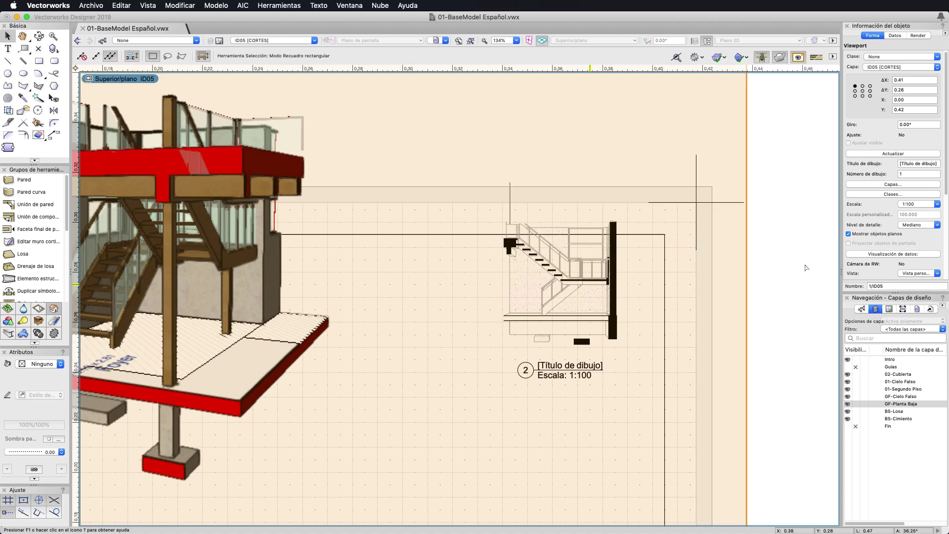
{"action": "scroll", "coordinate": [518, 298], "scroll_direction": "down", "scroll_amount": 2}
{"action": "scroll", "coordinate": [514, 292], "scroll_direction": "down", "scroll_amount": 2}
{"action": "scroll", "coordinate": [503, 281], "scroll_direction": "up", "scroll_amount": 1}
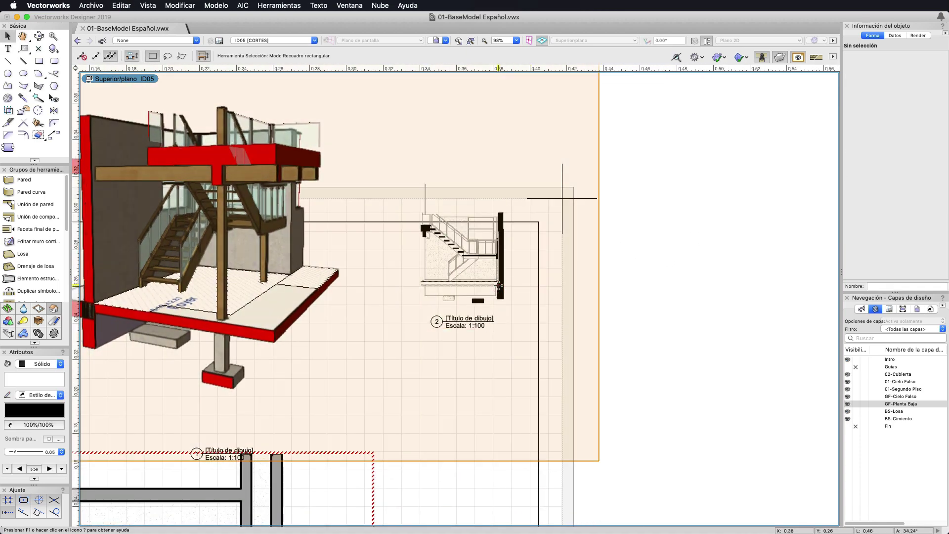
{"action": "left_click", "coordinate": [490, 277]}
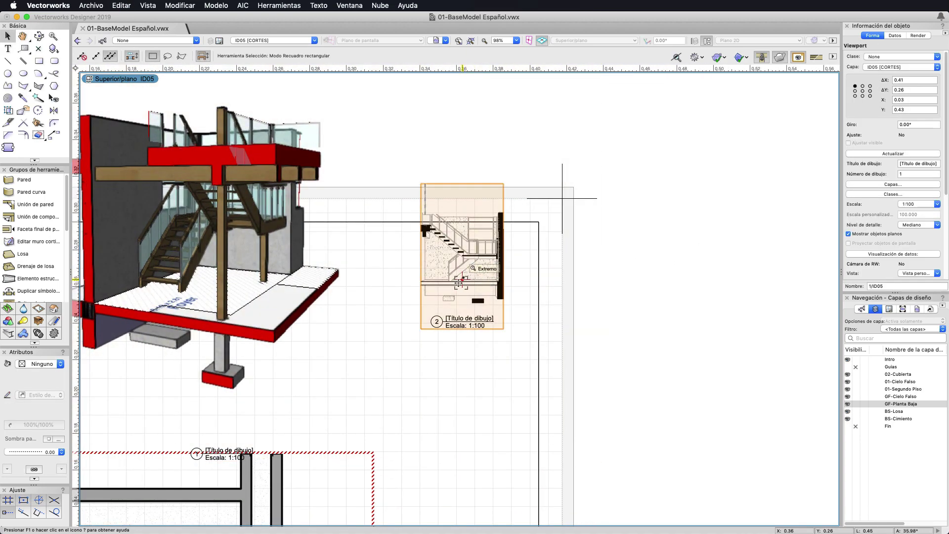
{"action": "key", "text": "Escape"}
{"action": "left_click", "coordinate": [459, 281]}
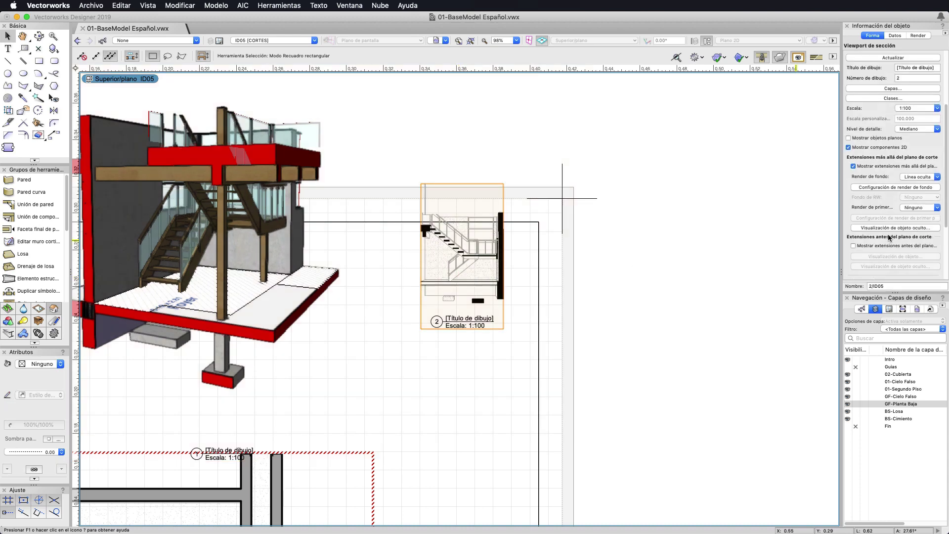
Set the section viewport's projection to Ortogonal and its scale to 1:25
{"action": "scroll", "coordinate": [888, 234], "scroll_direction": "down", "scroll_amount": 3}
{"action": "scroll", "coordinate": [888, 233], "scroll_direction": "down", "scroll_amount": 3}
{"action": "left_click", "coordinate": [915, 201]}
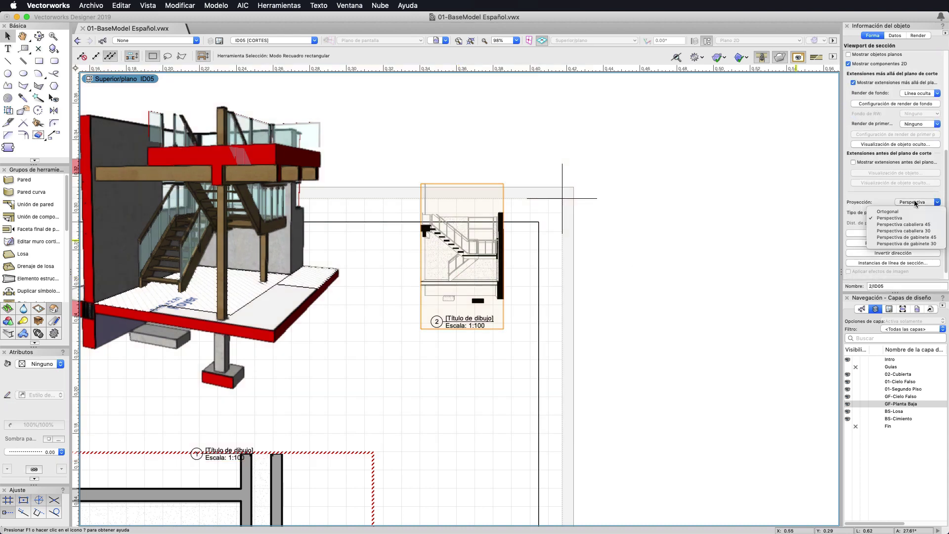
{"action": "left_click", "coordinate": [899, 213]}
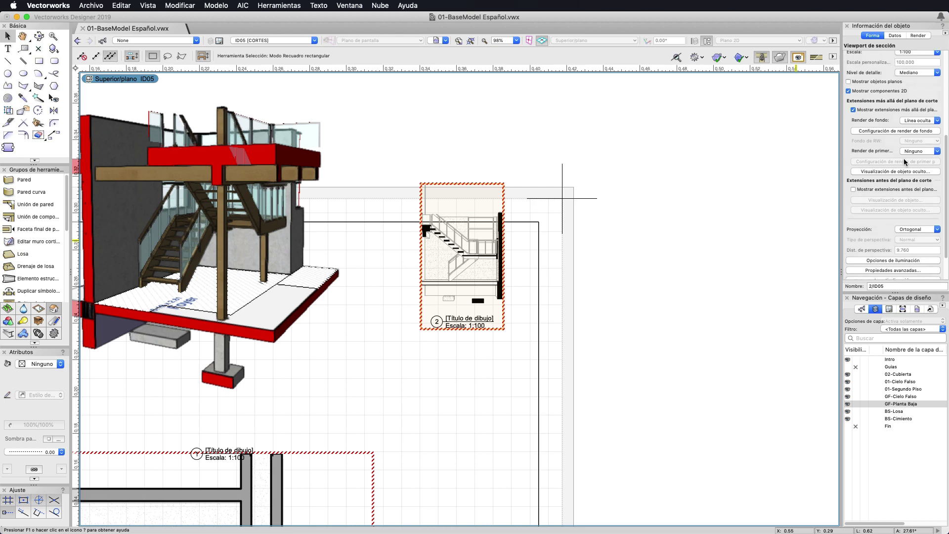
{"action": "scroll", "coordinate": [904, 158], "scroll_direction": "up", "scroll_amount": 5}
{"action": "left_click", "coordinate": [936, 163]}
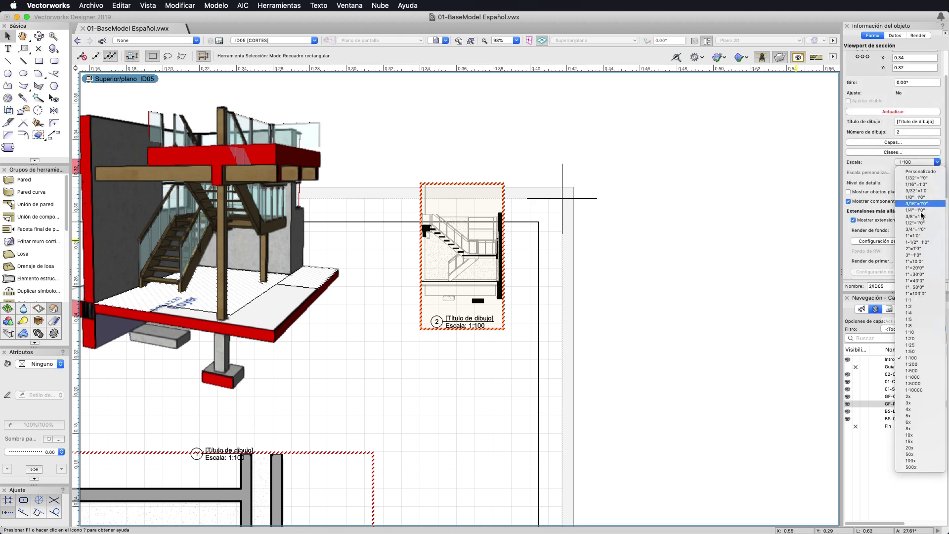
{"action": "left_click", "coordinate": [920, 345]}
Move the 3D stair viewport further left and reframe both viewports on the sheet
{"action": "scroll", "coordinate": [576, 305], "scroll_direction": "down", "scroll_amount": 3}
{"action": "scroll", "coordinate": [480, 326], "scroll_direction": "down", "scroll_amount": 3}
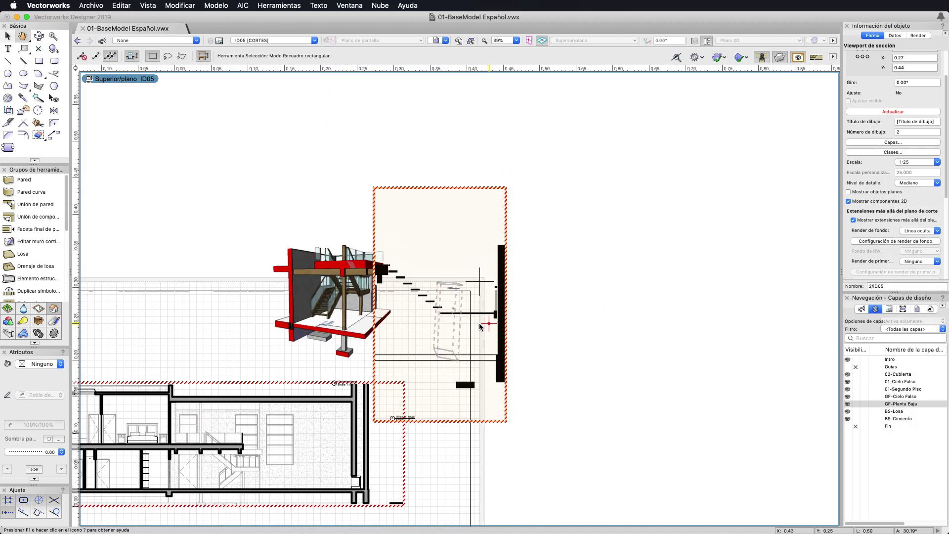
{"action": "left_click_drag", "start_coordinate": [480, 327], "coordinate": [319, 308]}
{"action": "left_click", "coordinate": [493, 292]}
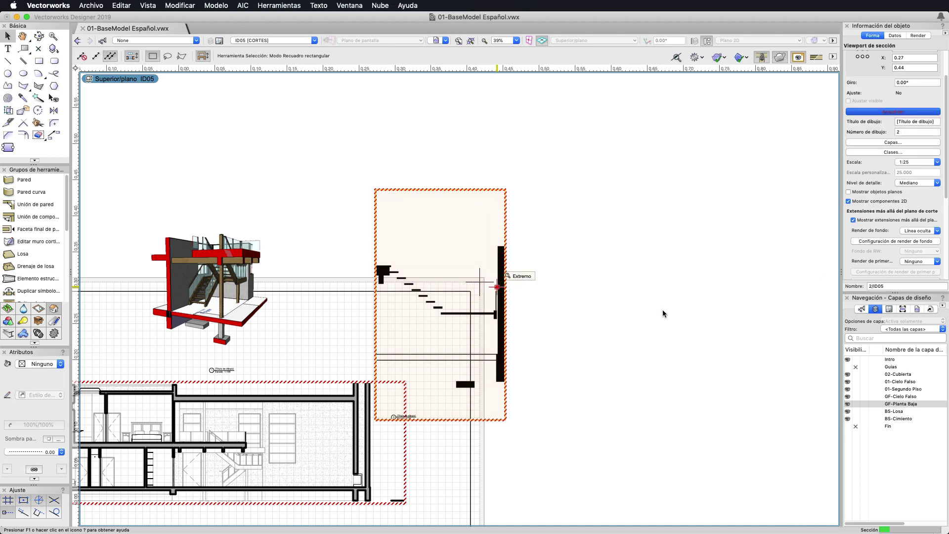
{"action": "scroll", "coordinate": [443, 310], "scroll_direction": "up", "scroll_amount": 5}
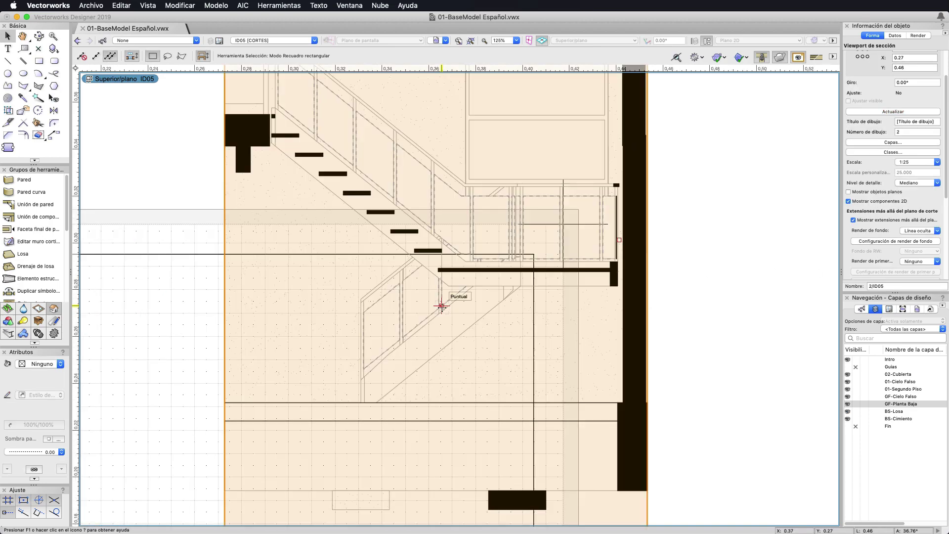
{"action": "scroll", "coordinate": [467, 361], "scroll_direction": "up", "scroll_amount": 2}
{"action": "scroll", "coordinate": [466, 360], "scroll_direction": "down", "scroll_amount": 2}
{"action": "scroll", "coordinate": [466, 360], "scroll_direction": "down", "scroll_amount": 5}
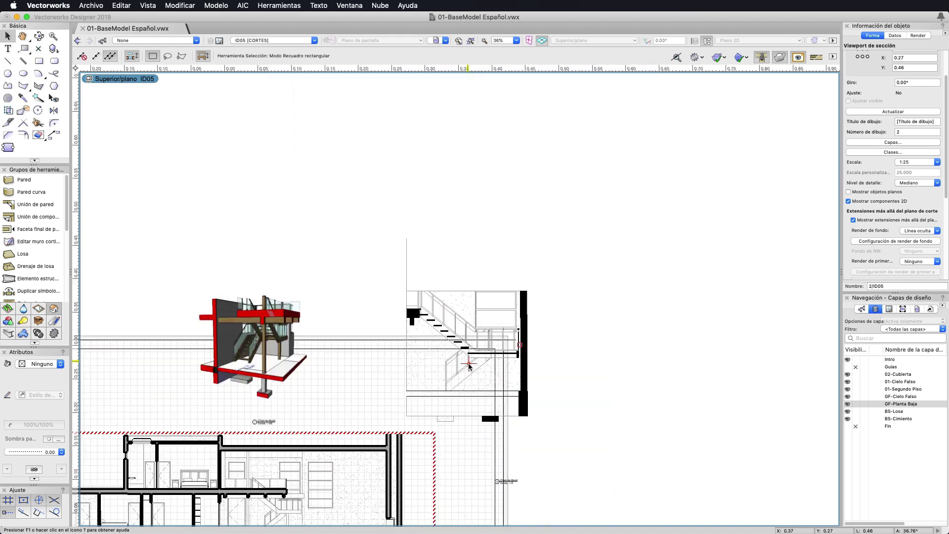
{"action": "middle_click_drag", "start_coordinate": [467, 361], "coordinate": [523, 313]}
{"action": "left_click", "coordinate": [654, 329]}
{"action": "scroll", "coordinate": [653, 328], "scroll_direction": "down", "scroll_amount": 3}
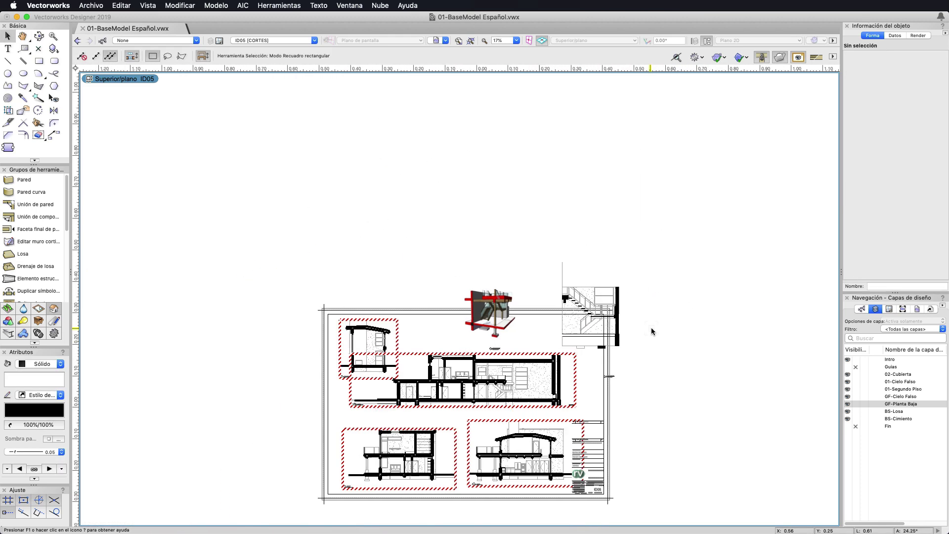
{"action": "scroll", "coordinate": [652, 331], "scroll_direction": "up", "scroll_amount": 2}
Return to the GF-Planta Baja model, frame the clipped stair close up, and show render modes
{"action": "left_click", "coordinate": [879, 404]}
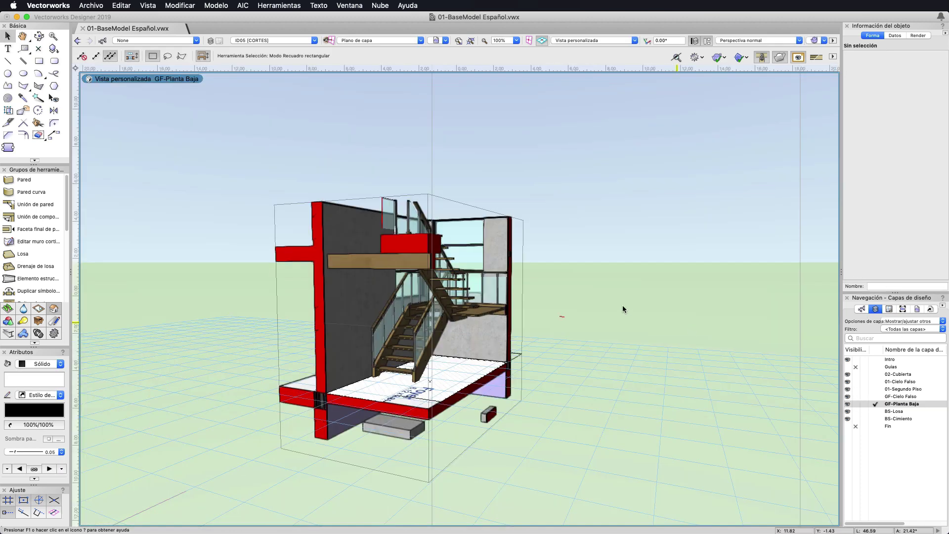
{"action": "mouse_move", "coordinate": [617, 309]}
{"action": "middle_mouse_down"}
{"action": "mouse_move", "coordinate": [626, 242]}
{"action": "mouse_move", "coordinate": [604, 248]}
{"action": "middle_mouse_up"}
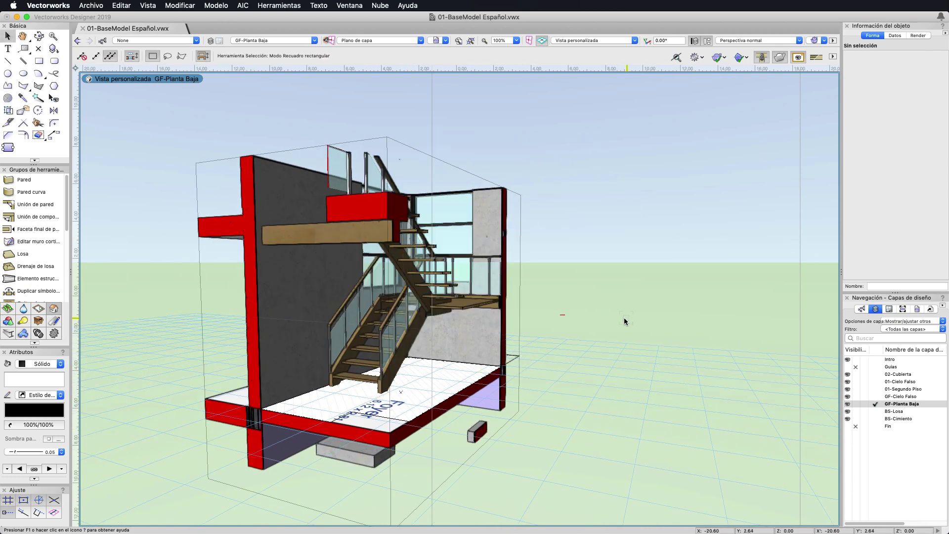
{"action": "middle_click_drag", "start_coordinate": [639, 260], "coordinate": [653, 269]}
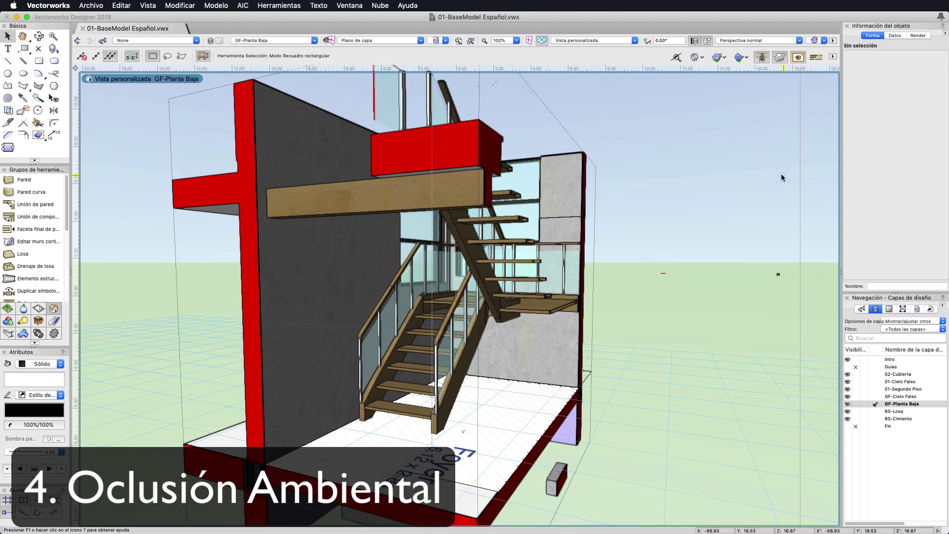
{"action": "left_click", "coordinate": [819, 42]}
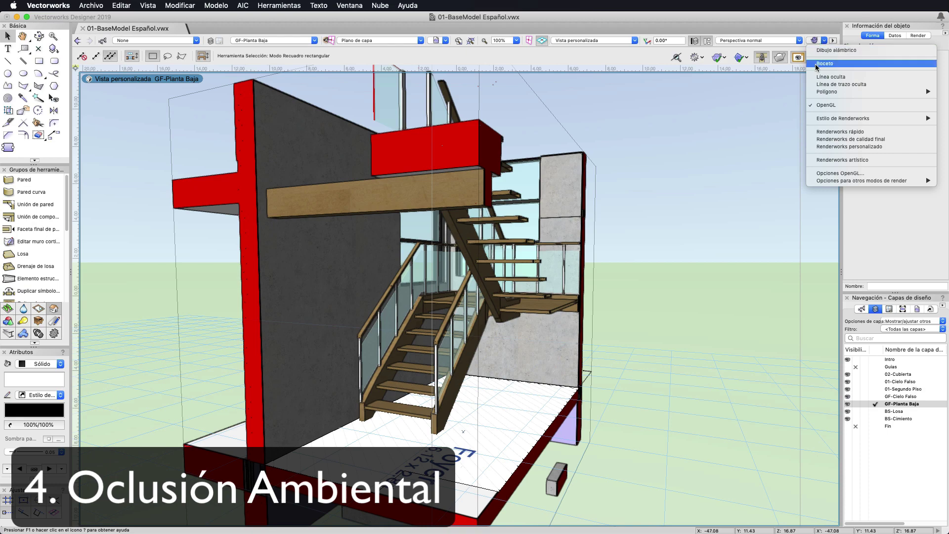
Turn on OpenGL shadows, then orbit to look up at the stairs and windows
{"action": "left_click", "coordinate": [827, 174]}
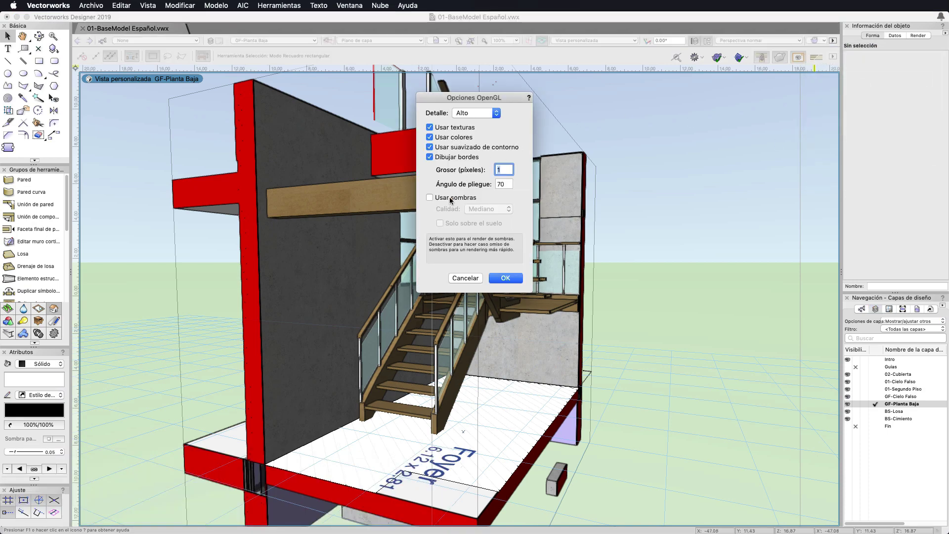
{"action": "left_click", "coordinate": [451, 201]}
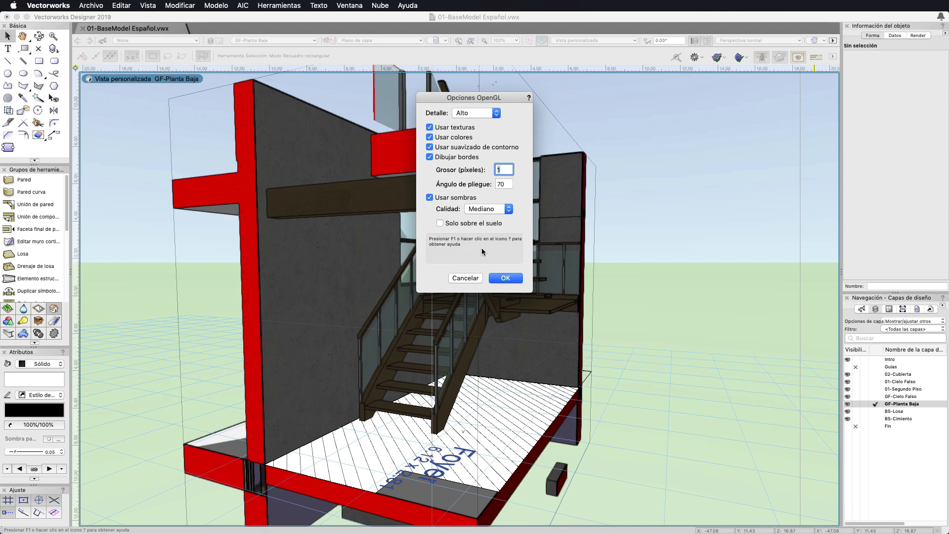
{"action": "left_click", "coordinate": [504, 278]}
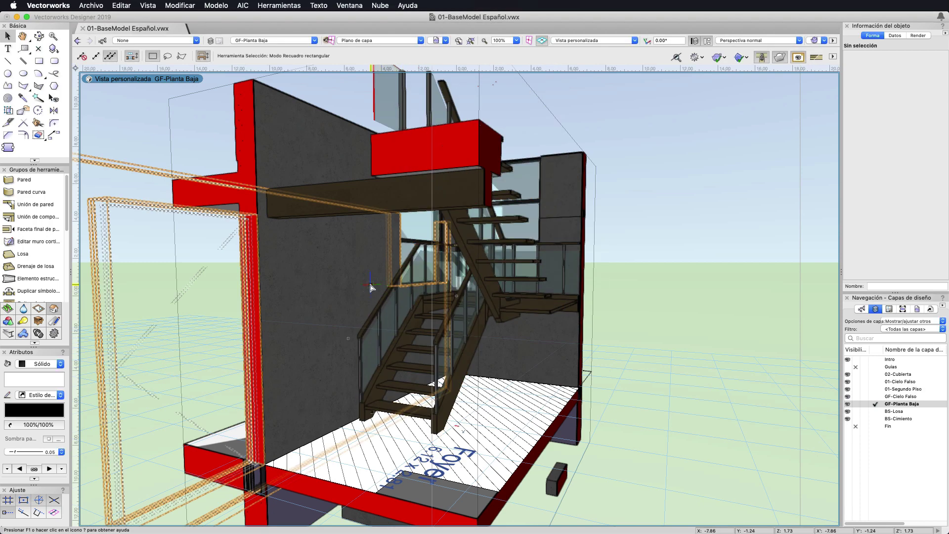
{"action": "key", "text": "shift+c"}
{"action": "mouse_move", "coordinate": [384, 282]}
{"action": "left_mouse_down"}
{"action": "mouse_move", "coordinate": [637, 348]}
{"action": "mouse_move", "coordinate": [458, 224]}
{"action": "left_mouse_up"}
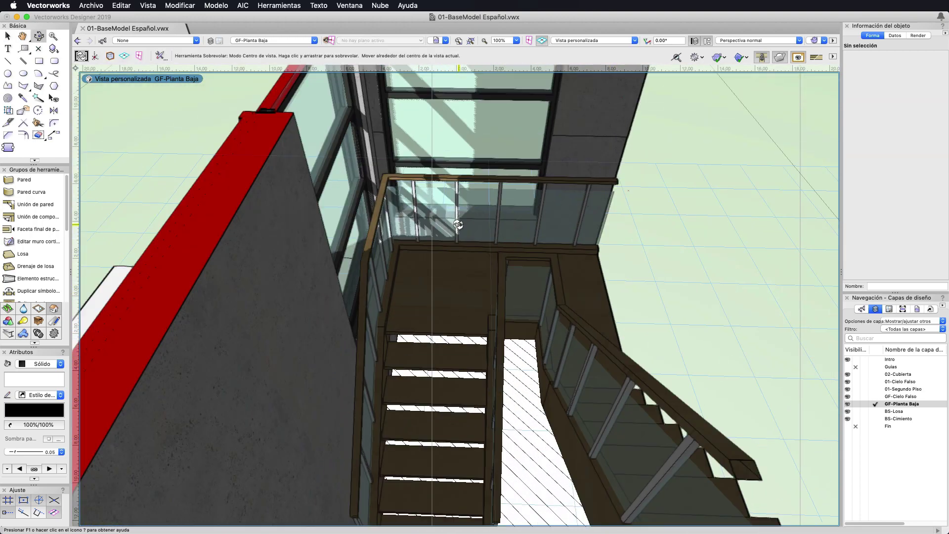
{"action": "mouse_move", "coordinate": [479, 242]}
{"action": "left_mouse_down"}
{"action": "mouse_move", "coordinate": [292, 122]}
{"action": "mouse_move", "coordinate": [393, 273]}
{"action": "mouse_move", "coordinate": [449, 308]}
{"action": "left_mouse_up"}
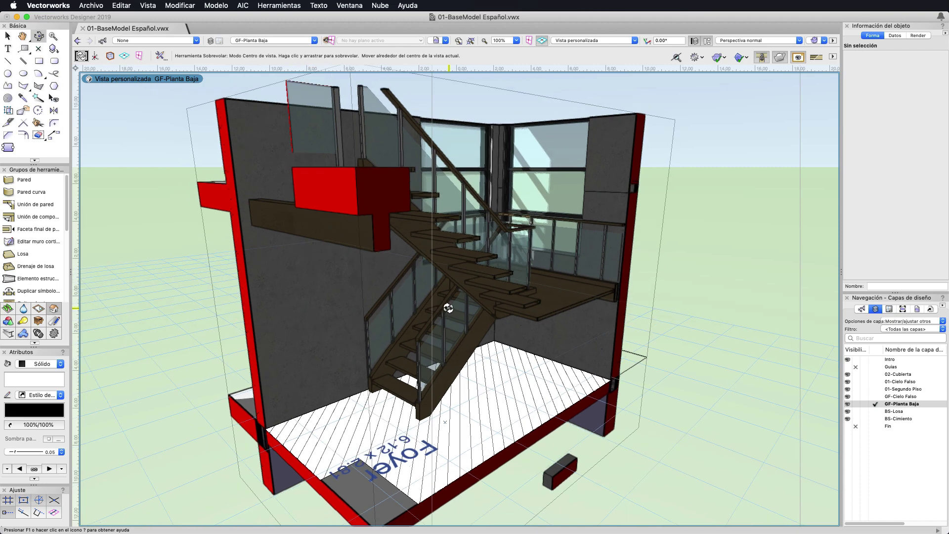
Uncheck Usar sombras in the OpenGL options so the stair model renders without shadows
{"action": "left_click", "coordinate": [815, 42]}
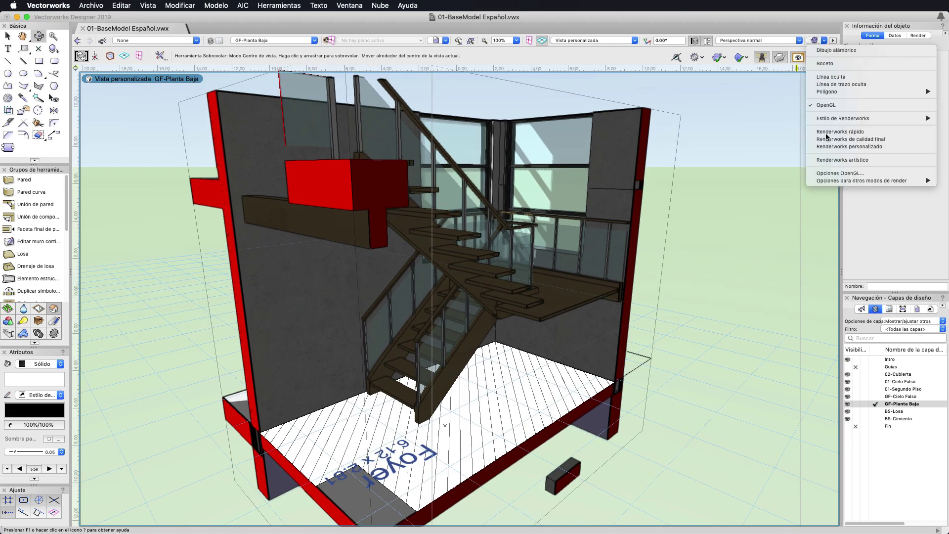
{"action": "left_click", "coordinate": [841, 173]}
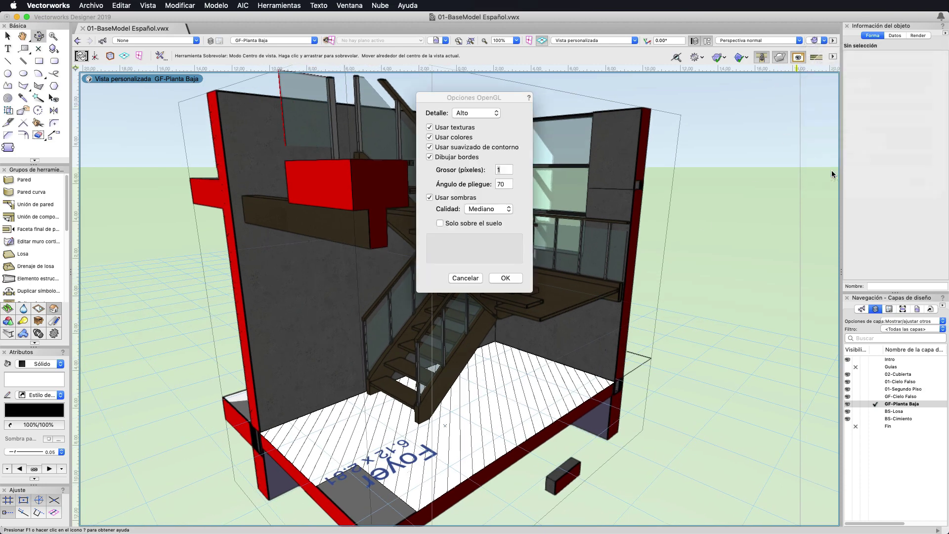
{"action": "left_click", "coordinate": [451, 198]}
{"action": "left_click", "coordinate": [514, 280]}
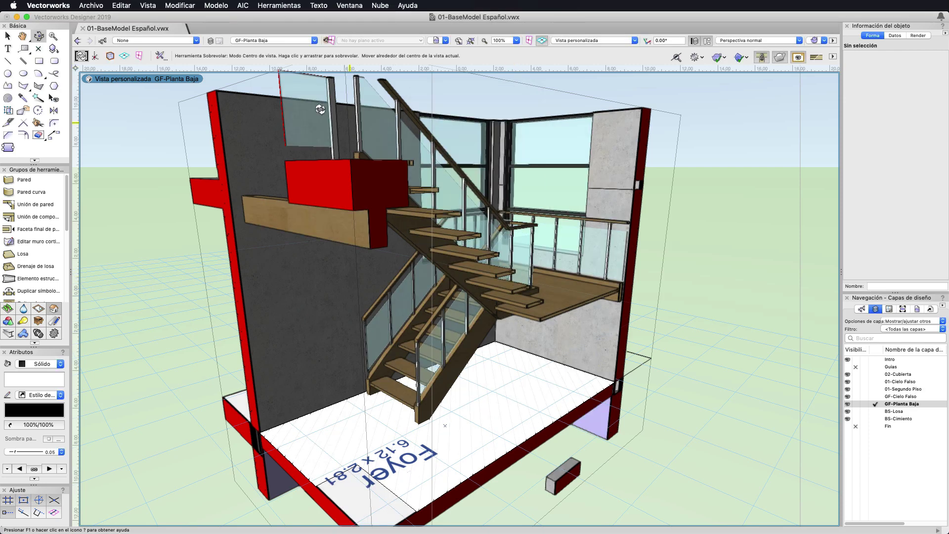
{"action": "left_click", "coordinate": [143, 6]}
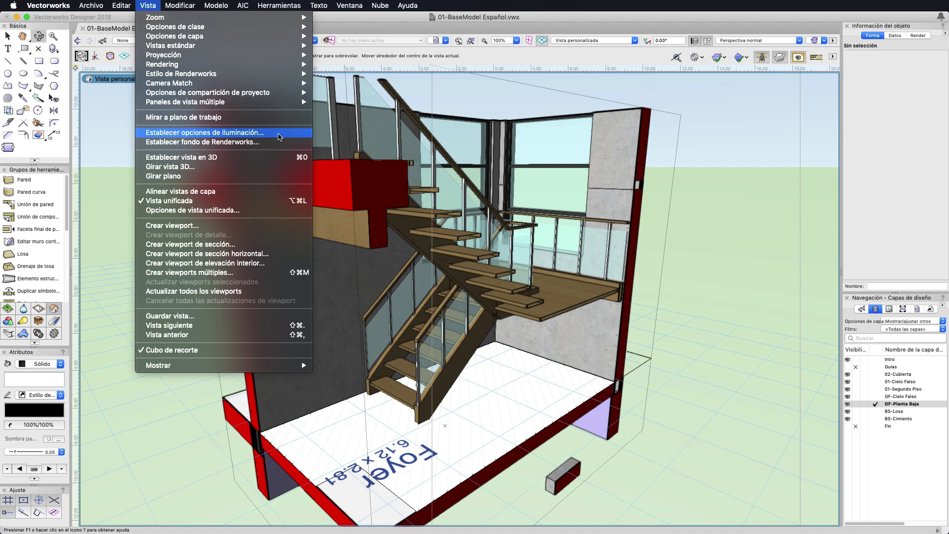
Try Oclusión ambiental in the lighting options and move the dialog off the model
{"action": "left_click", "coordinate": [279, 137]}
{"action": "mouse_move", "coordinate": [419, 145]}
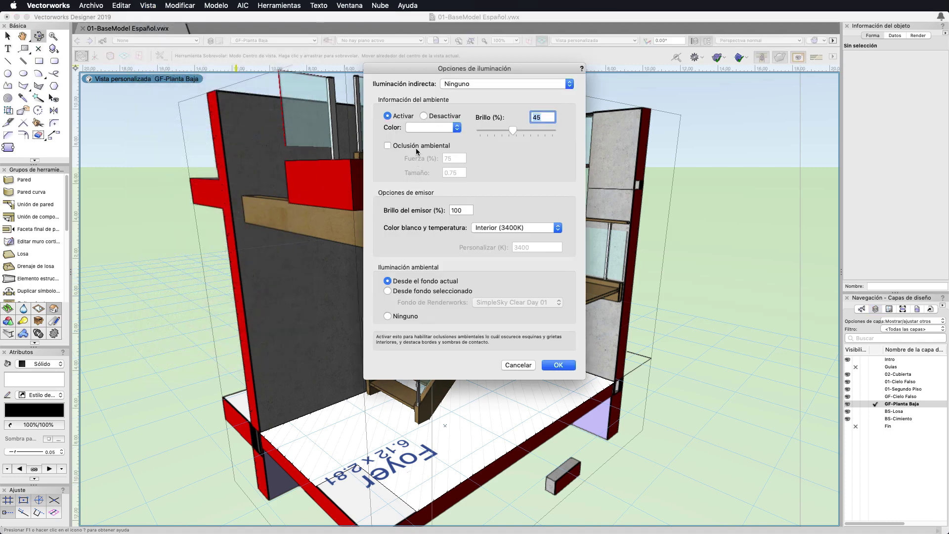
{"action": "left_click", "coordinate": [406, 147]}
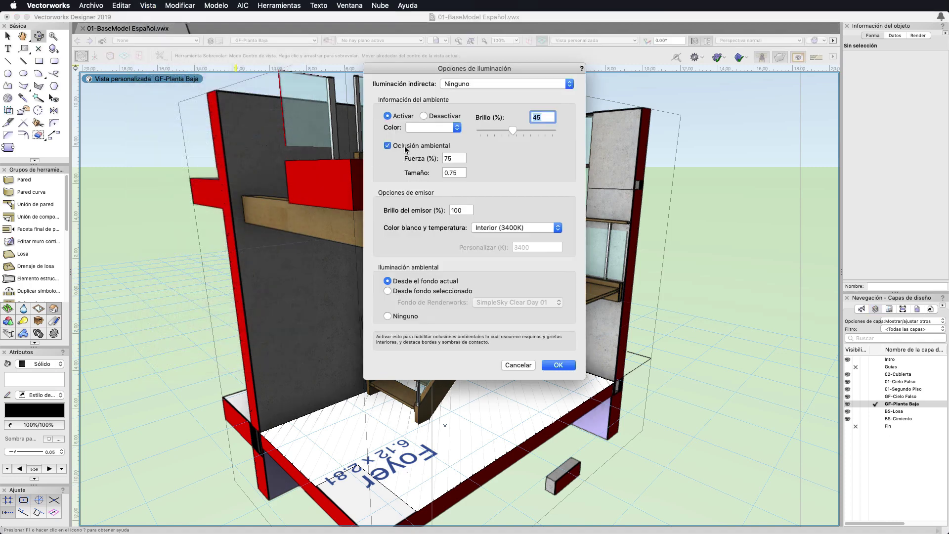
{"action": "left_click", "coordinate": [405, 149]}
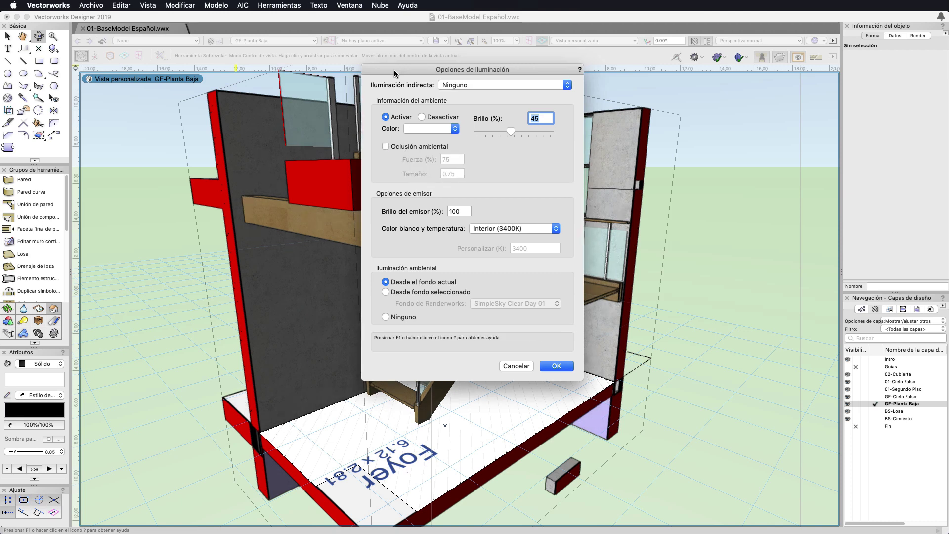
{"action": "mouse_move", "coordinate": [402, 68]}
{"action": "left_mouse_down"}
{"action": "mouse_move", "coordinate": [342, 140]}
{"action": "mouse_move", "coordinate": [571, 149]}
{"action": "left_mouse_up"}
Compare renders with ambient occlusion on and off, leaving it enabled at 75% and 0.75
{"action": "left_click", "coordinate": [595, 223]}
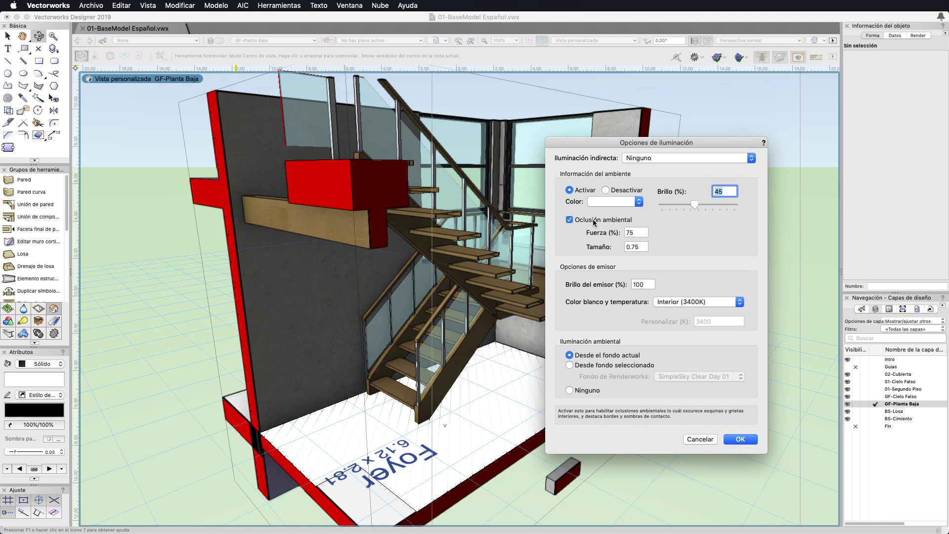
{"action": "left_click", "coordinate": [595, 222]}
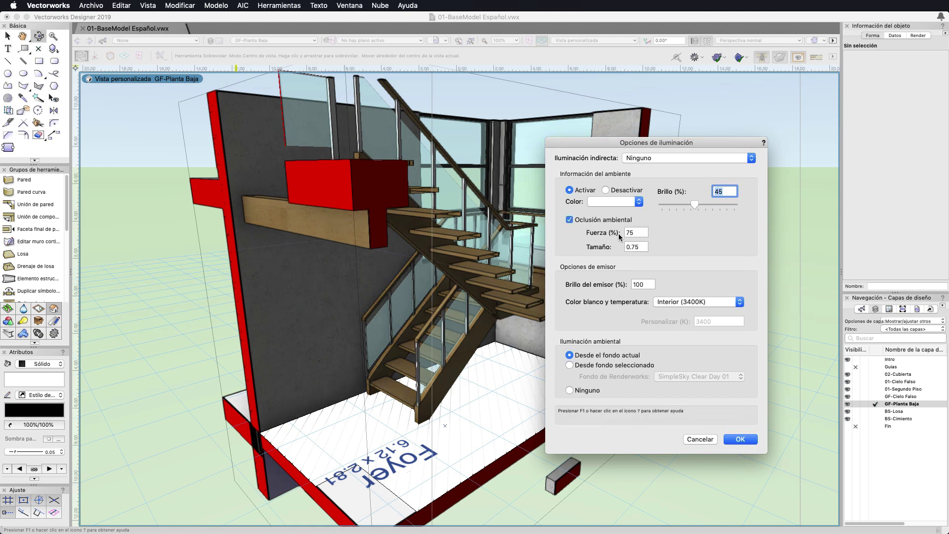
{"action": "left_click", "coordinate": [599, 221]}
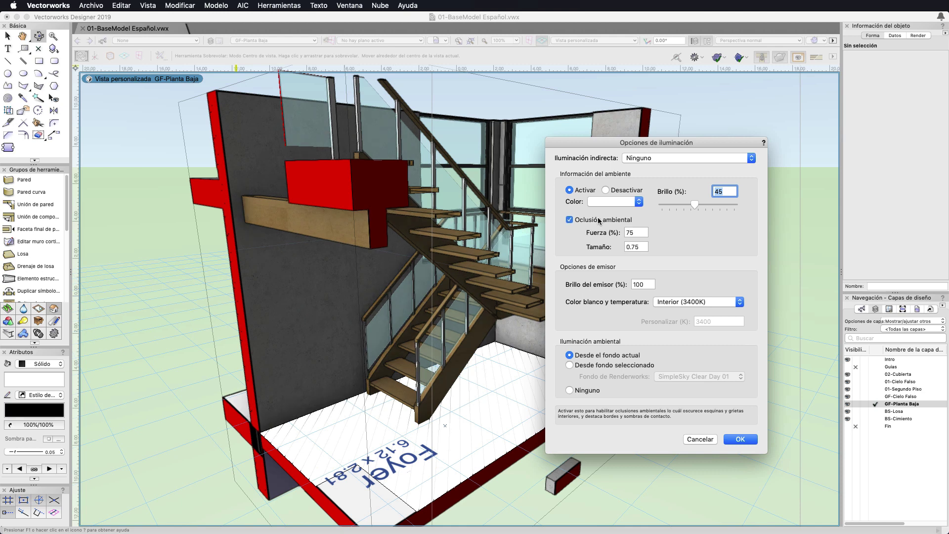
{"action": "left_click", "coordinate": [599, 220]}
{"action": "left_click", "coordinate": [599, 220]}
{"action": "left_click", "coordinate": [599, 221]}
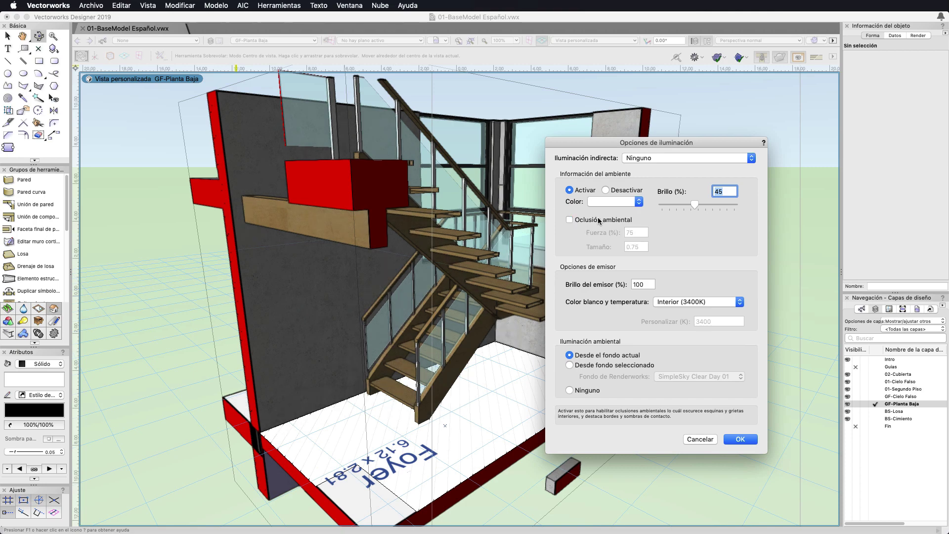
{"action": "left_click", "coordinate": [600, 220]}
{"action": "left_click", "coordinate": [600, 221]}
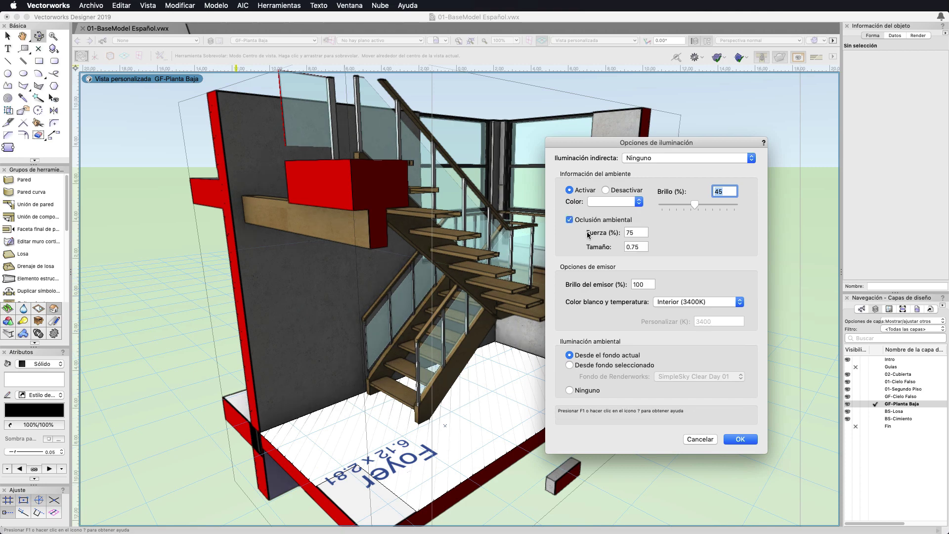
{"action": "left_click", "coordinate": [734, 440]}
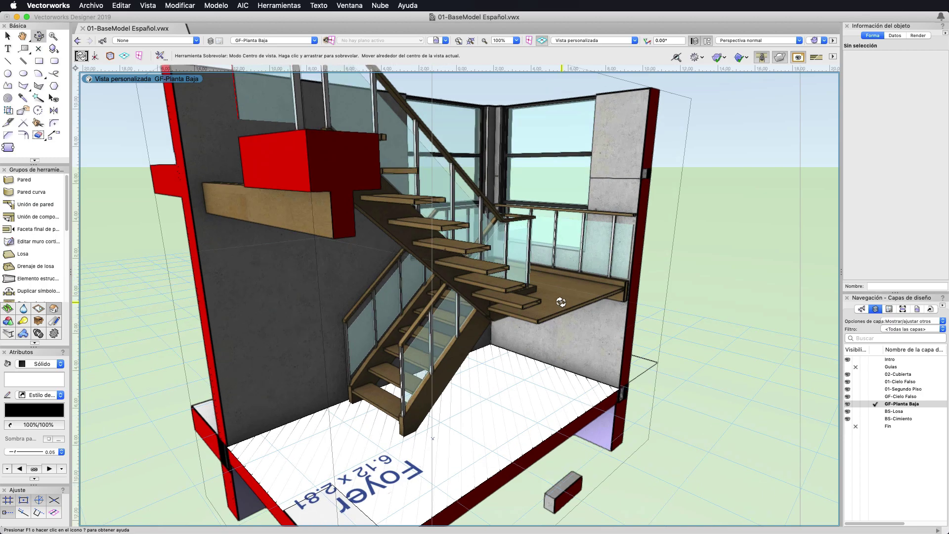
Zoom in on the stairs, preview Renderworks artístico, then return to OpenGL rendering
{"action": "scroll", "coordinate": [567, 304], "scroll_direction": "up", "scroll_amount": 3}
{"action": "scroll", "coordinate": [563, 303], "scroll_direction": "up", "scroll_amount": 3}
{"action": "scroll", "coordinate": [560, 302], "scroll_direction": "up", "scroll_amount": 3}
{"action": "left_click_drag", "start_coordinate": [561, 302], "coordinate": [561, 302]}
{"action": "left_click_drag", "start_coordinate": [785, 83], "coordinate": [801, 64]}
{"action": "left_click", "coordinate": [825, 40]}
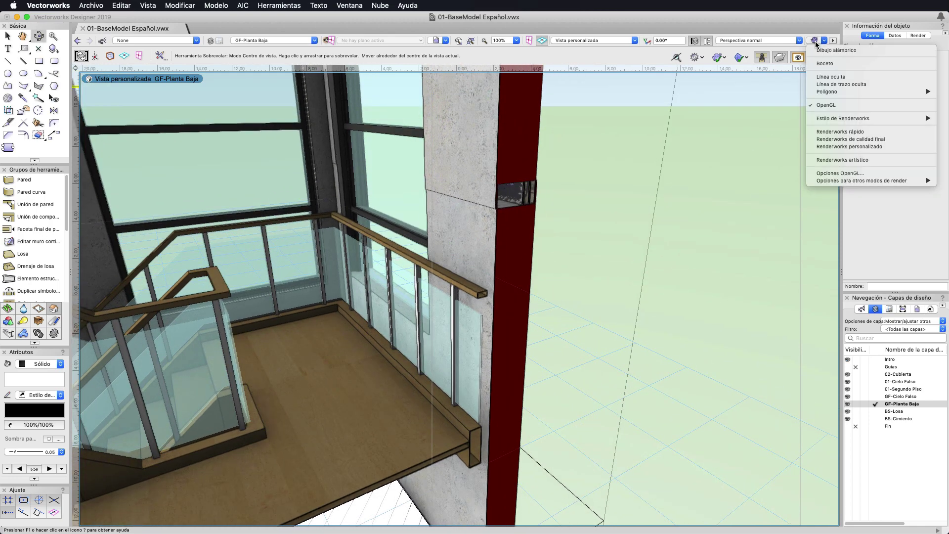
{"action": "left_click", "coordinate": [830, 165]}
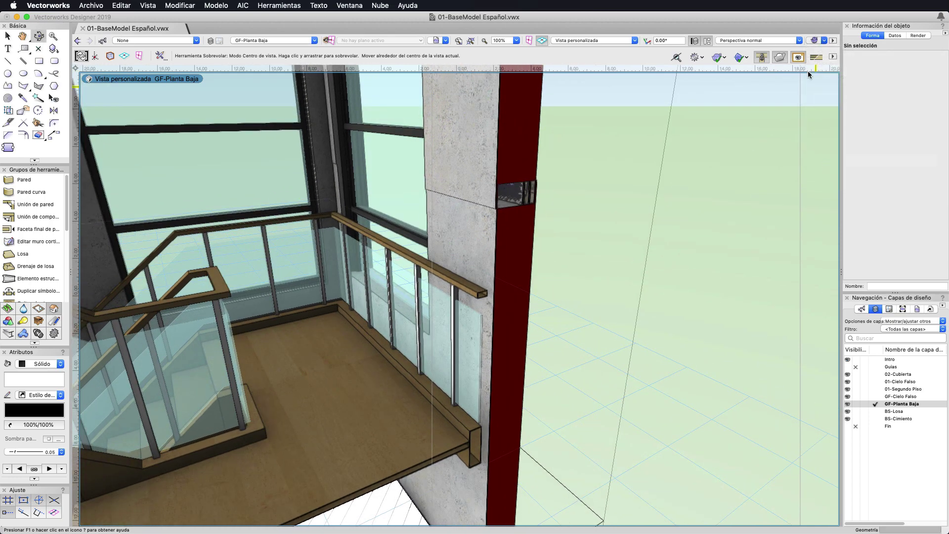
{"action": "left_click", "coordinate": [817, 40]}
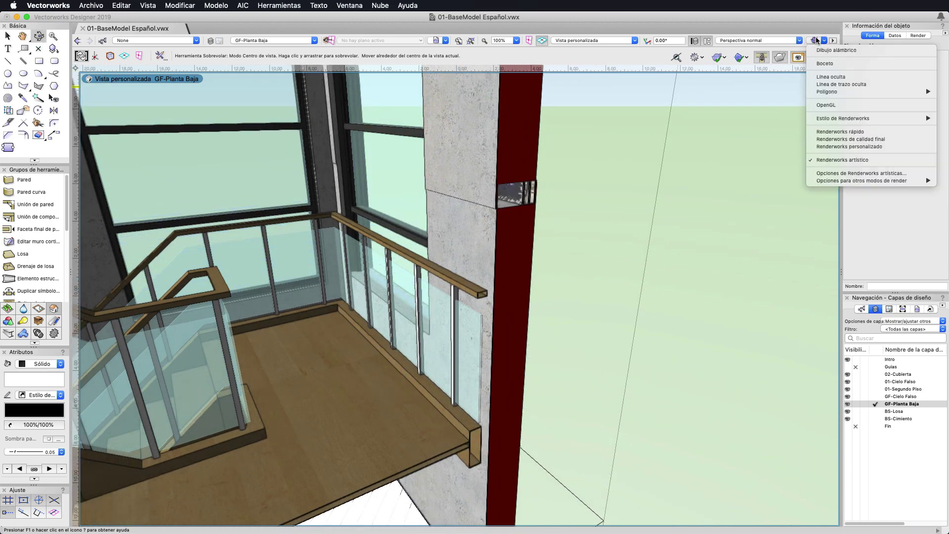
{"action": "left_click", "coordinate": [815, 40]}
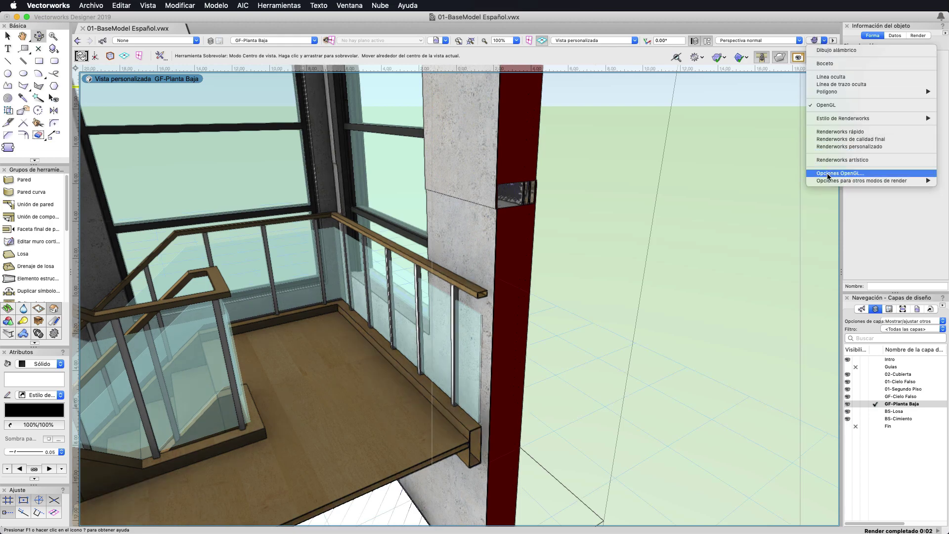
{"action": "left_click", "coordinate": [828, 174]}
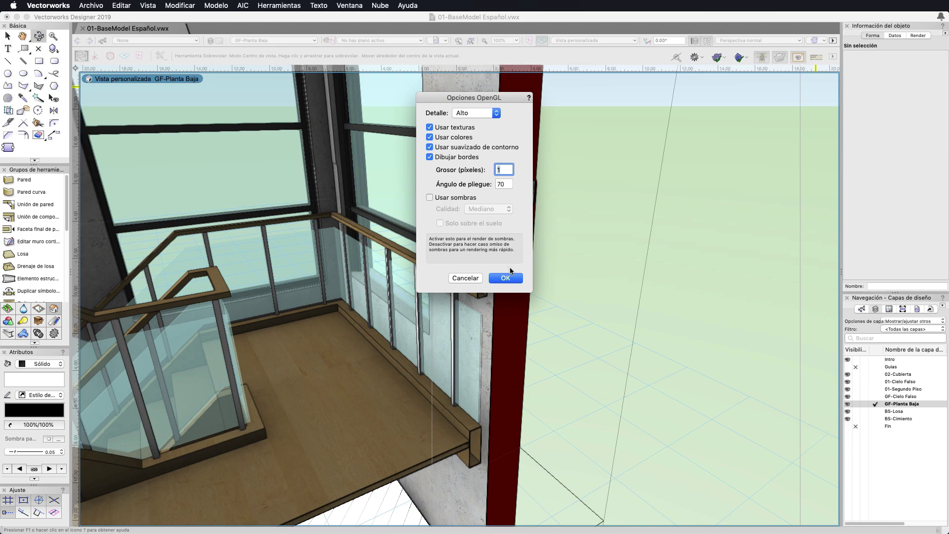
{"action": "left_click", "coordinate": [503, 279]}
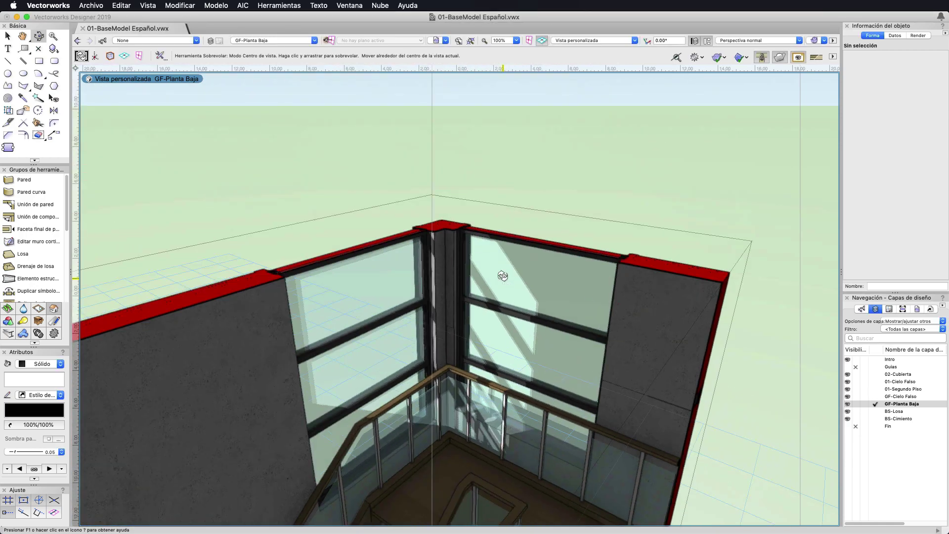
Remove the clipping box and orbit the full house to its corner windows
{"action": "left_click_drag", "start_coordinate": [503, 276], "coordinate": [792, 63]}
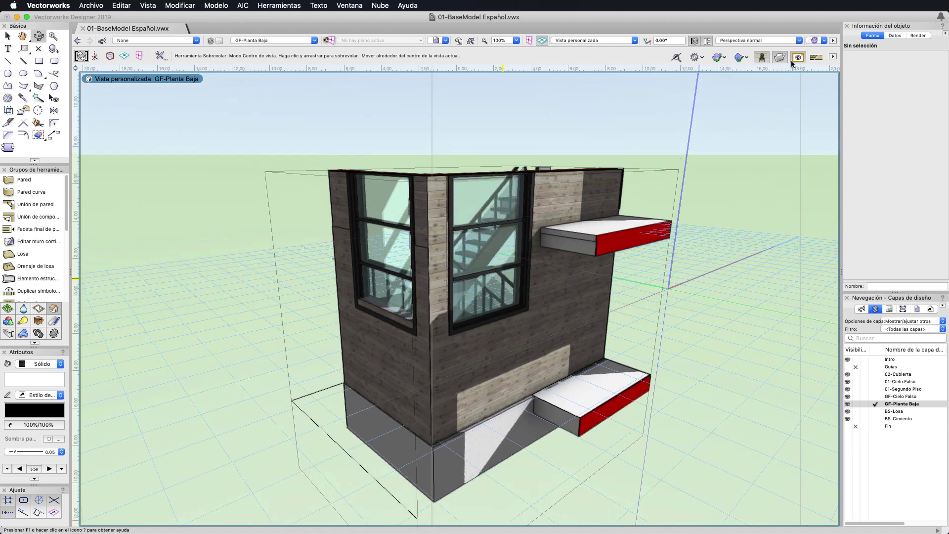
{"action": "left_click", "coordinate": [779, 58]}
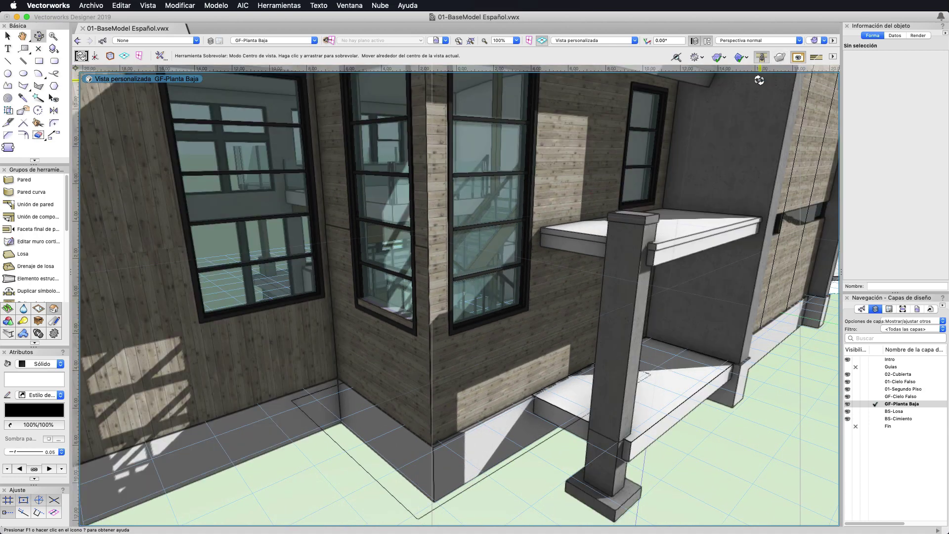
{"action": "mouse_move", "coordinate": [688, 211]}
{"action": "left_mouse_down"}
{"action": "mouse_move", "coordinate": [553, 224]}
{"action": "mouse_move", "coordinate": [419, 148]}
{"action": "left_mouse_up"}
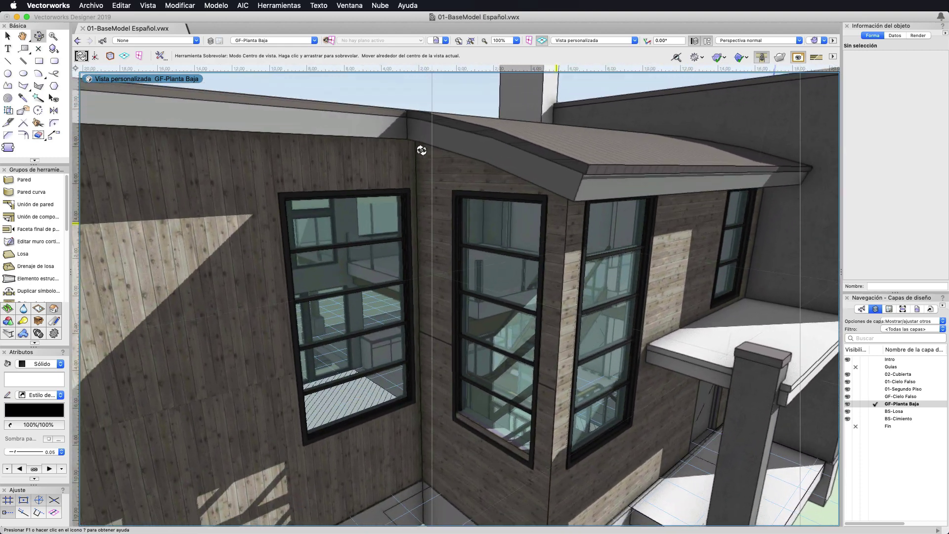
{"action": "left_click_drag", "start_coordinate": [435, 446], "coordinate": [435, 449]}
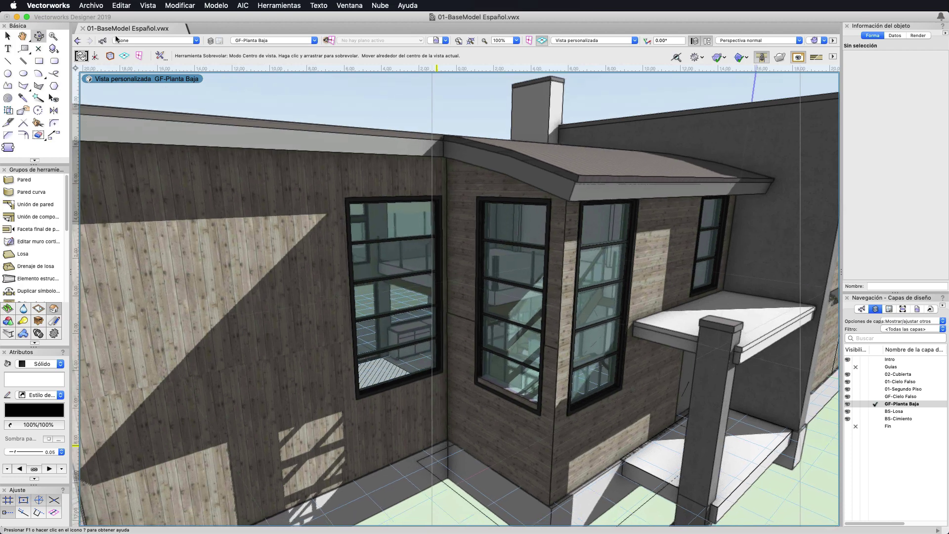
{"action": "left_click", "coordinate": [121, 5]}
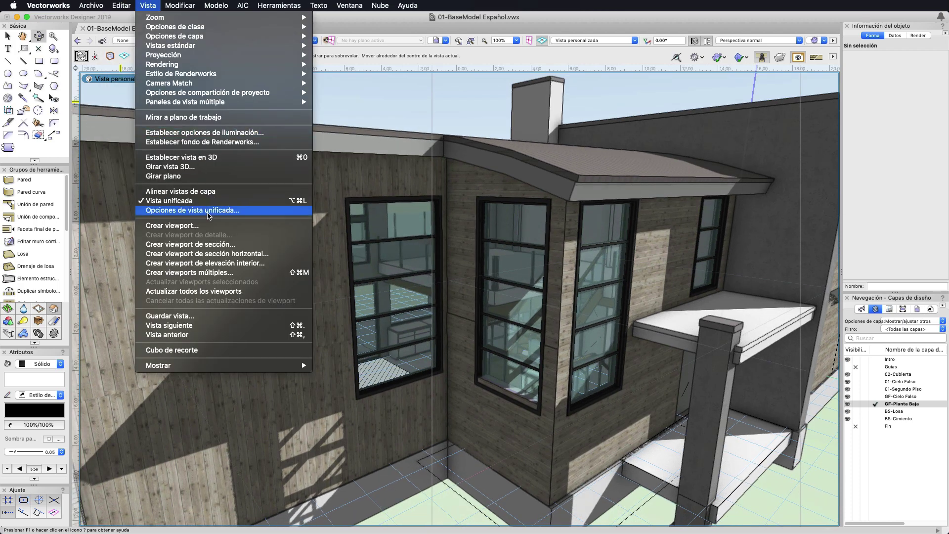
Turn on Oclusión ambiental for the house and fly around to the brick chimney
{"action": "left_click", "coordinate": [211, 137]}
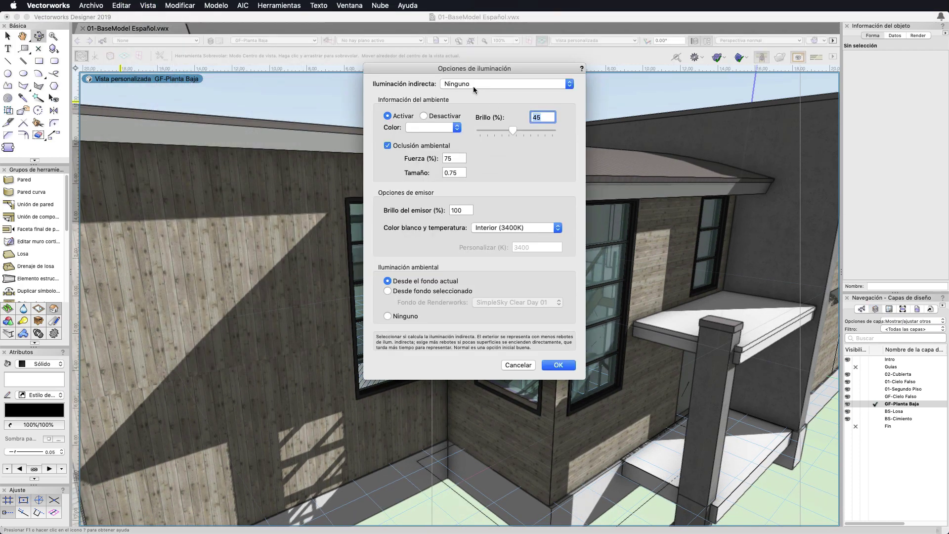
{"action": "left_click_drag", "start_coordinate": [481, 70], "coordinate": [625, 123]}
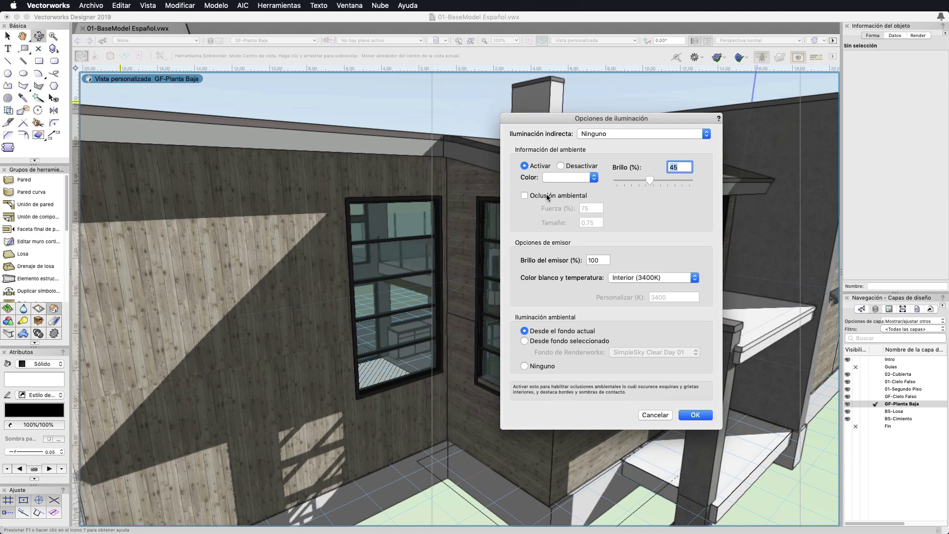
{"action": "left_click", "coordinate": [547, 197]}
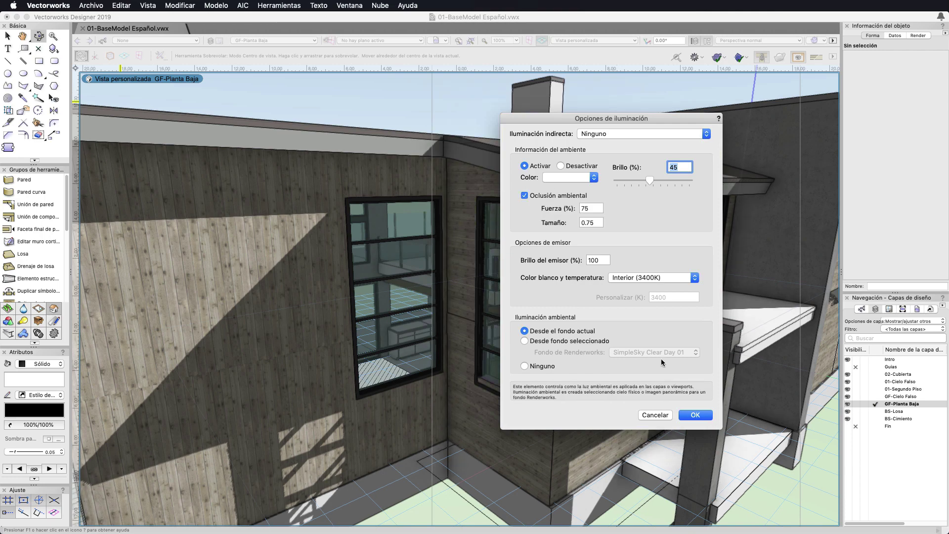
{"action": "left_click", "coordinate": [691, 416]}
{"action": "left_click_drag", "start_coordinate": [683, 396], "coordinate": [528, 345]}
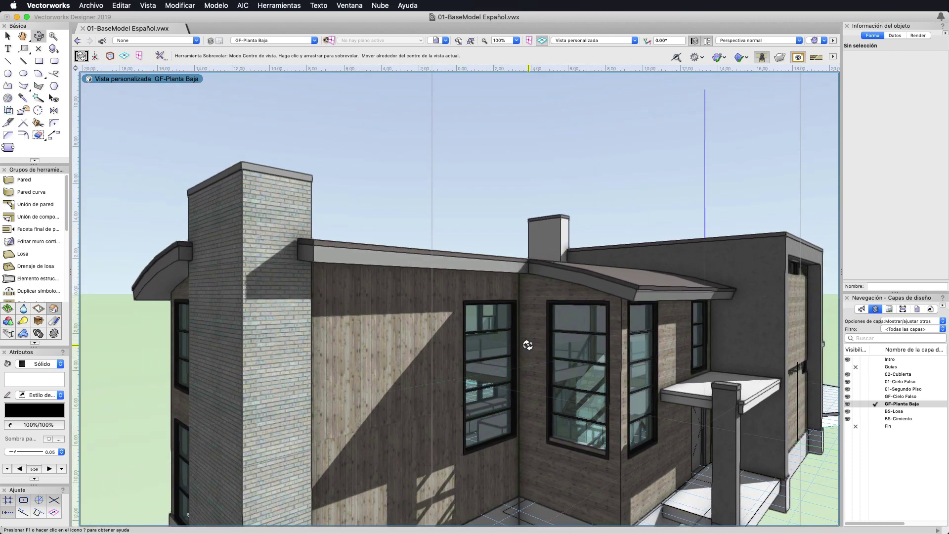
Try the Rectangle, Rounded Rectangle and Polygon tools, keeping the working plane Automática
{"action": "key", "text": "x"}
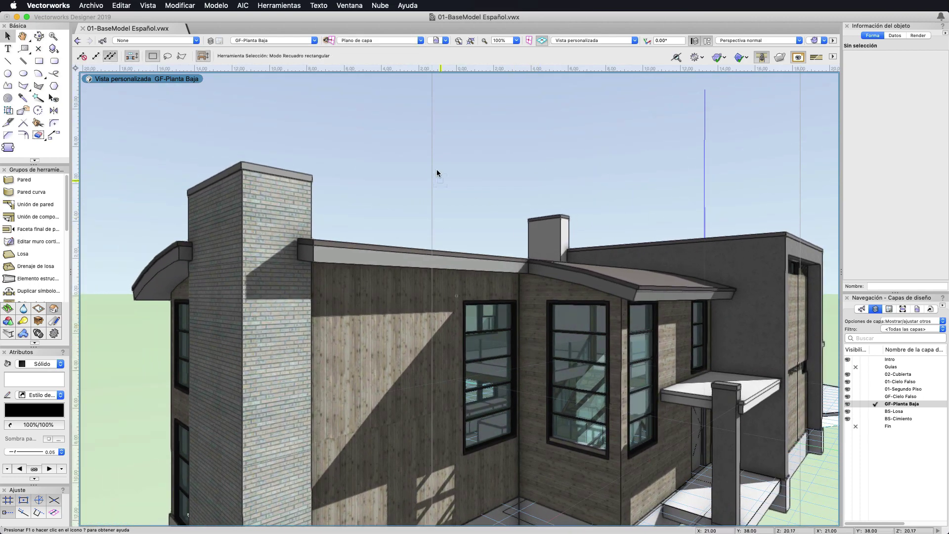
{"action": "left_click", "coordinate": [38, 62]}
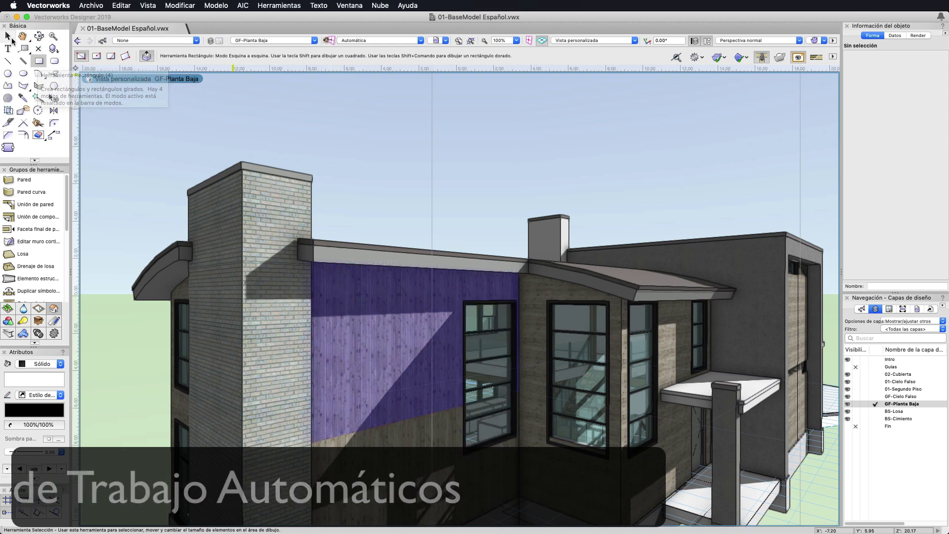
{"action": "left_click", "coordinate": [54, 61]}
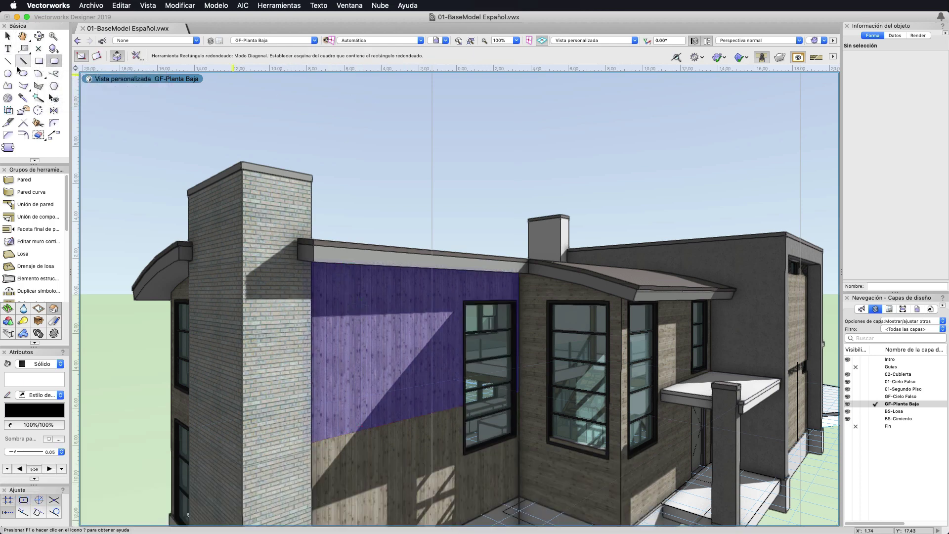
{"action": "left_click", "coordinate": [23, 86]}
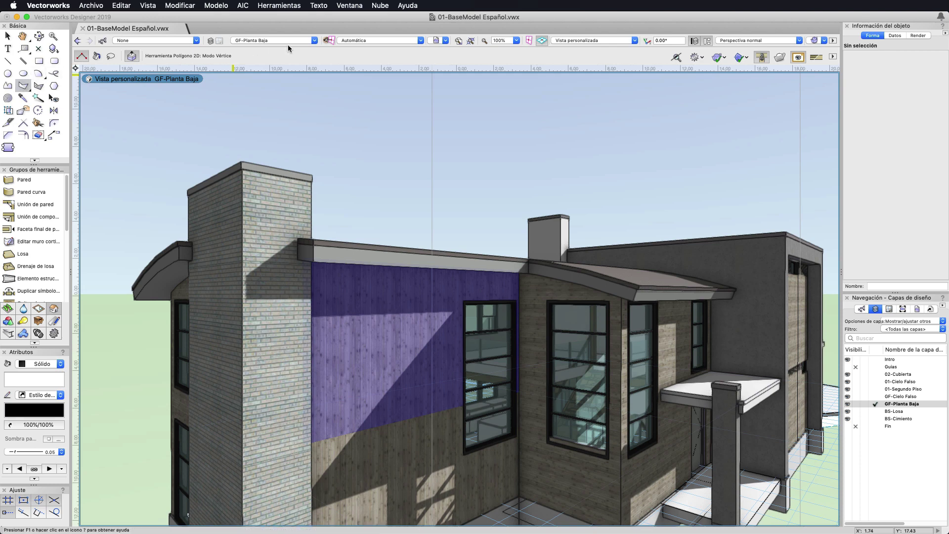
{"action": "left_click", "coordinate": [354, 40]}
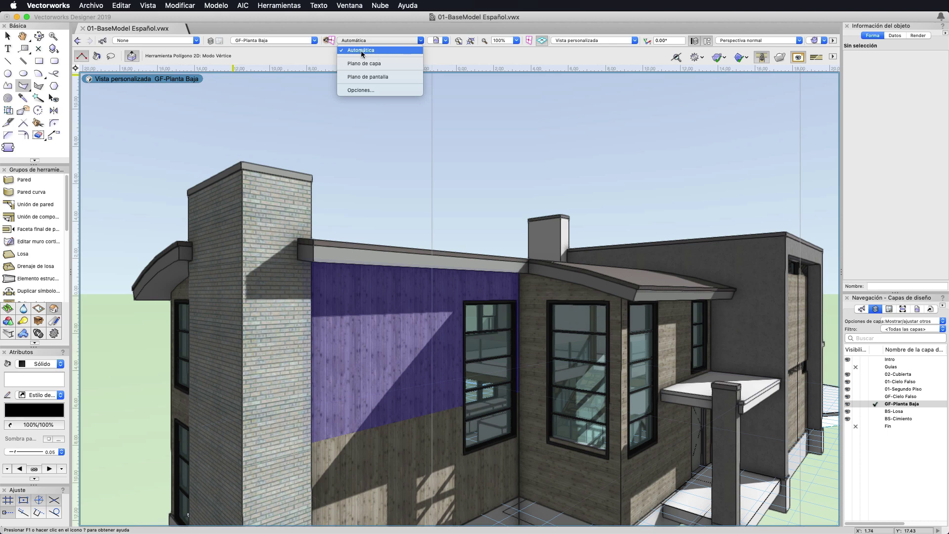
{"action": "left_click", "coordinate": [384, 51]}
{"action": "left_click", "coordinate": [39, 61]}
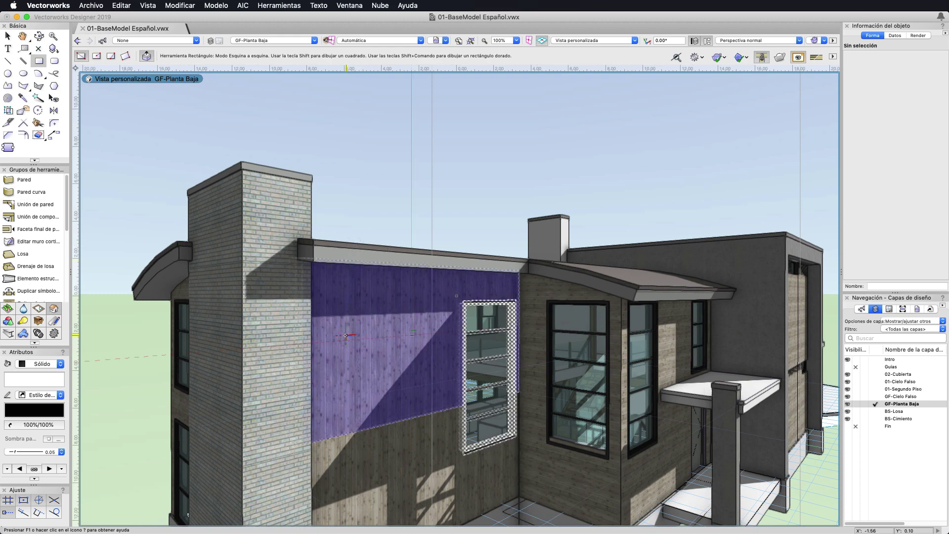
Draw a rectangle on the wall, extrude it 3.18 outward, and give it a Sólido fill
{"action": "left_click", "coordinate": [335, 300]}
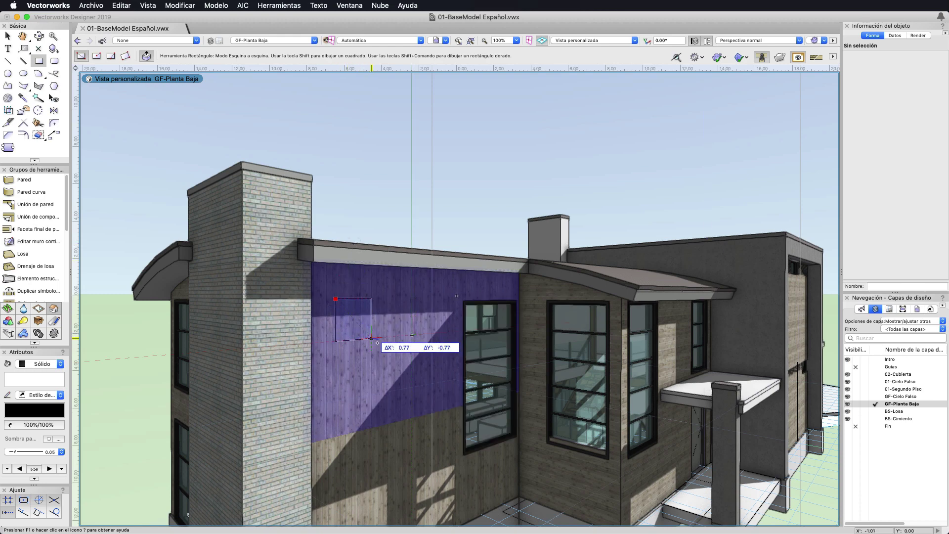
{"action": "left_click", "coordinate": [428, 389]}
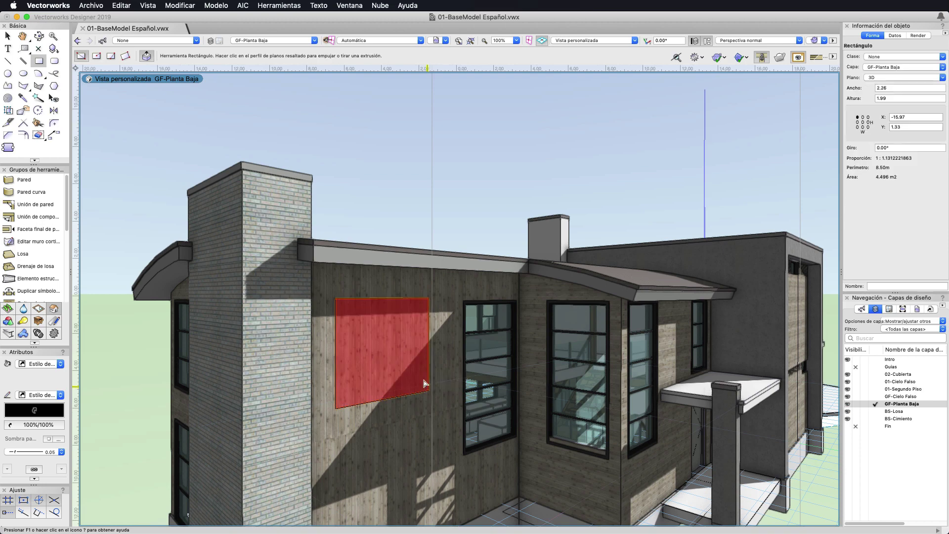
{"action": "left_click", "coordinate": [395, 357]}
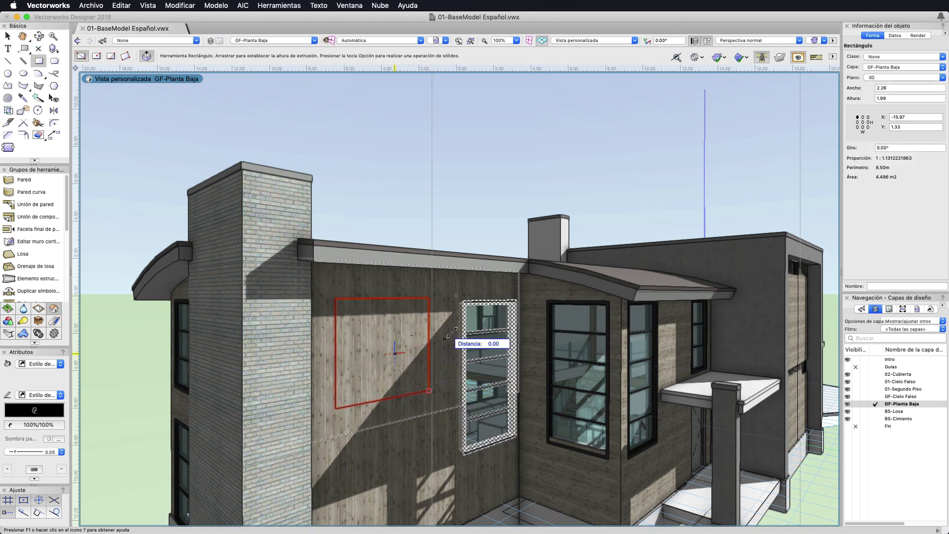
{"action": "left_click", "coordinate": [488, 192]}
{"action": "left_click", "coordinate": [35, 367]}
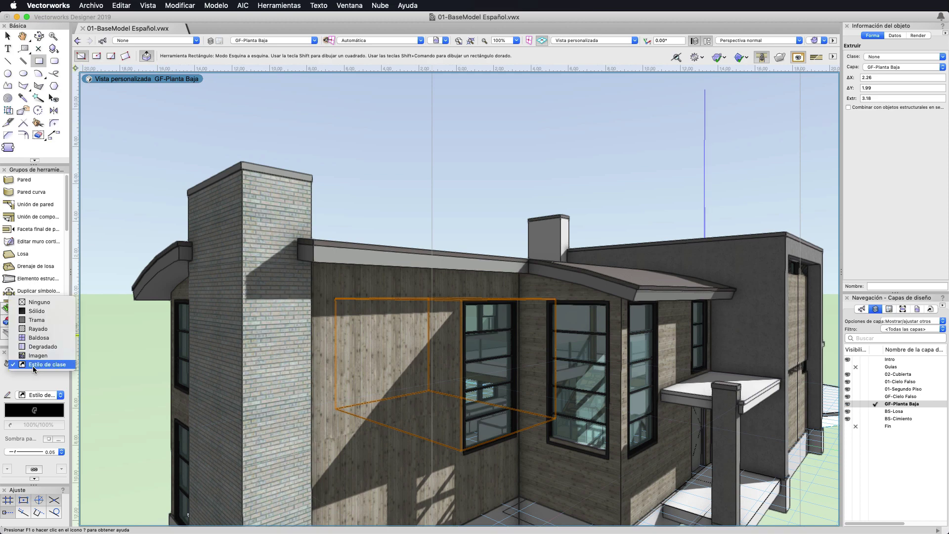
{"action": "left_click", "coordinate": [36, 311]}
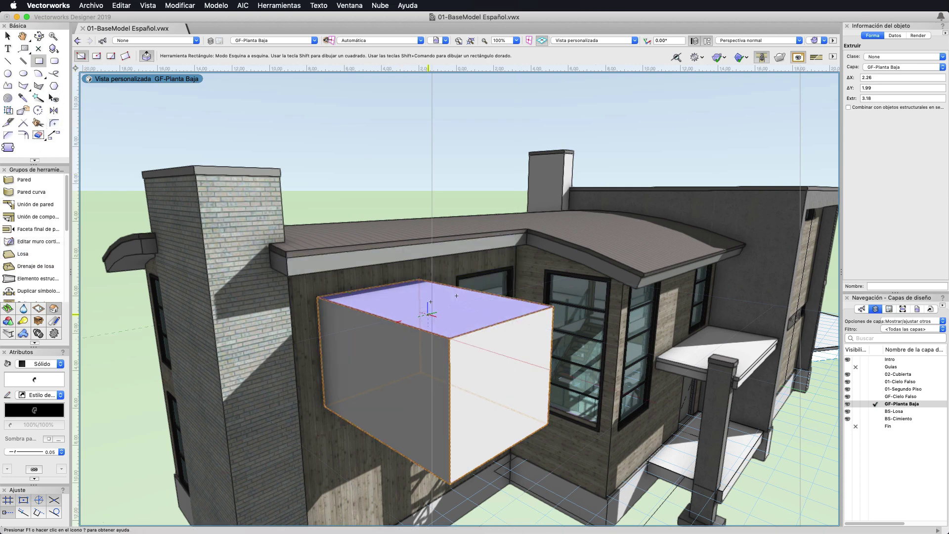
Draw a rectangle on the box top and push it down to cut a notch
{"action": "left_click", "coordinate": [428, 314]}
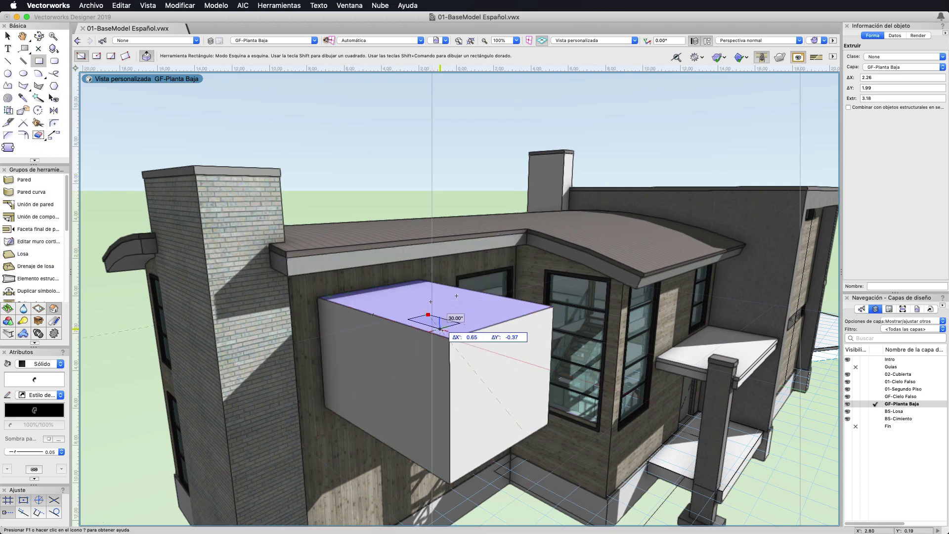
{"action": "left_click", "coordinate": [450, 336]}
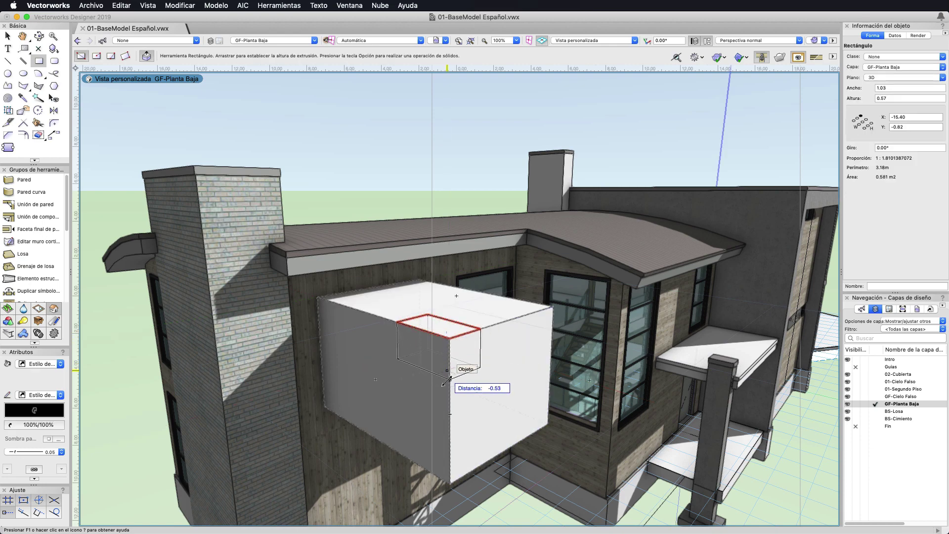
{"action": "left_click", "coordinate": [448, 407]}
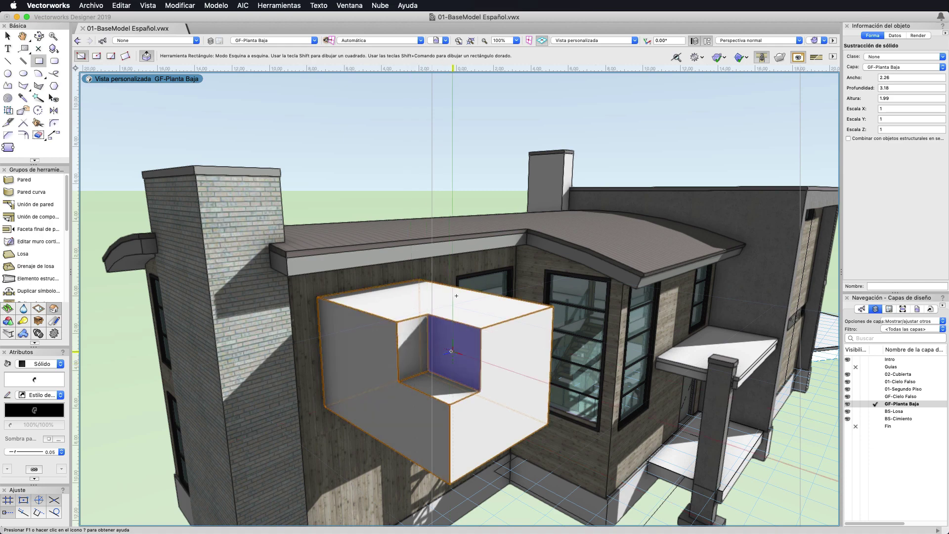
Draw a 0.92-radius circle on the box's front face and push it in as a hole
{"action": "left_click", "coordinate": [8, 74]}
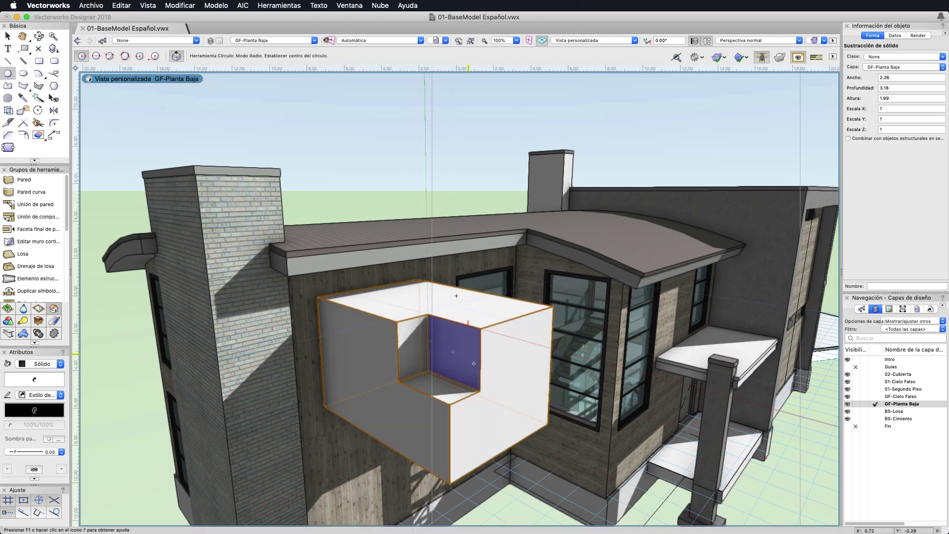
{"action": "left_click", "coordinate": [511, 390]}
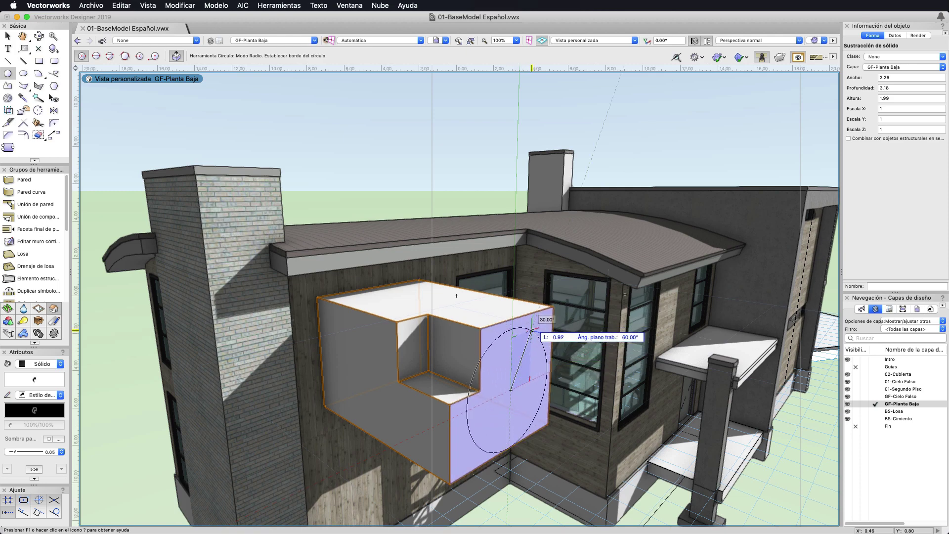
{"action": "left_click", "coordinate": [534, 331]}
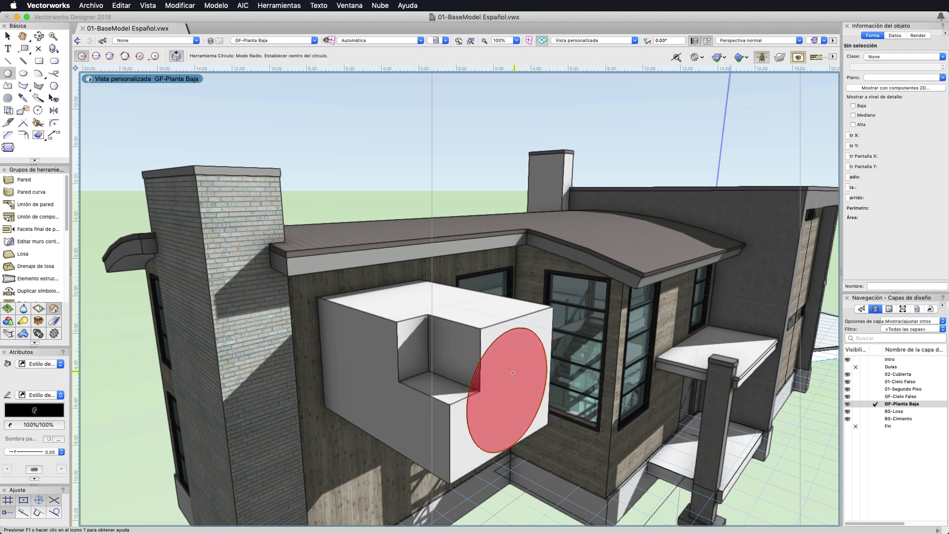
{"action": "left_click_drag", "start_coordinate": [489, 335], "coordinate": [454, 349]}
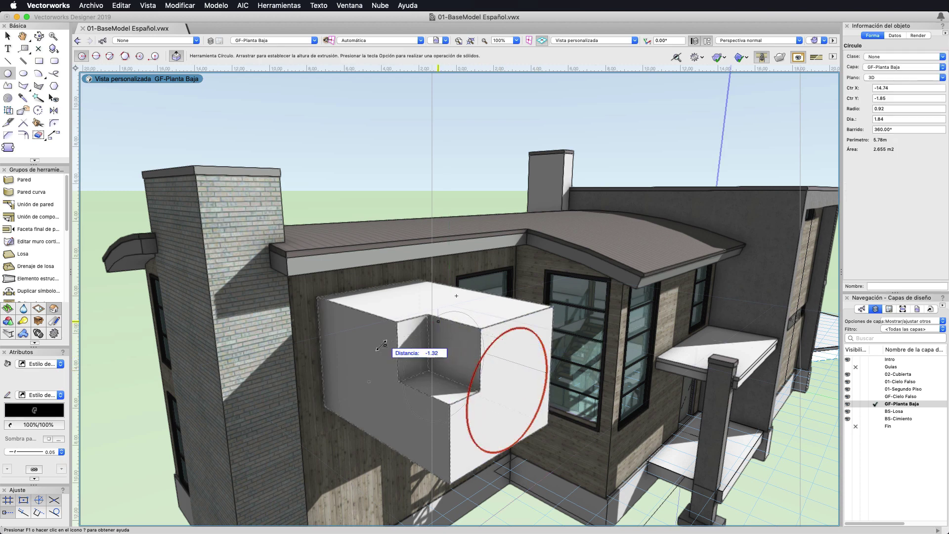
{"action": "left_click_drag", "start_coordinate": [382, 345], "coordinate": [361, 342]}
{"action": "key", "text": "shift+c"}
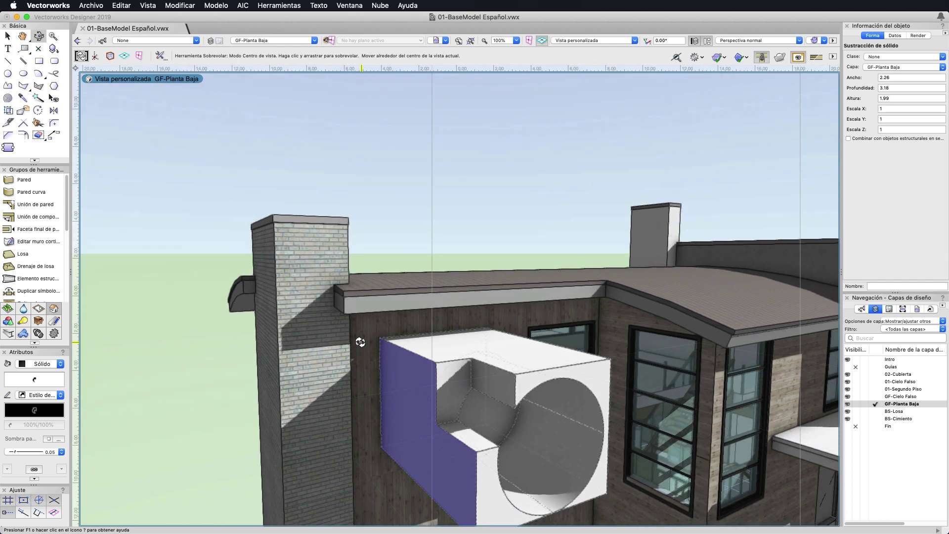
Cut a 0.32-radius circle into the box's lower front corner
{"action": "key", "text": "6"}
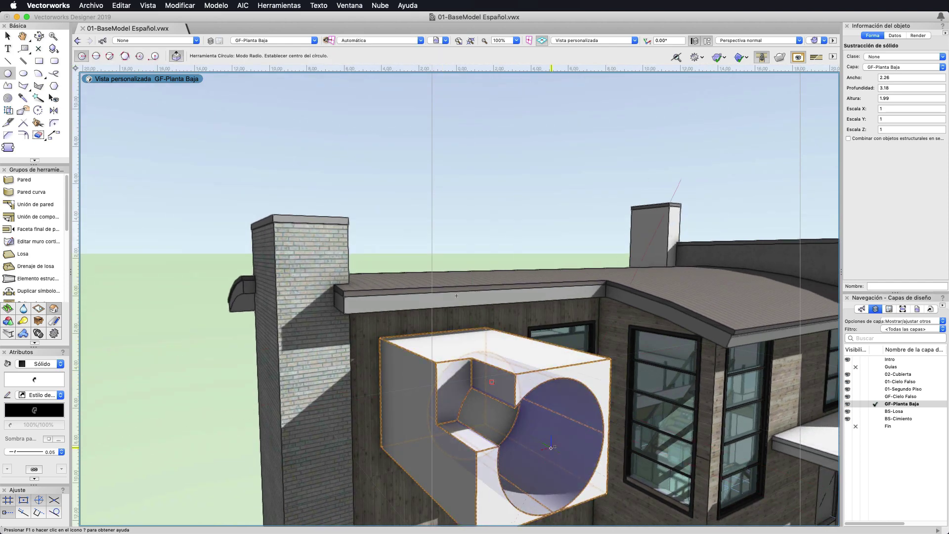
{"action": "middle_click_drag", "start_coordinate": [531, 440], "coordinate": [465, 440], "text": "shift"}
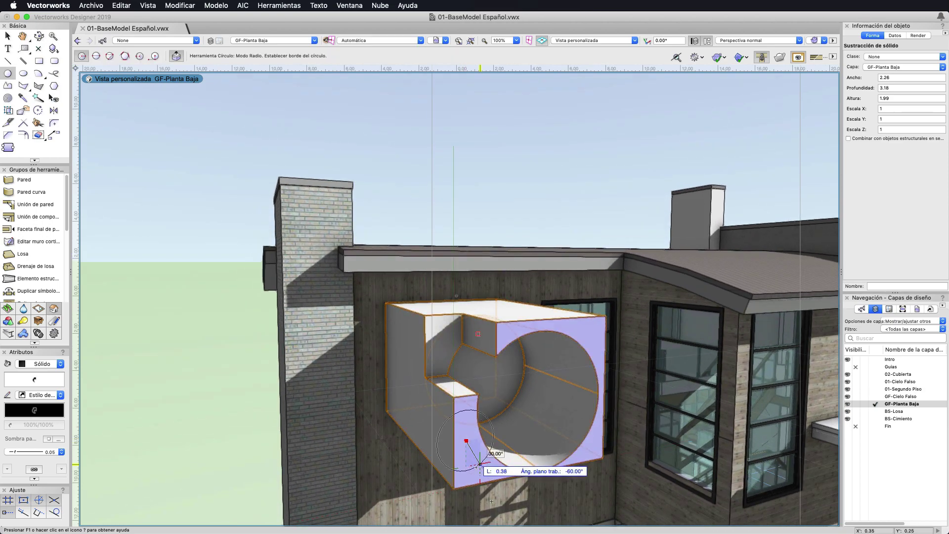
{"action": "left_click", "coordinate": [466, 440]}
{"action": "left_click", "coordinate": [471, 464]}
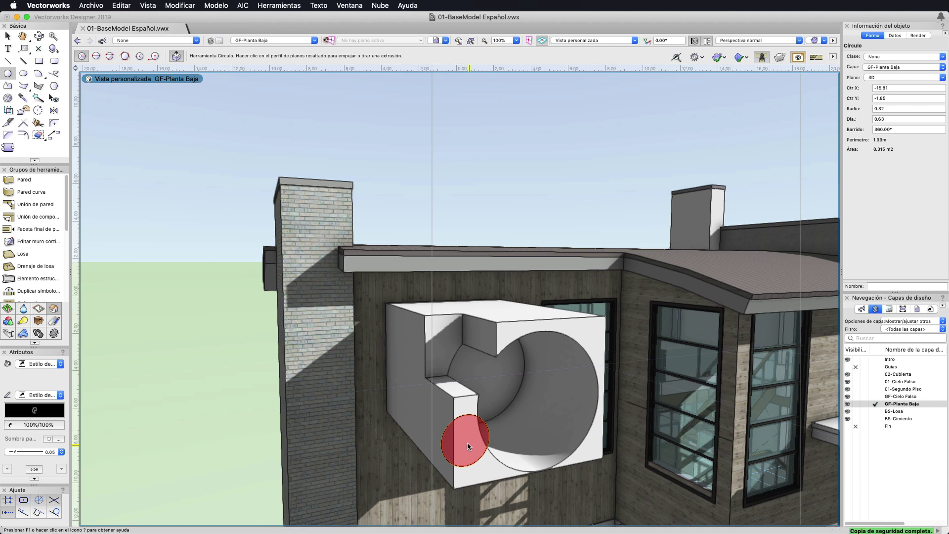
{"action": "left_click_drag", "start_coordinate": [466, 452], "coordinate": [425, 423]}
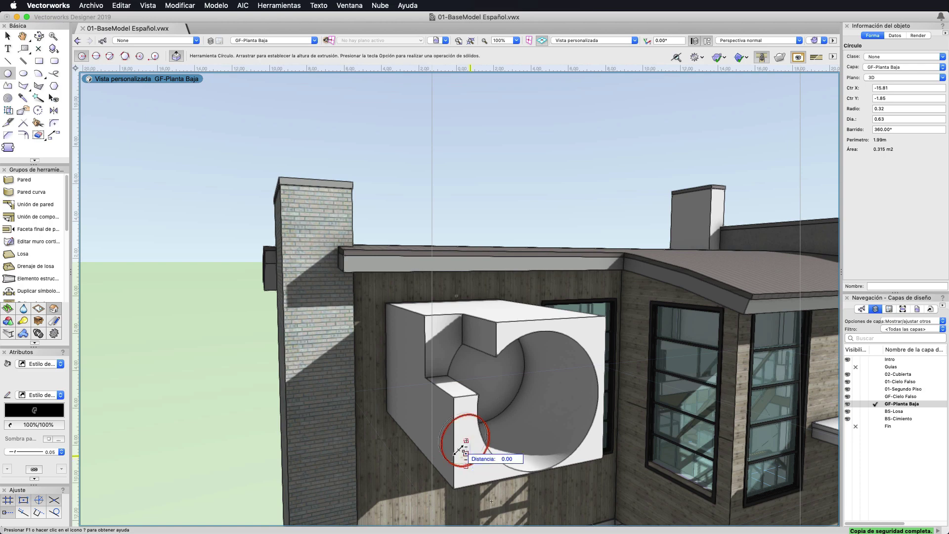
{"action": "left_click", "coordinate": [426, 422]}
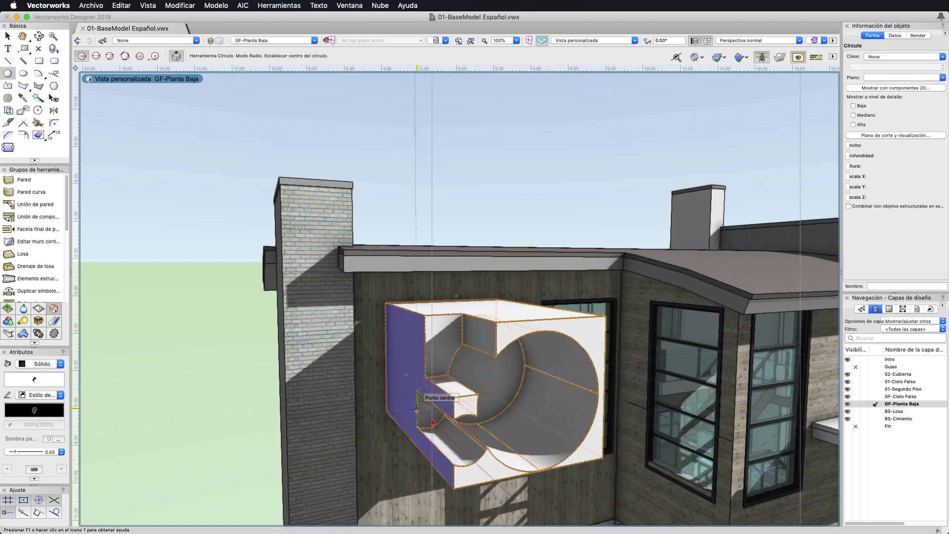
Orbit back to an overall view of the house and deselect the carved box
{"action": "middle_click_drag", "start_coordinate": [426, 423], "coordinate": [358, 395], "text": "super"}
{"action": "left_click_drag", "start_coordinate": [358, 395], "coordinate": [359, 396]}
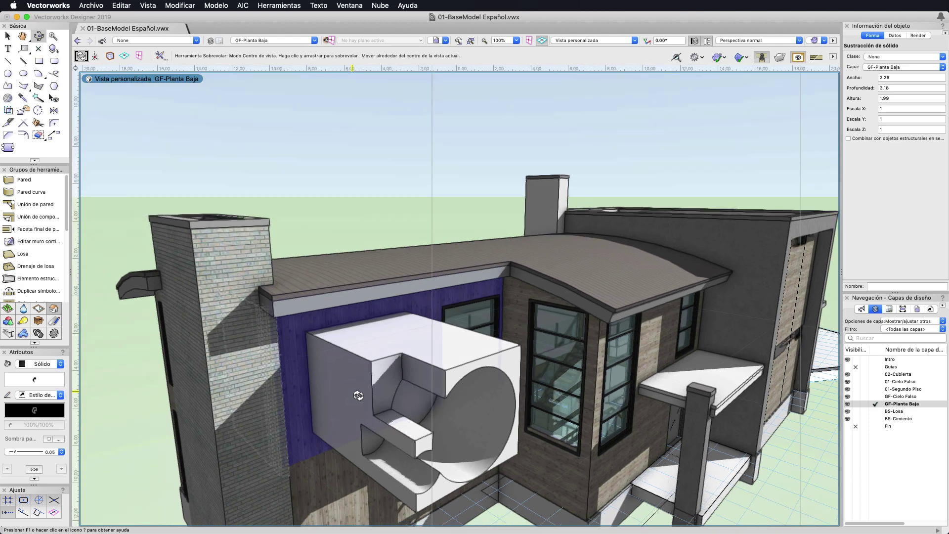
{"action": "middle_click_drag", "start_coordinate": [359, 395], "coordinate": [359, 395]}
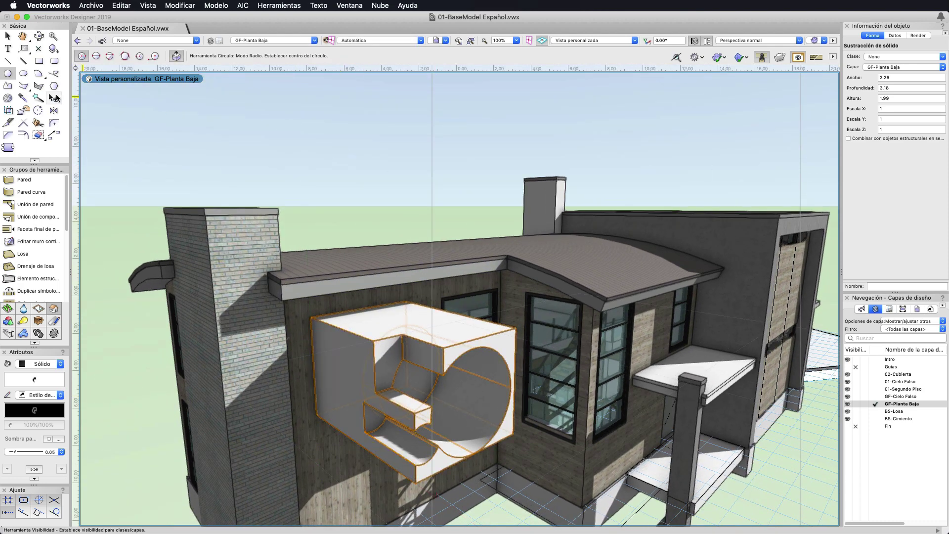
{"action": "left_click", "coordinate": [16, 40]}
{"action": "left_click", "coordinate": [341, 156]}
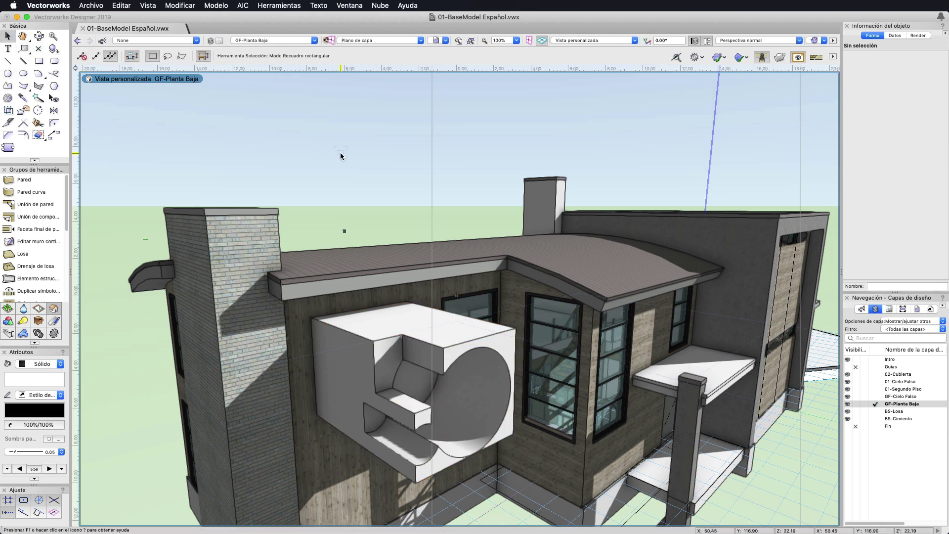
Activate the Fin design layer to show the closing credits slide
{"action": "left_click", "coordinate": [879, 426]}
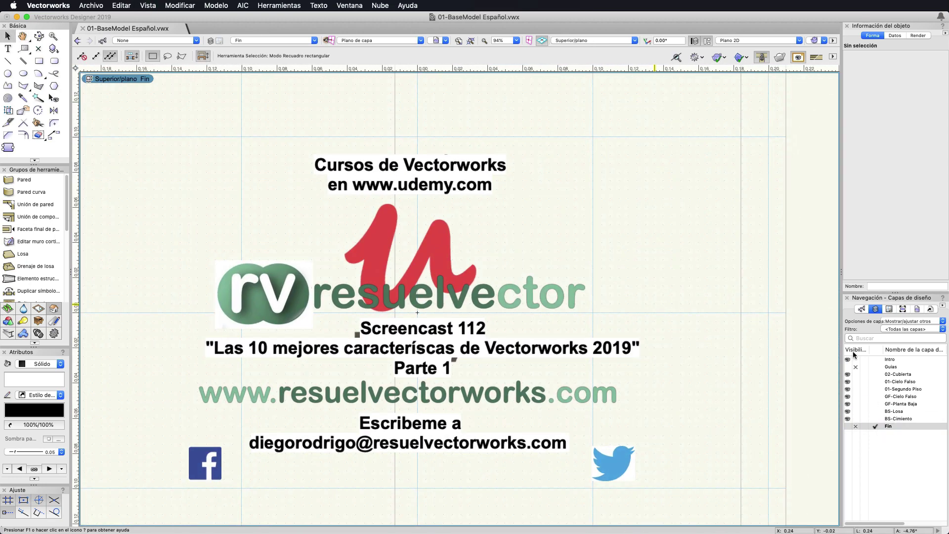
{"action": "left_click_drag", "start_coordinate": [556, 243], "coordinate": [556, 280]}
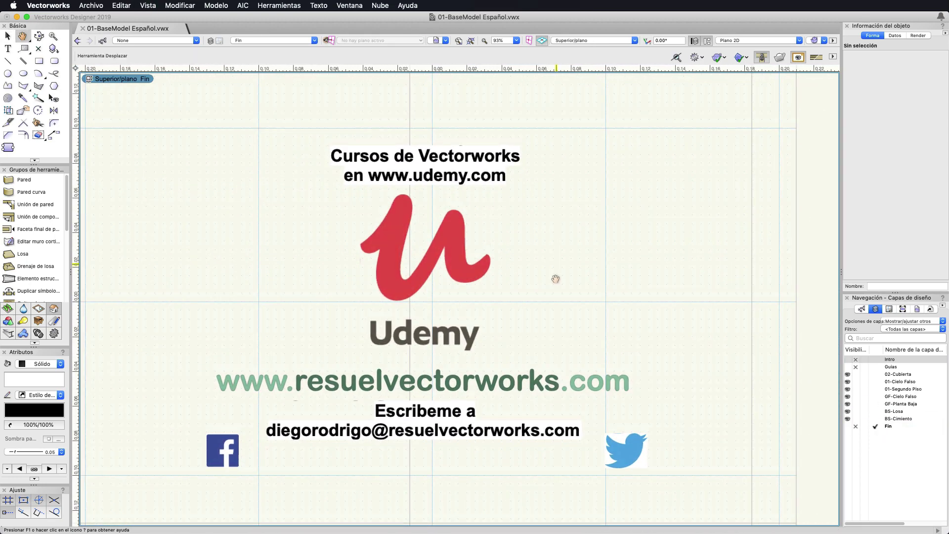